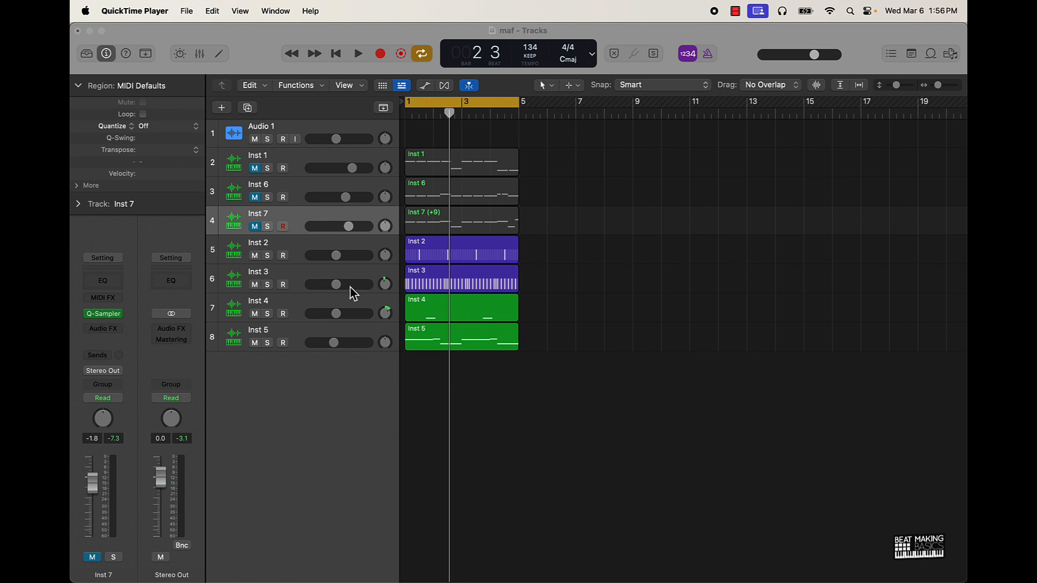
Rename the Inst 3 track as Hat, Inst 5 as Choir, and Inst 2 as Snare
{"action": "double_click", "coordinate": [309, 274]}
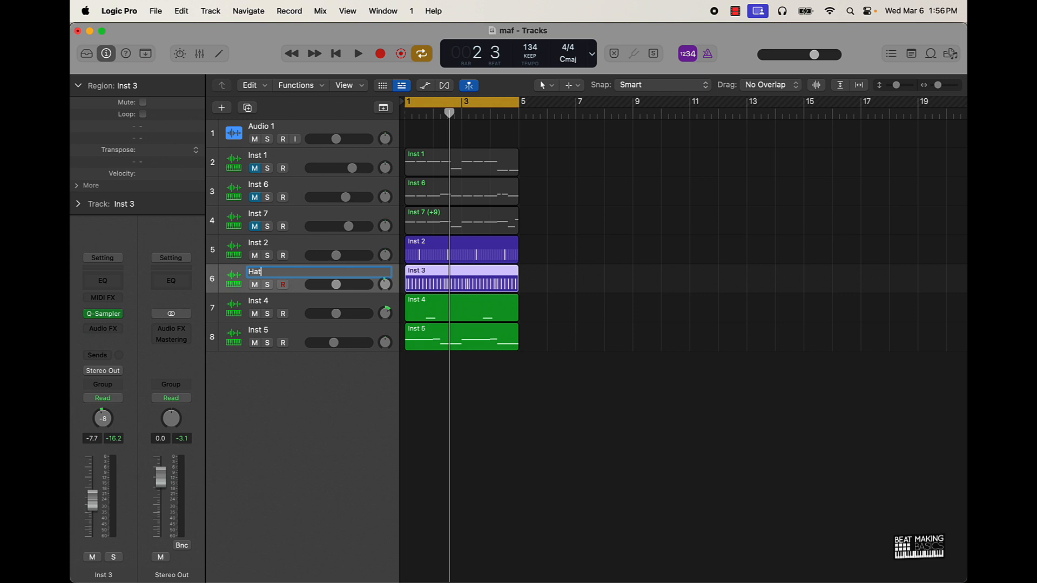
{"action": "double_click", "coordinate": [272, 332]}
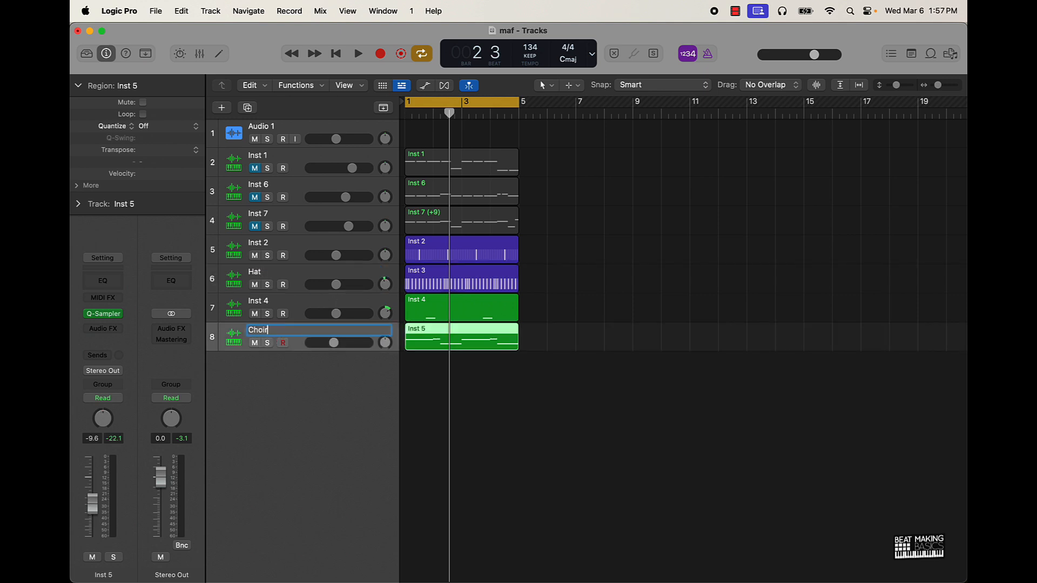
{"action": "type", "text": "Choir"}
{"action": "double_click", "coordinate": [263, 247]}
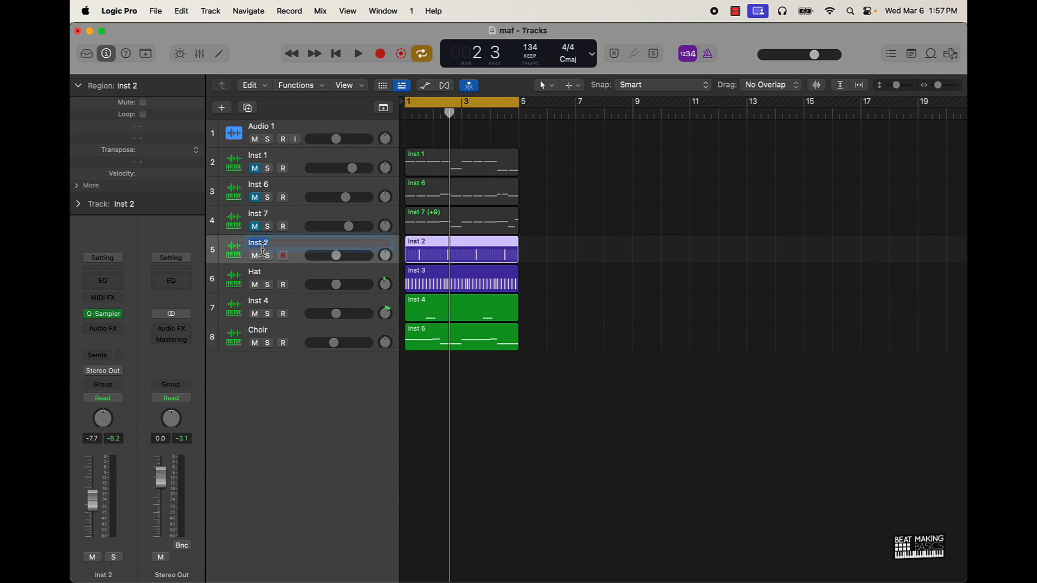
{"action": "key", "text": "Return"}
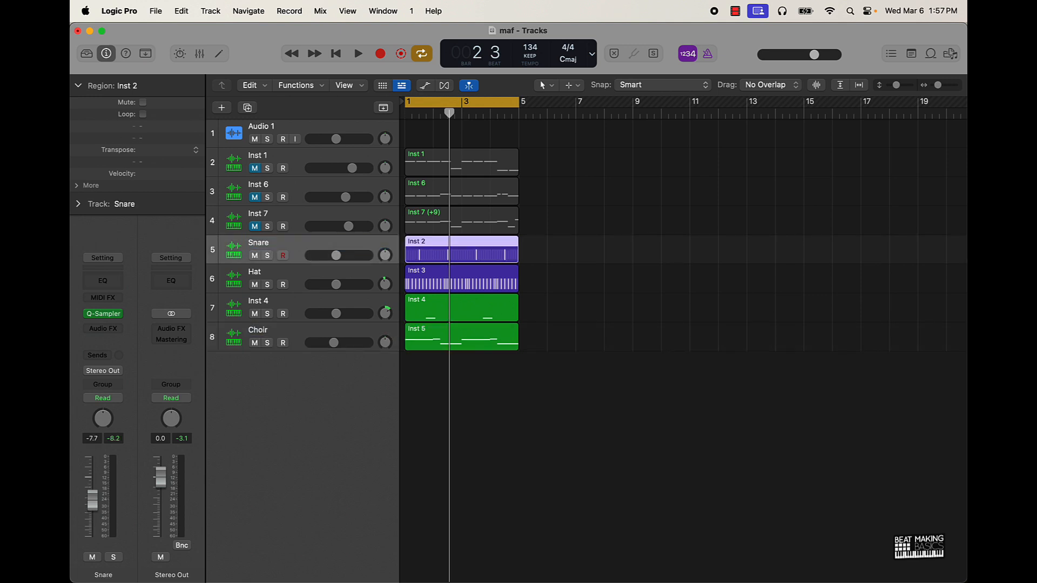
Rename the Inst 1 track as 808 and the Inst 7 track as Bass
{"action": "double_click", "coordinate": [268, 157]}
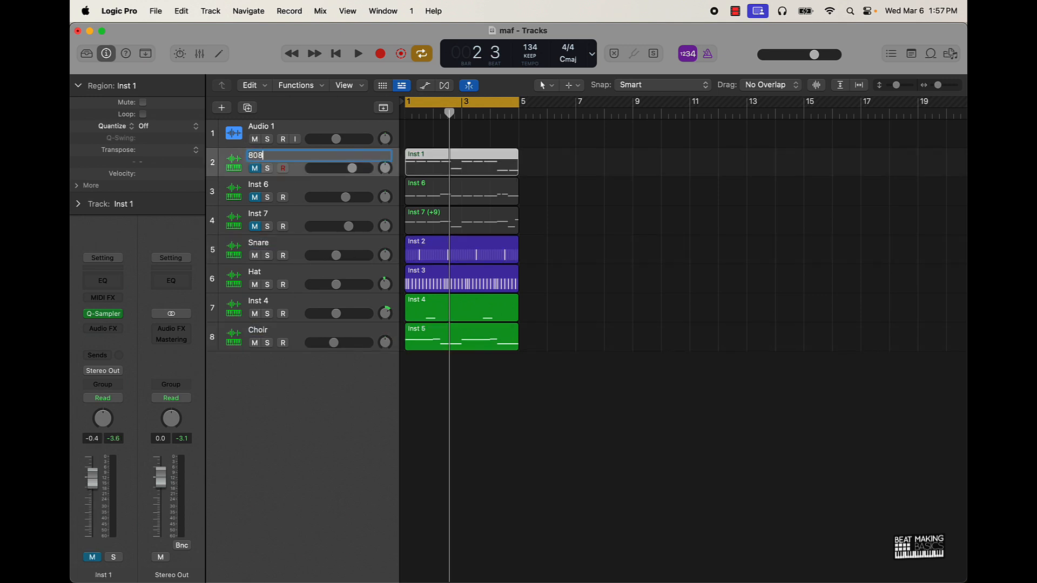
{"action": "type", "text": "808"}
{"action": "double_click", "coordinate": [255, 216]}
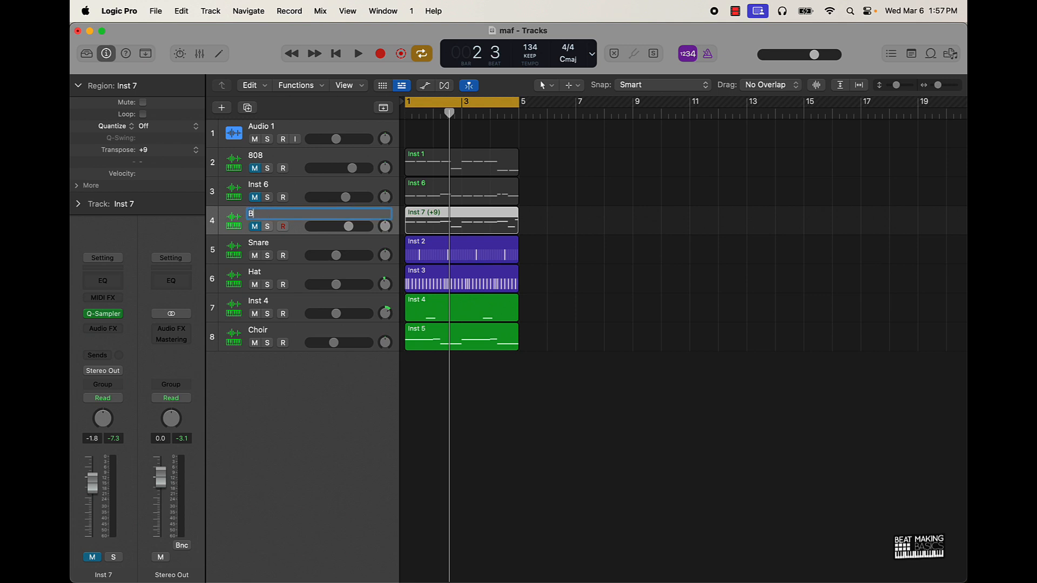
{"action": "key", "text": "Return"}
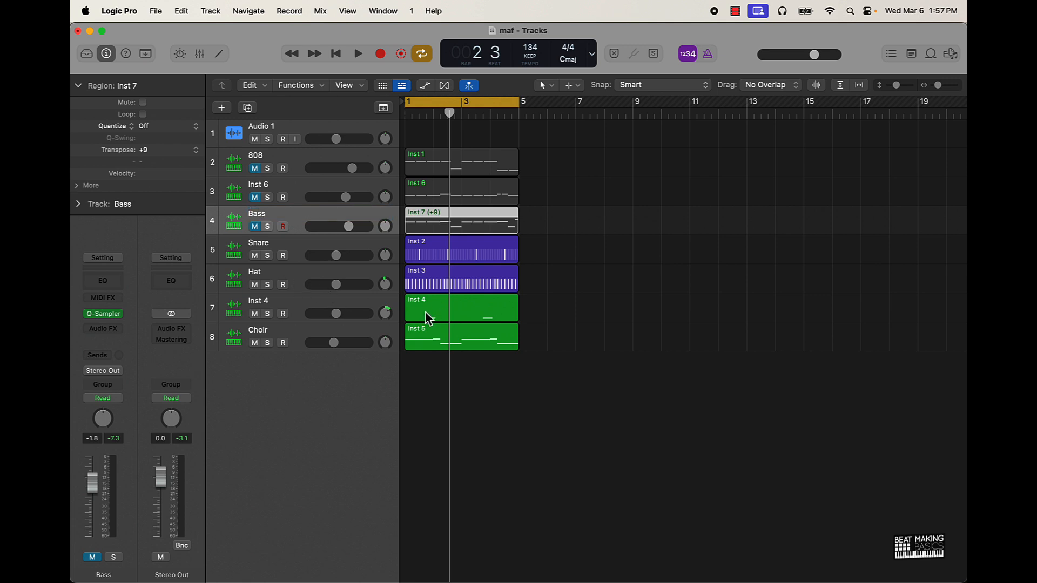
Name all regions after their tracks and start playback of the loop
{"action": "left_click", "coordinate": [542, 408]}
{"action": "key", "text": "super+a"}
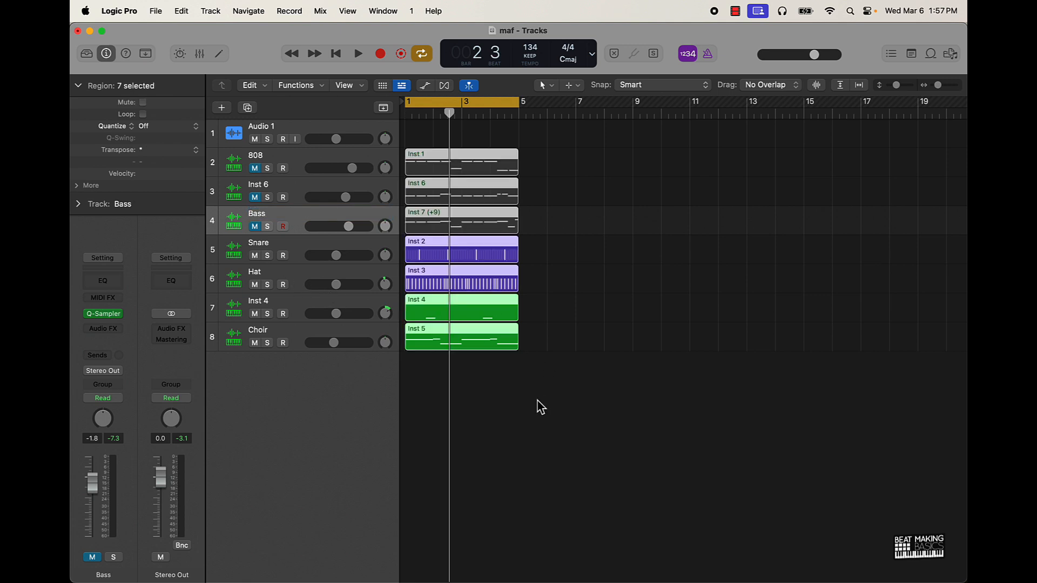
{"action": "key", "text": "space"}
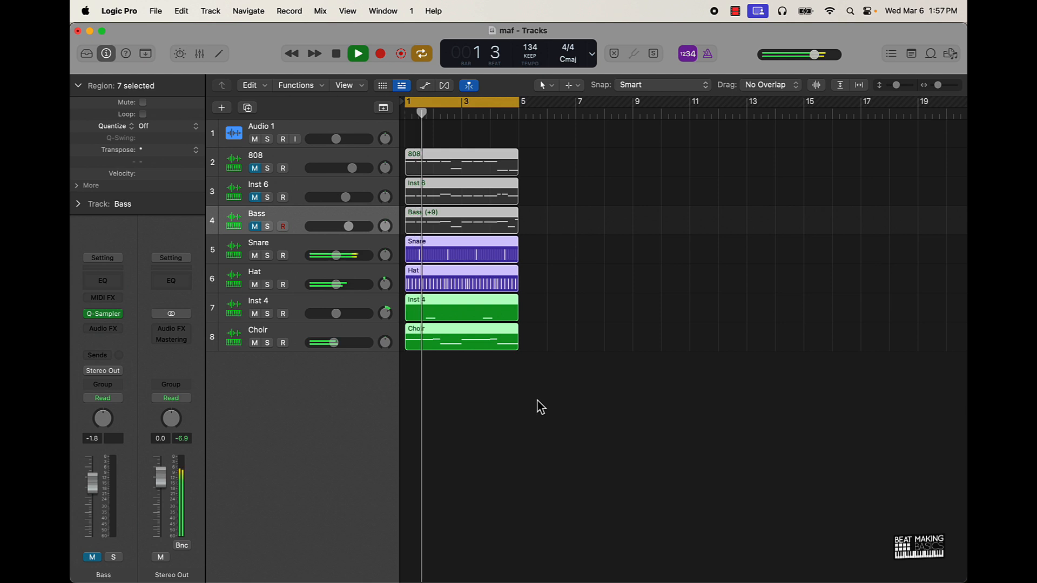
Rename the Inst 4 track as Hat Roll and apply the track names to all regions again
{"action": "left_click", "coordinate": [259, 302]}
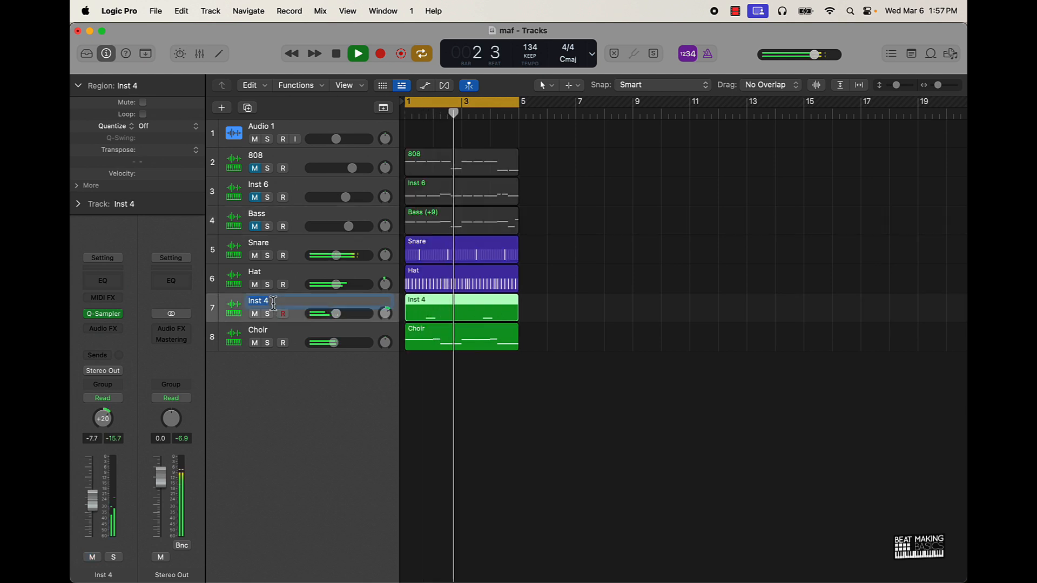
{"action": "double_click", "coordinate": [270, 301]}
{"action": "type", "text": "Hat Roll"}
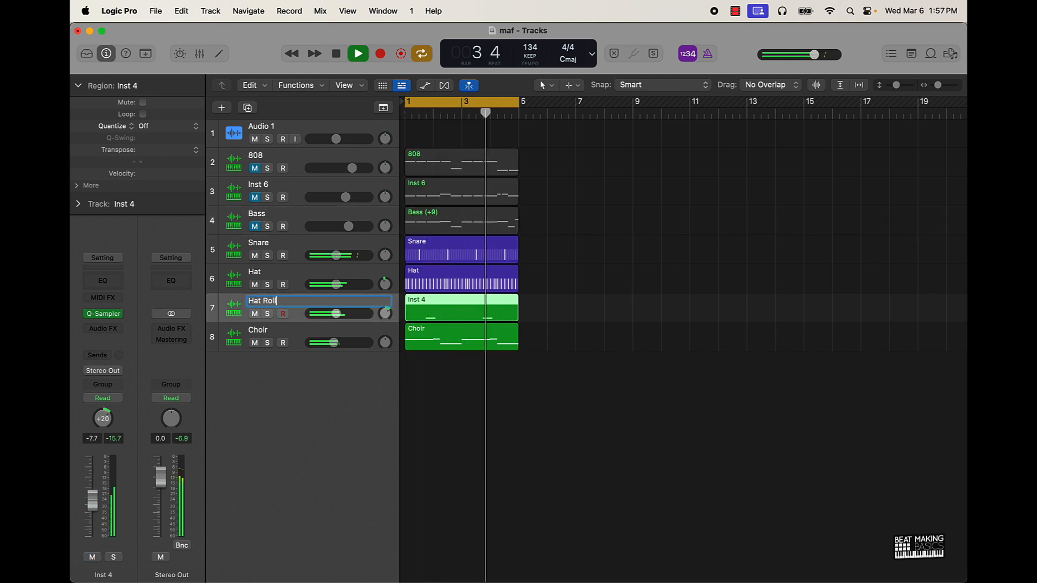
{"action": "key", "text": "Return"}
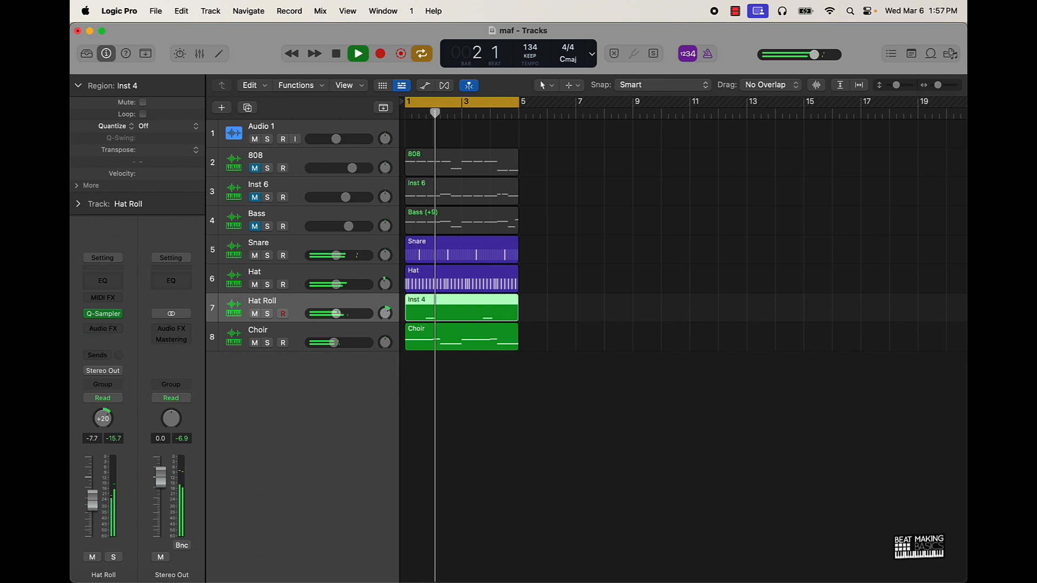
{"action": "key", "text": "super+a"}
{"action": "left_click", "coordinate": [435, 405]}
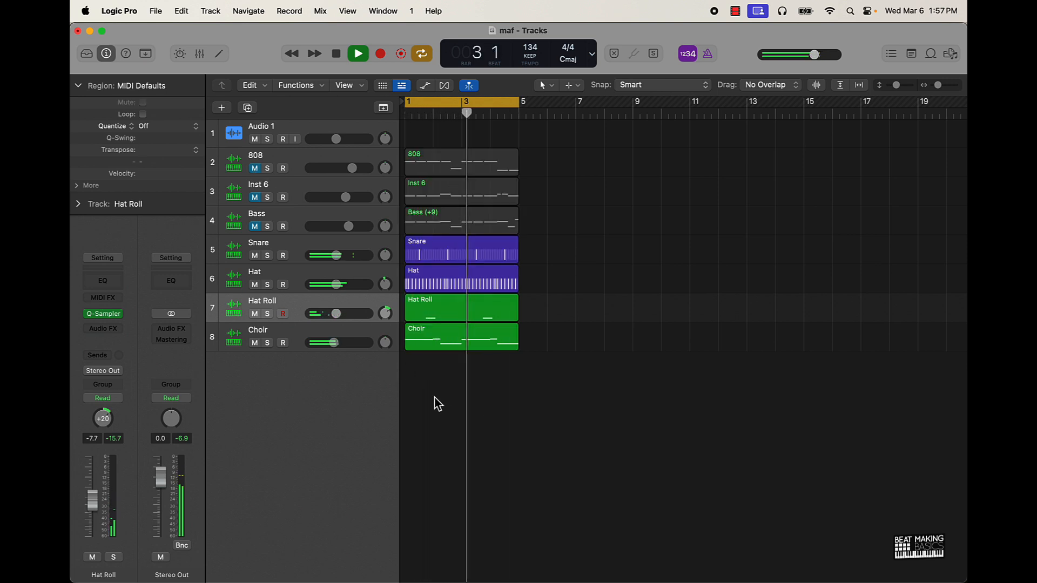
Compare 808 and Bass in the mix, leaving Bass unmuted and 808 muted, and lower the Bass volume slightly
{"action": "left_click", "coordinate": [254, 169]}
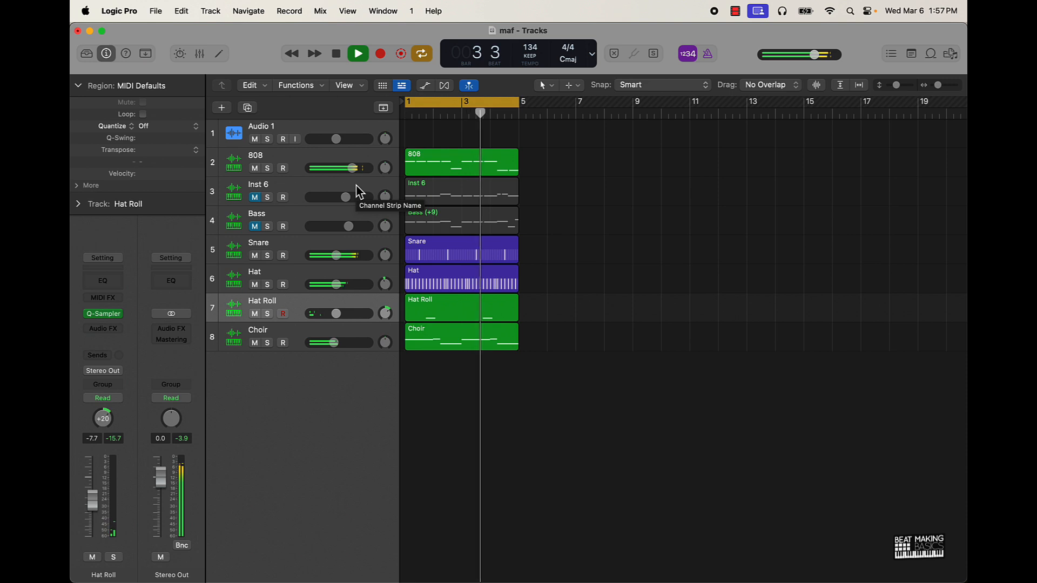
{"action": "left_click", "coordinate": [312, 160]}
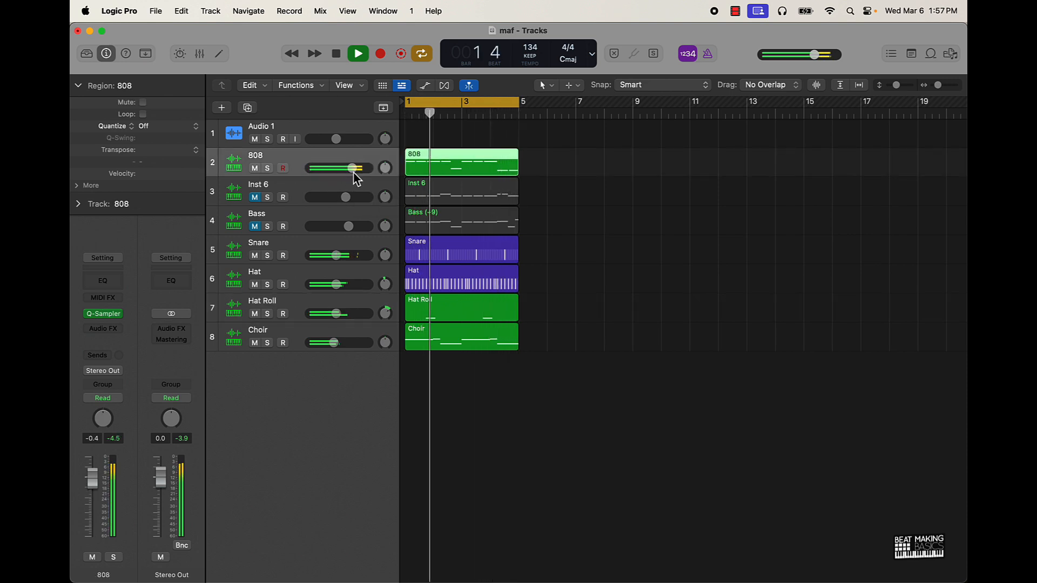
{"action": "left_click", "coordinate": [254, 226]}
{"action": "left_click", "coordinate": [255, 168]}
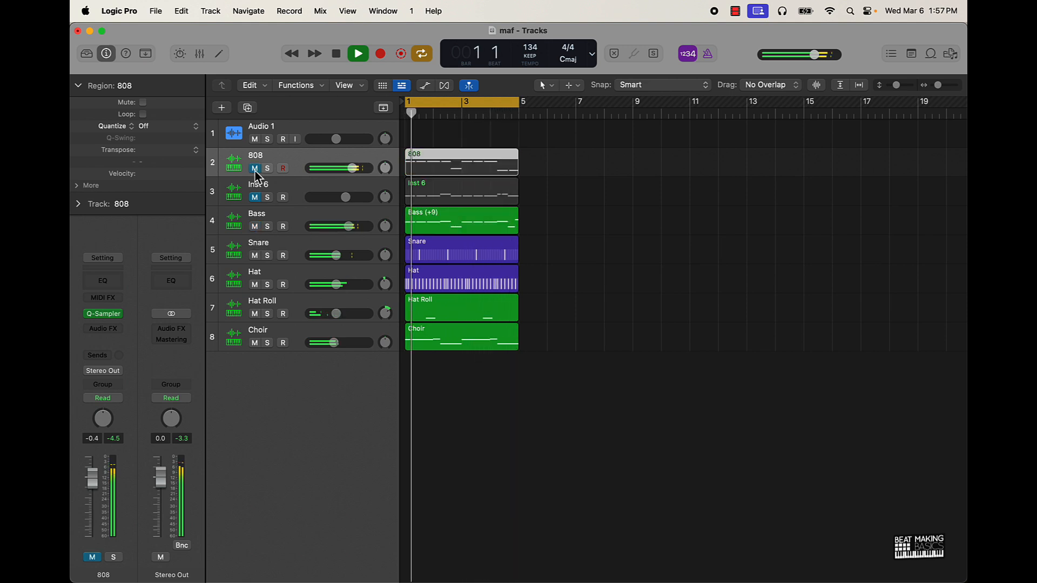
{"action": "left_click_drag", "start_coordinate": [349, 226], "coordinate": [347, 226]}
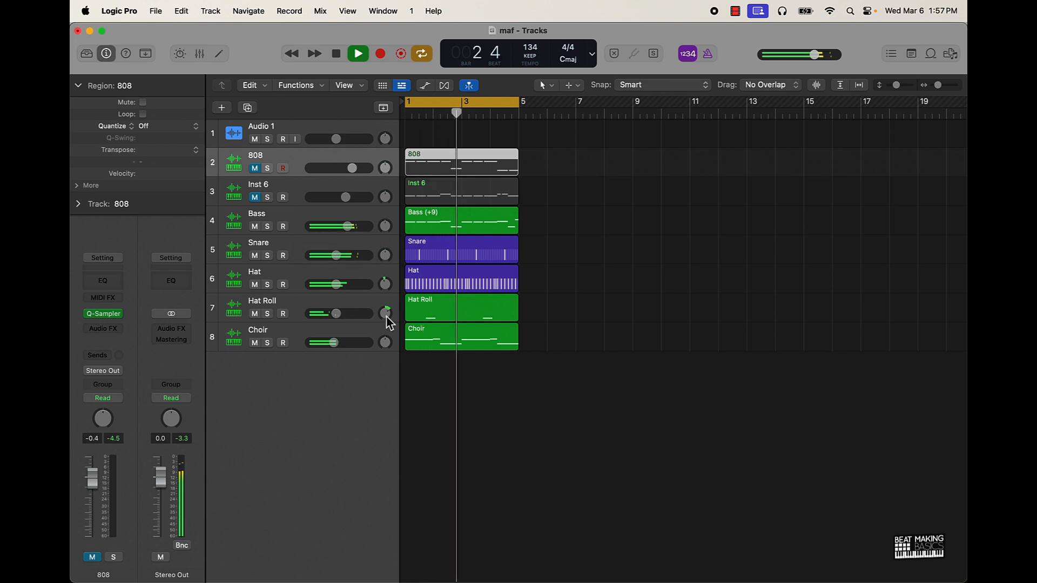
Pan the Hat Roll track left and the Hat track further right, and lower the Hat Roll volume slightly
{"action": "left_click_drag", "start_coordinate": [387, 319], "coordinate": [376, 346]}
{"action": "left_click_drag", "start_coordinate": [385, 284], "coordinate": [385, 275]}
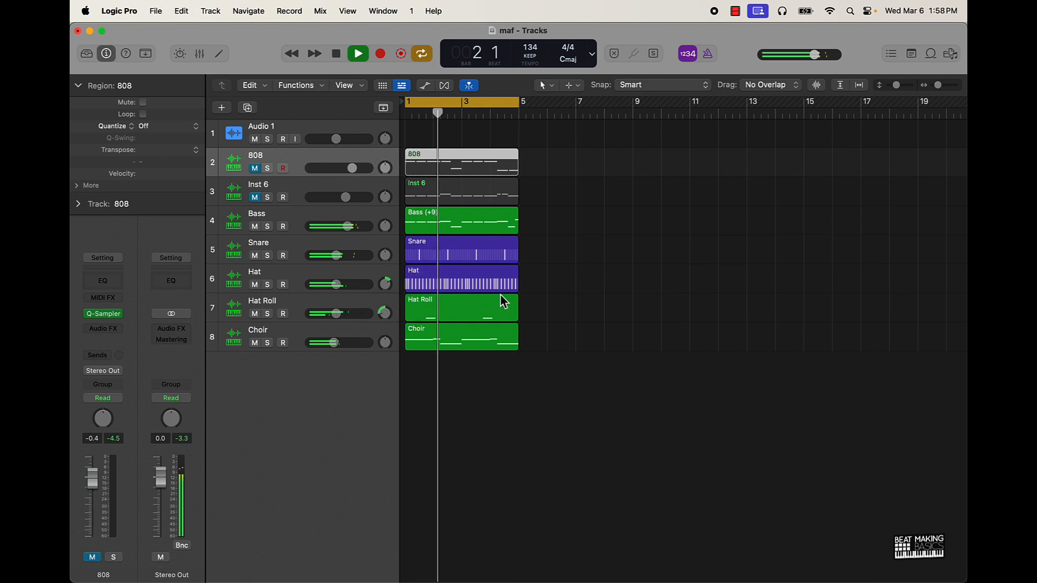
{"action": "left_click_drag", "start_coordinate": [388, 317], "coordinate": [329, 314]}
Stop playback and delete the empty Audio 1 track
{"action": "key", "text": "space"}
{"action": "left_click", "coordinate": [606, 282]}
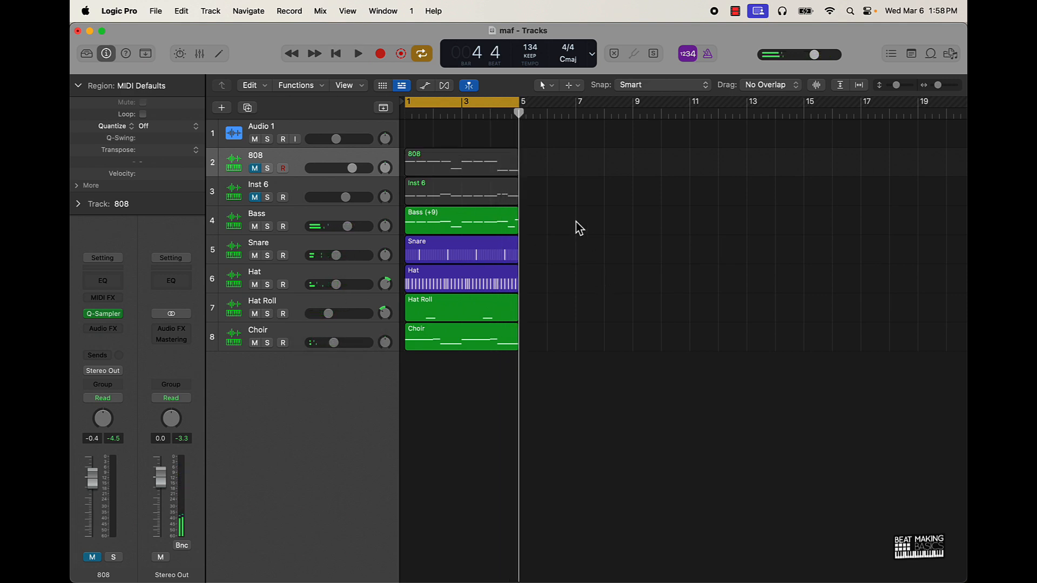
{"action": "left_click", "coordinate": [300, 130]}
{"action": "key", "text": "super+BackSpace"}
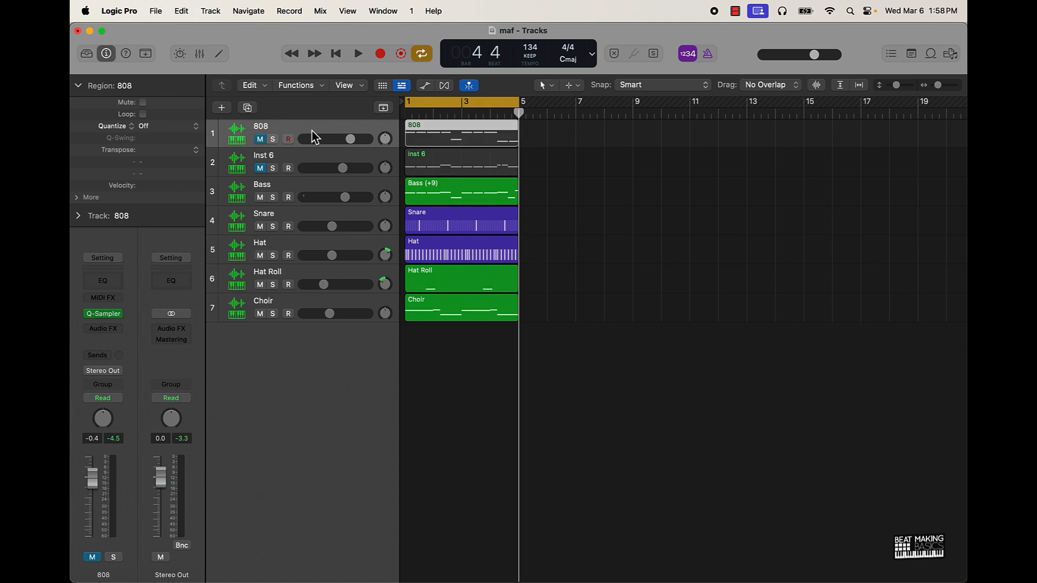
Play the loop with Inst 6 unmuted and 808 and Bass muted, raising the Inst 6 volume to -0.4 dB
{"action": "left_click", "coordinate": [260, 168]}
{"action": "left_click", "coordinate": [260, 139]}
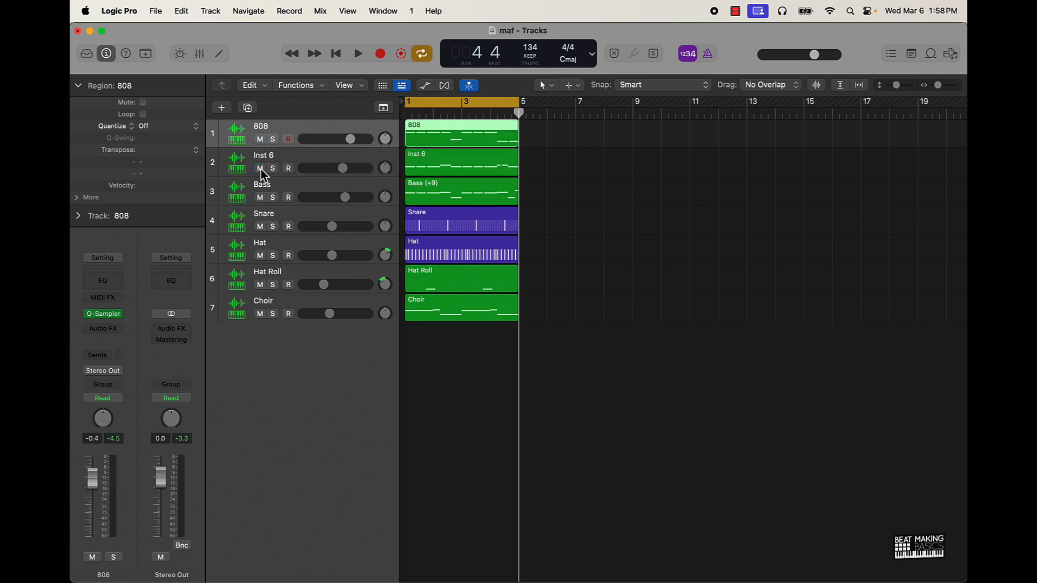
{"action": "left_click", "coordinate": [260, 197]}
{"action": "left_click", "coordinate": [260, 140]}
{"action": "key", "text": "space"}
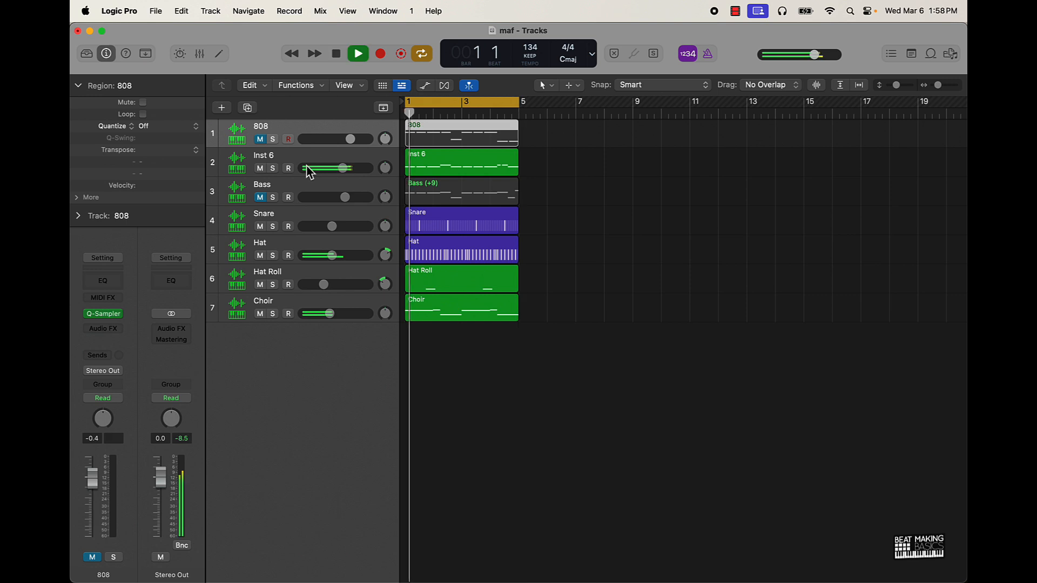
{"action": "left_click_drag", "start_coordinate": [343, 168], "coordinate": [355, 167]}
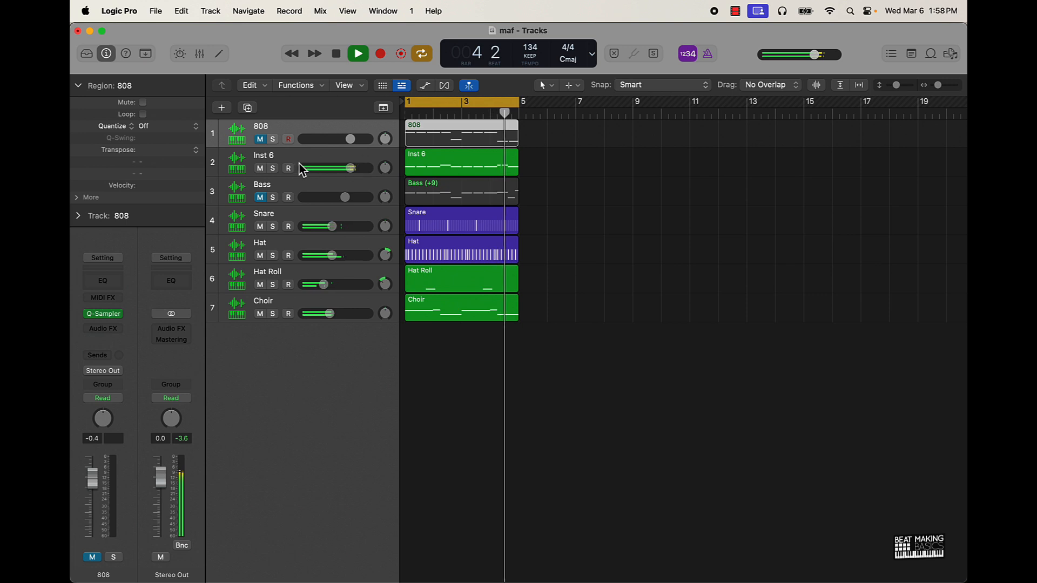
Rename the Inst 6 track as 808 B and stop playback
{"action": "double_click", "coordinate": [266, 156]}
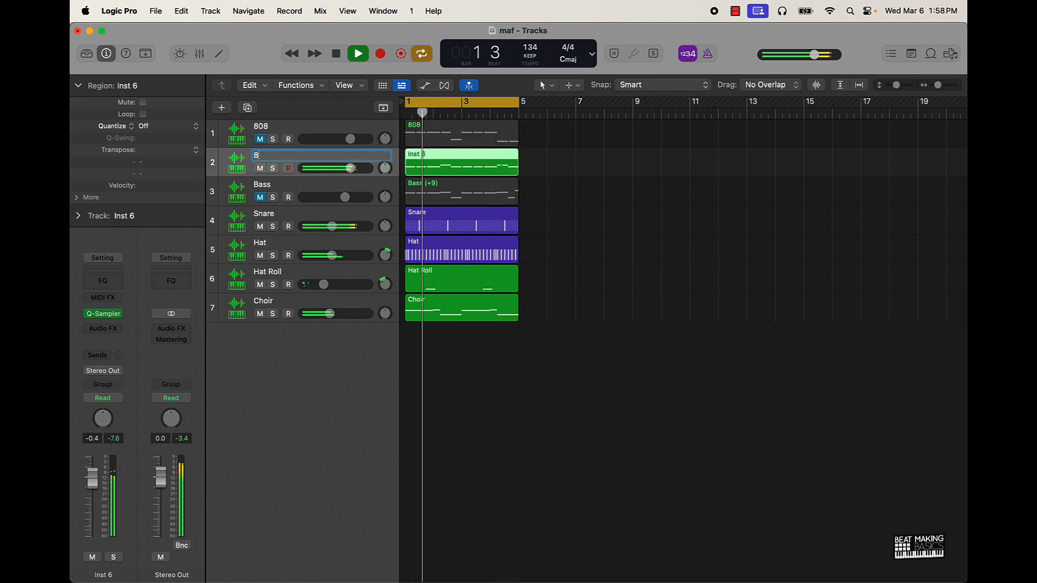
{"action": "type", "text": "808 B"}
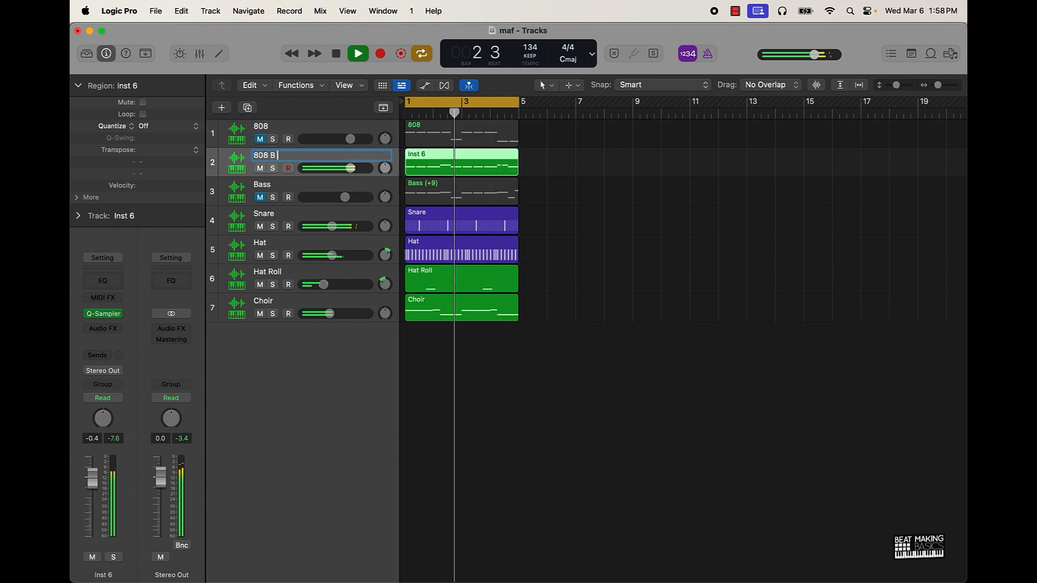
{"action": "left_click", "coordinate": [601, 283]}
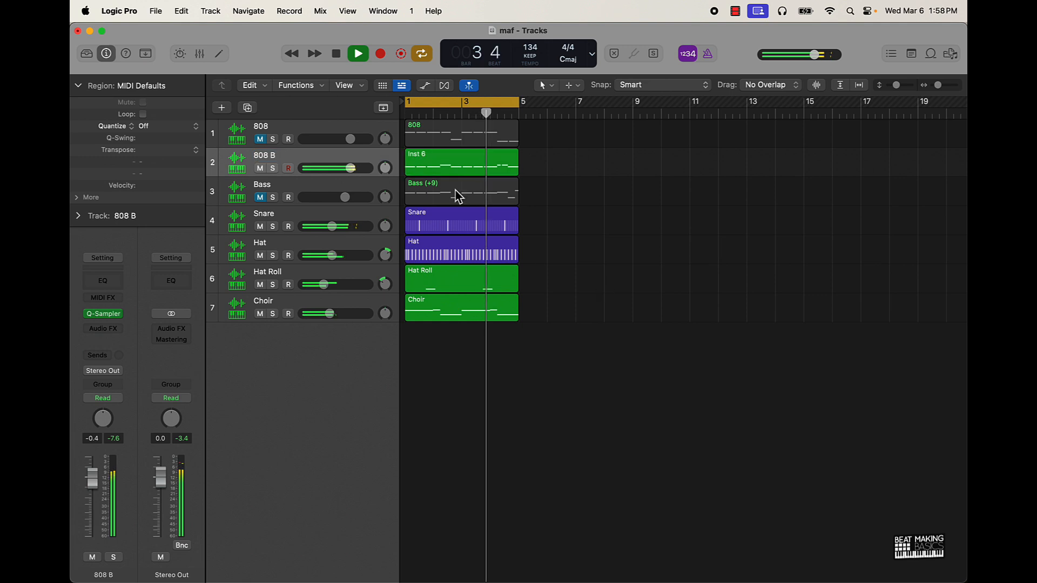
{"action": "key", "text": "space"}
Rename the 808 track as 808 A and update all region names to match their tracks
{"action": "double_click", "coordinate": [270, 128]}
{"action": "left_click", "coordinate": [282, 128]}
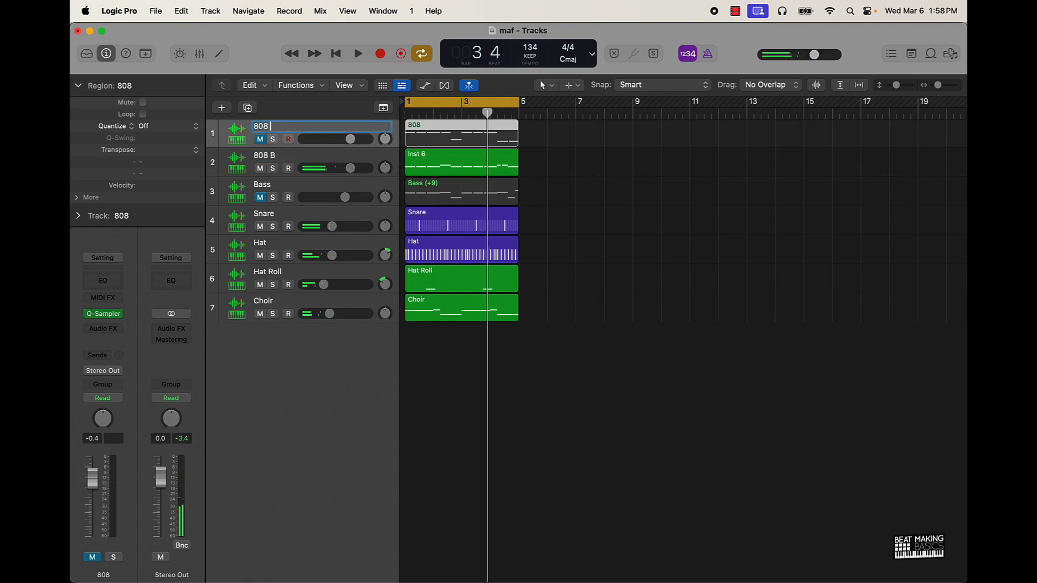
{"action": "type", "text": "A"}
{"action": "left_click", "coordinate": [583, 204]}
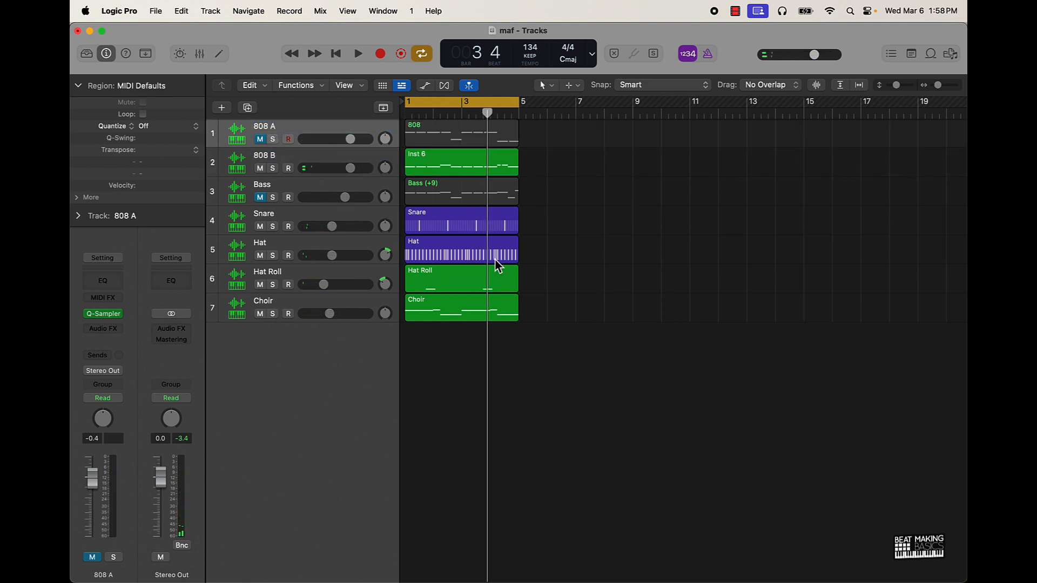
{"action": "key", "text": "super+a"}
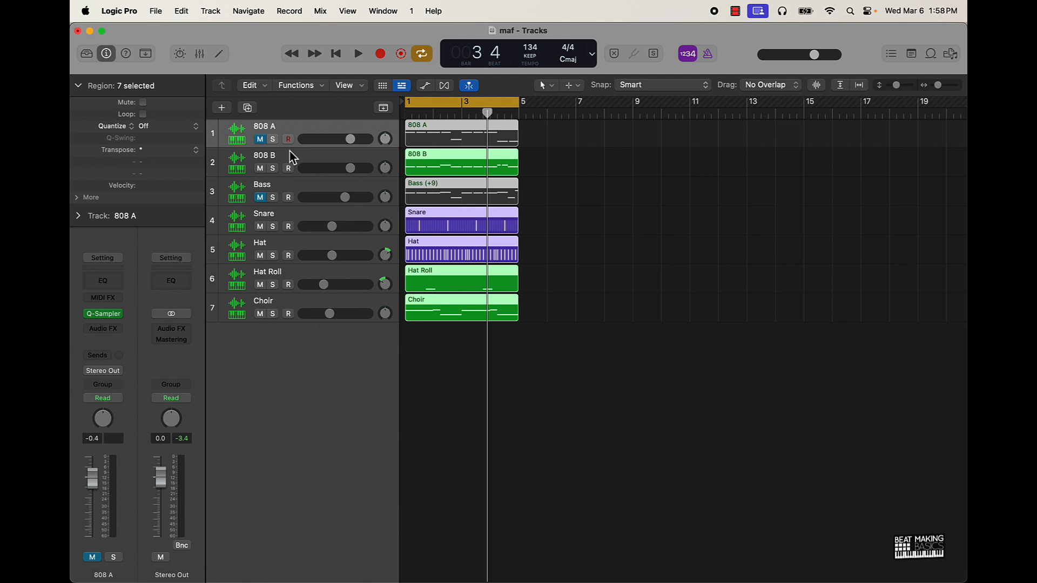
Mute the 808 B track and duplicate the Snare track
{"action": "left_click", "coordinate": [260, 169]}
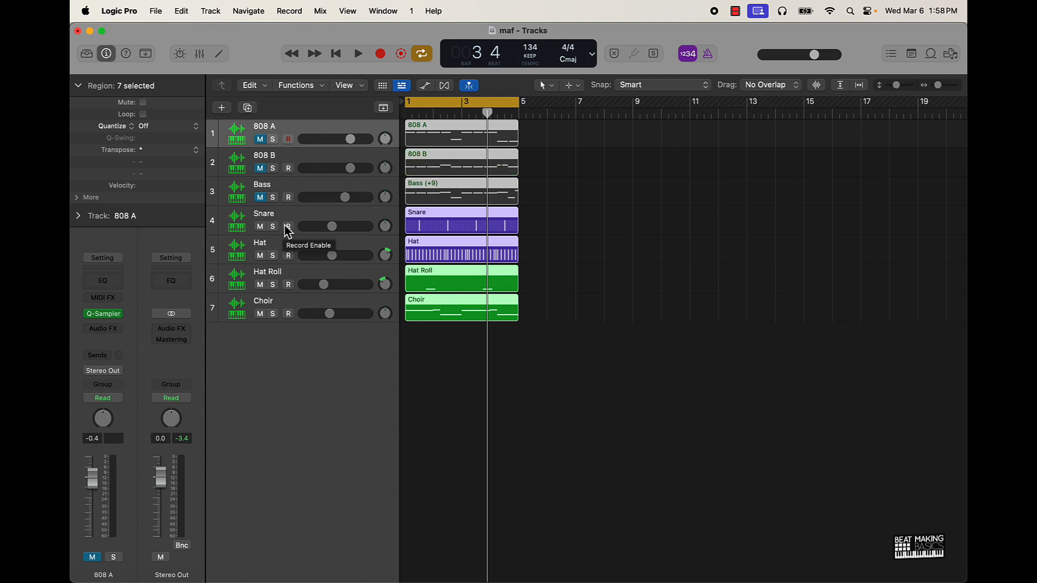
{"action": "left_click", "coordinate": [245, 218]}
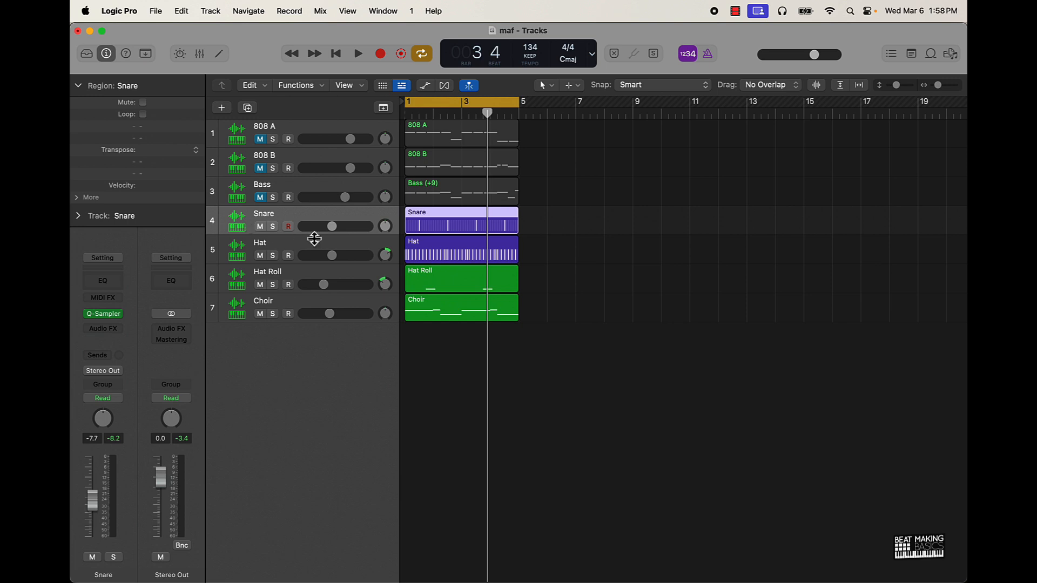
{"action": "key", "text": "super+d"}
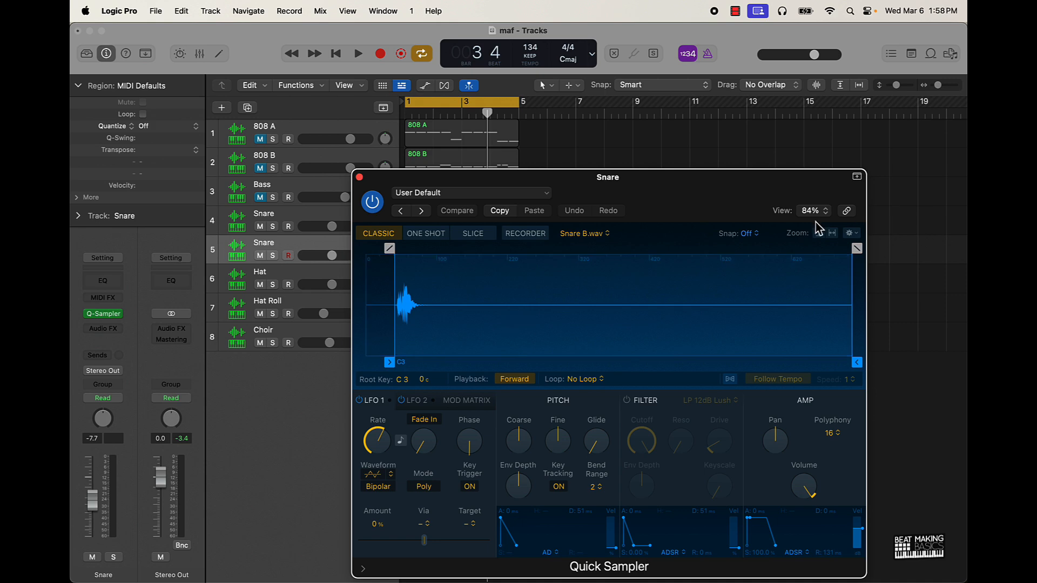
Load the Bricks Kick 1 preset into the duplicated track's Quick Sampler
{"action": "left_click", "coordinate": [500, 197]}
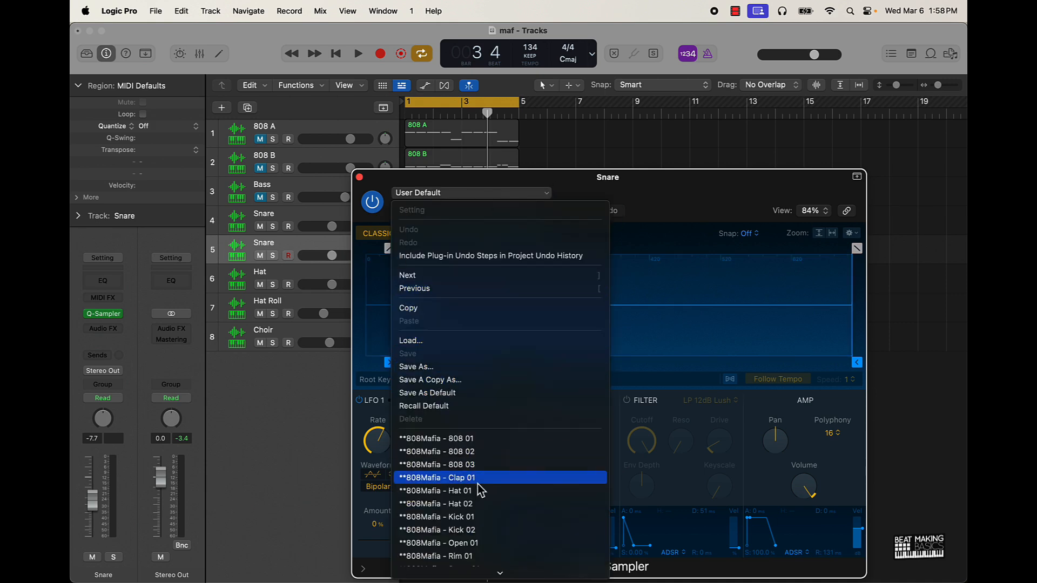
{"action": "scroll", "coordinate": [479, 491], "scroll_direction": "down", "scroll_amount": 10}
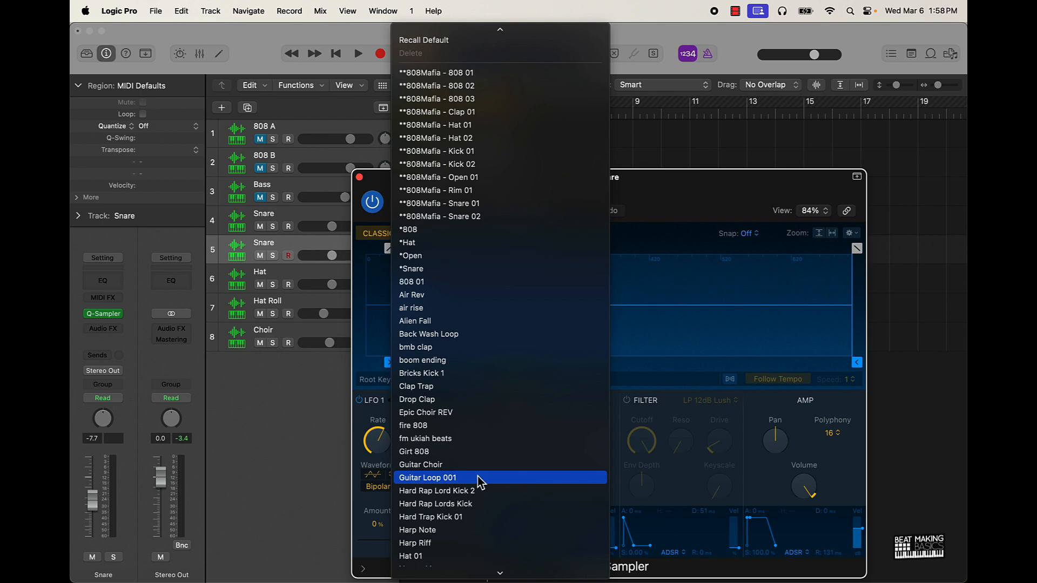
{"action": "left_click", "coordinate": [464, 384]}
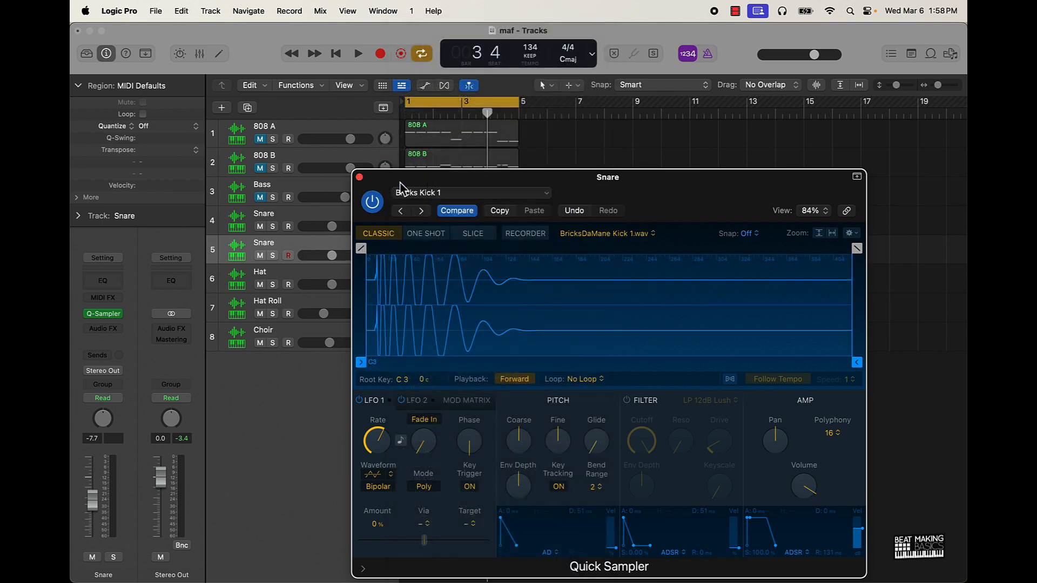
Audition the kick sample with Musical Typing and raise the duplicated track's volume to -4.8 dB
{"action": "left_click", "coordinate": [359, 177]}
{"action": "key", "text": "super+k"}
{"action": "key", "text": "k"}
{"action": "key", "text": "k"}
{"action": "key", "text": "k"}
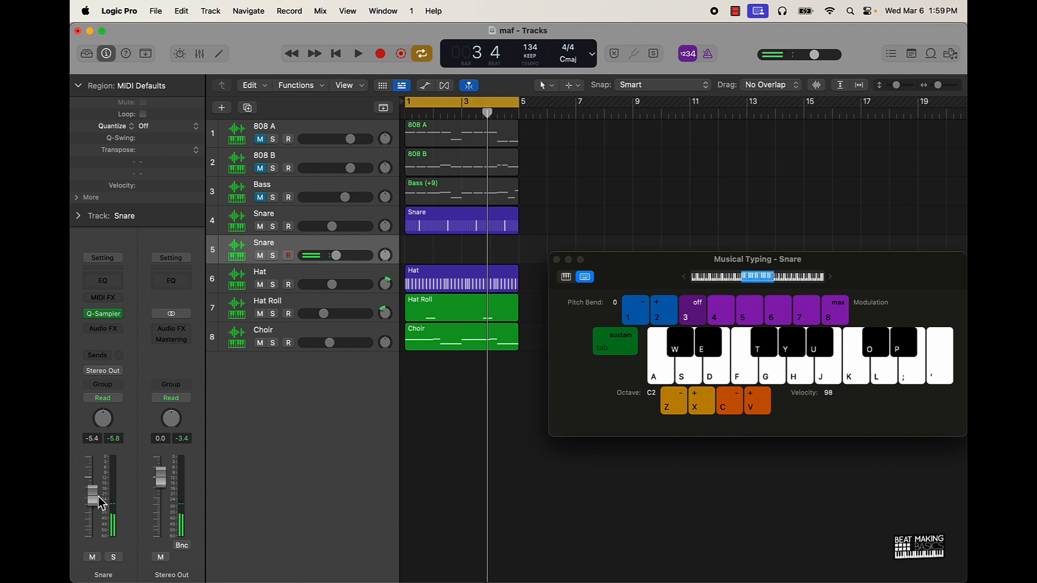
{"action": "key", "text": "k"}
{"action": "key", "text": "k"}
{"action": "key", "text": "k"}
{"action": "left_click_drag", "start_coordinate": [99, 498], "coordinate": [101, 493]}
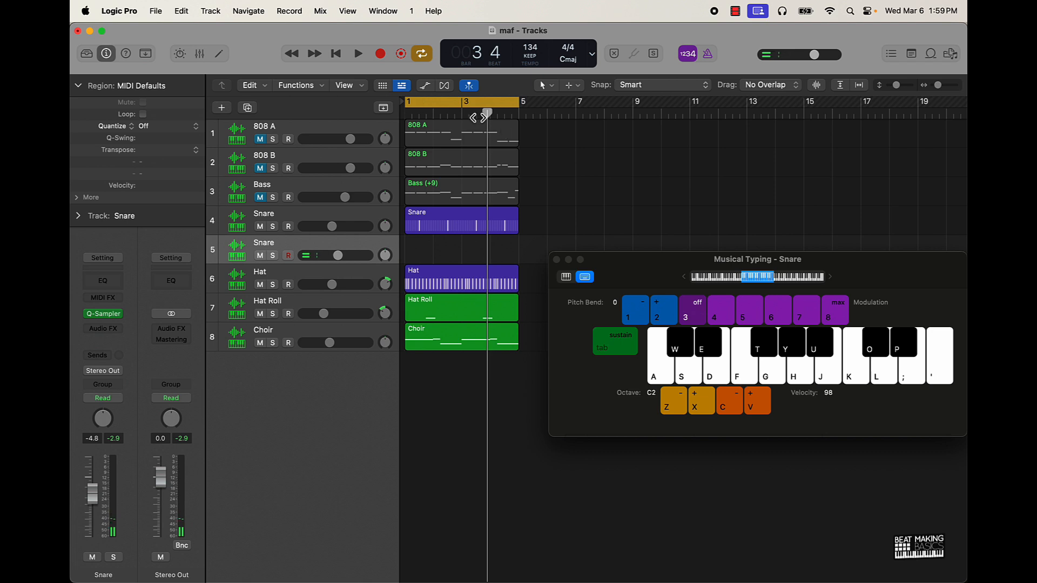
Return the playhead to the start of bar 1 and rename the duplicated Snare track as Kick
{"action": "left_click_drag", "start_coordinate": [478, 117], "coordinate": [450, 126]}
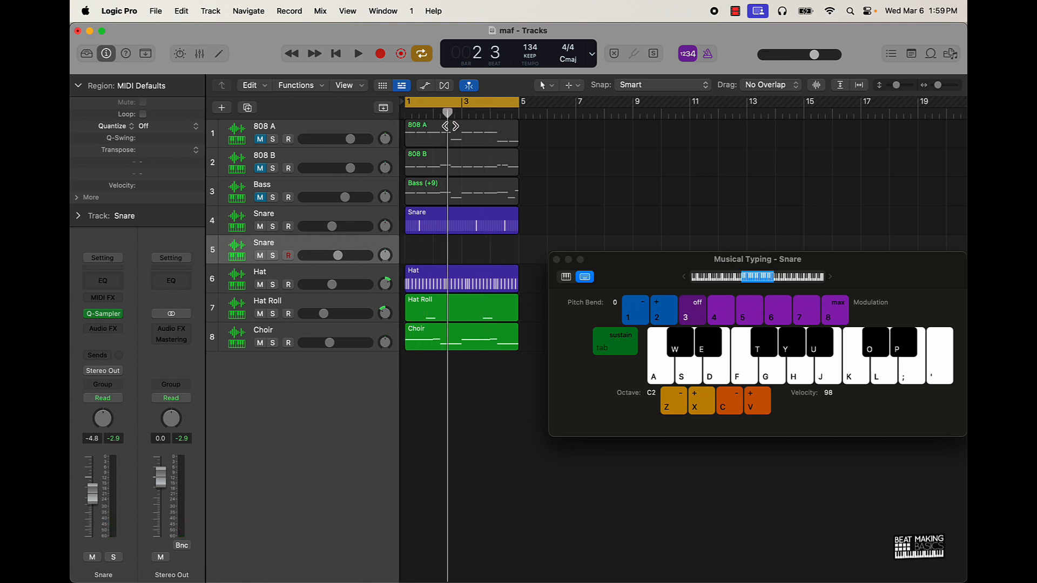
{"action": "scroll", "coordinate": [449, 142], "scroll_direction": "up", "scroll_amount": 5}
{"action": "scroll", "coordinate": [450, 140], "scroll_direction": "left", "scroll_amount": 3}
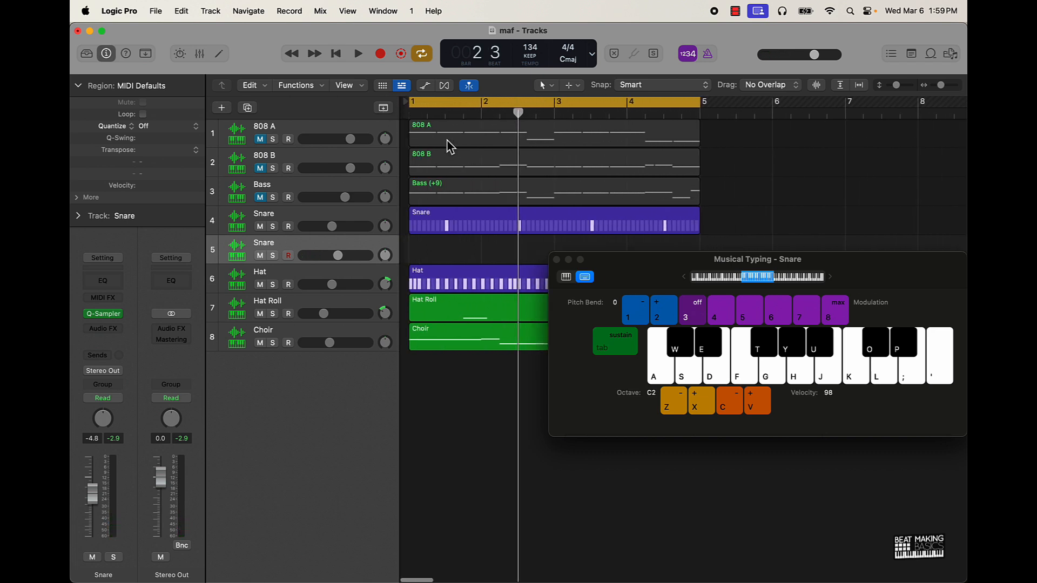
{"action": "left_click_drag", "start_coordinate": [513, 115], "coordinate": [378, 149]}
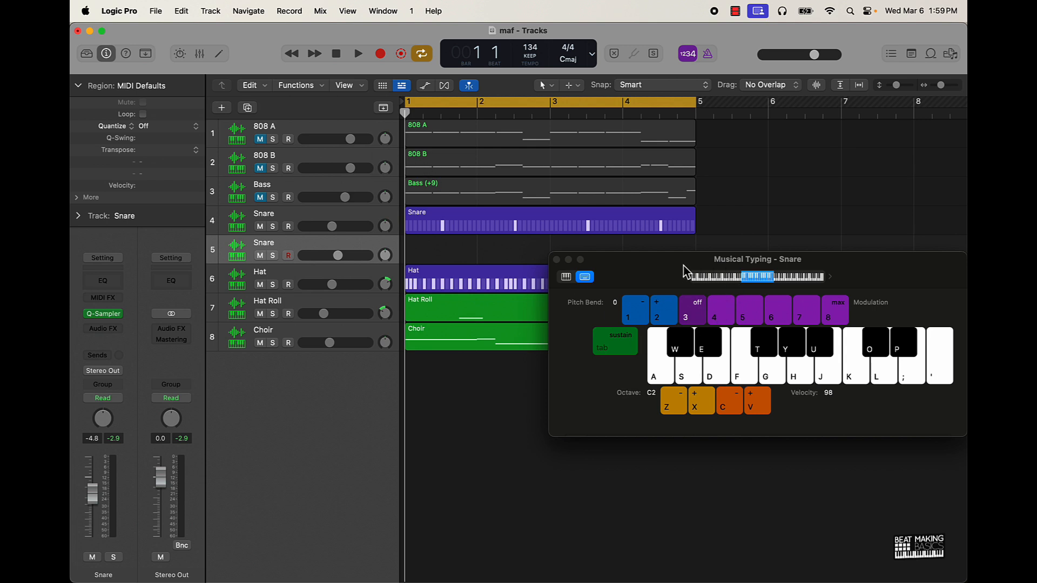
{"action": "left_click_drag", "start_coordinate": [685, 271], "coordinate": [691, 381]}
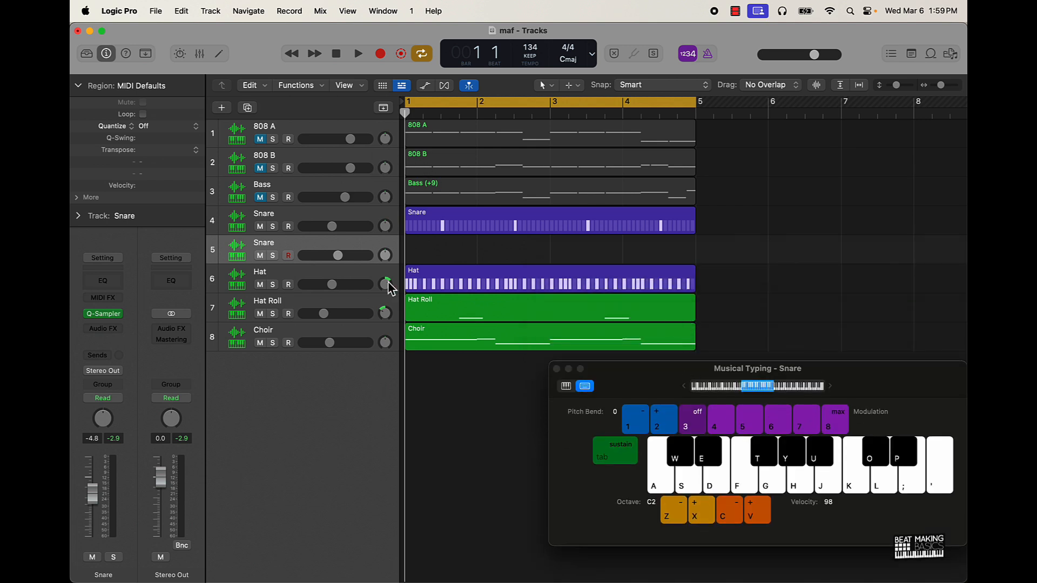
{"action": "double_click", "coordinate": [269, 244]}
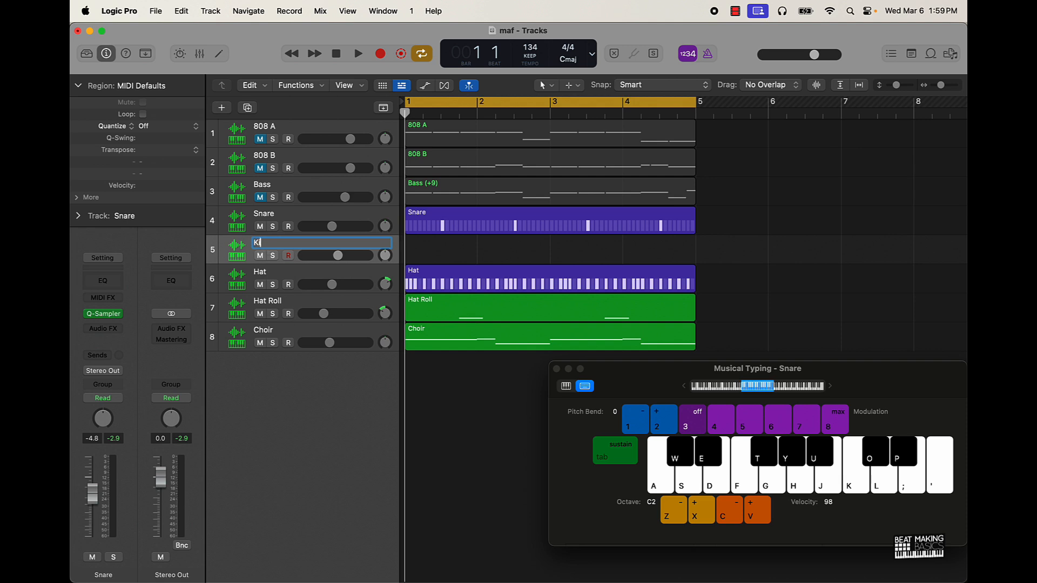
{"action": "key", "text": "Return"}
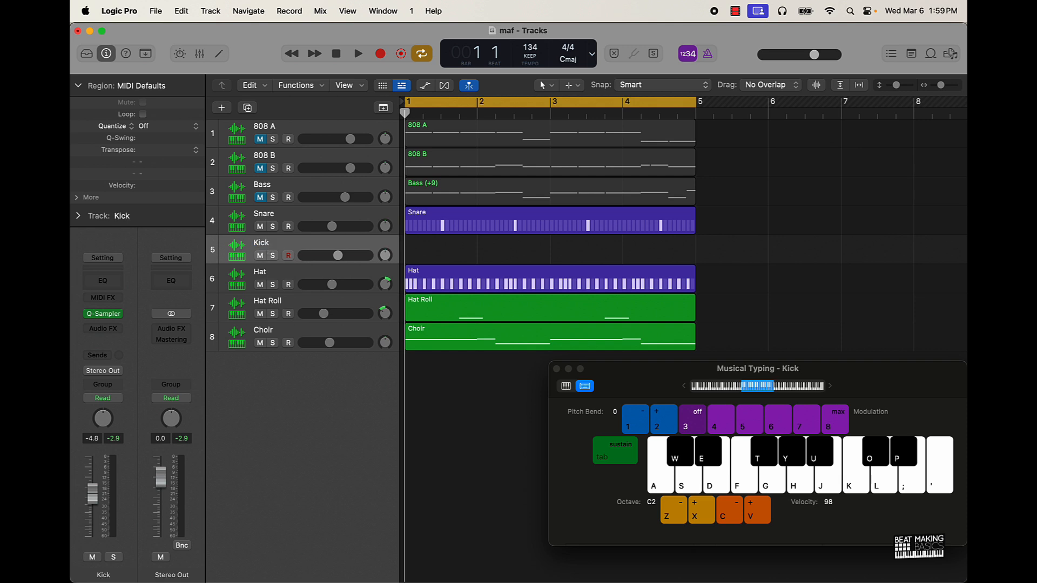
Record a nine-hit kick pattern across the four-bar loop on the Kick track, then stop playback
{"action": "key", "text": "k"}
{"action": "key", "text": "r"}
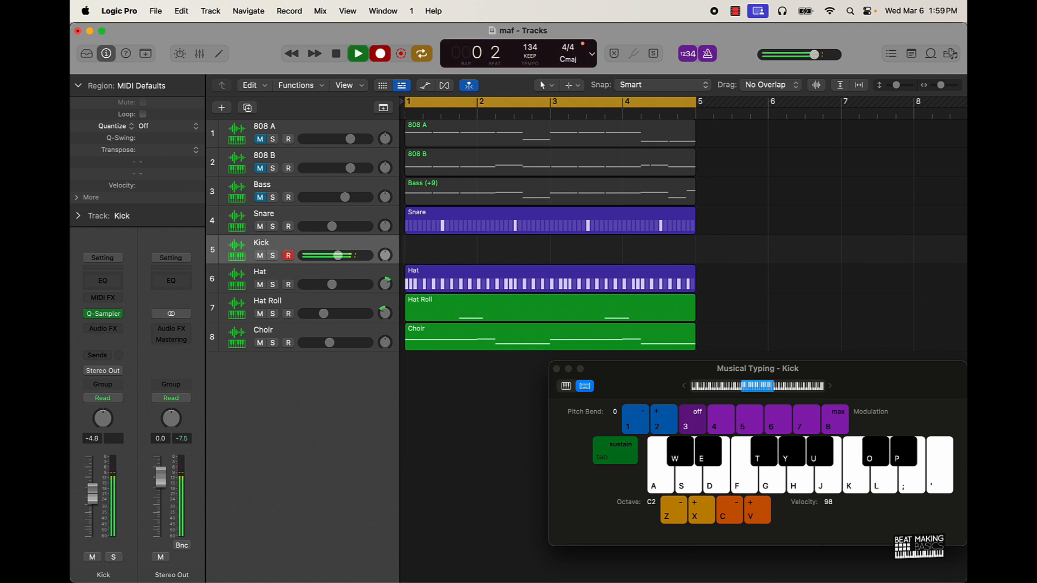
{"action": "key", "text": "k"}
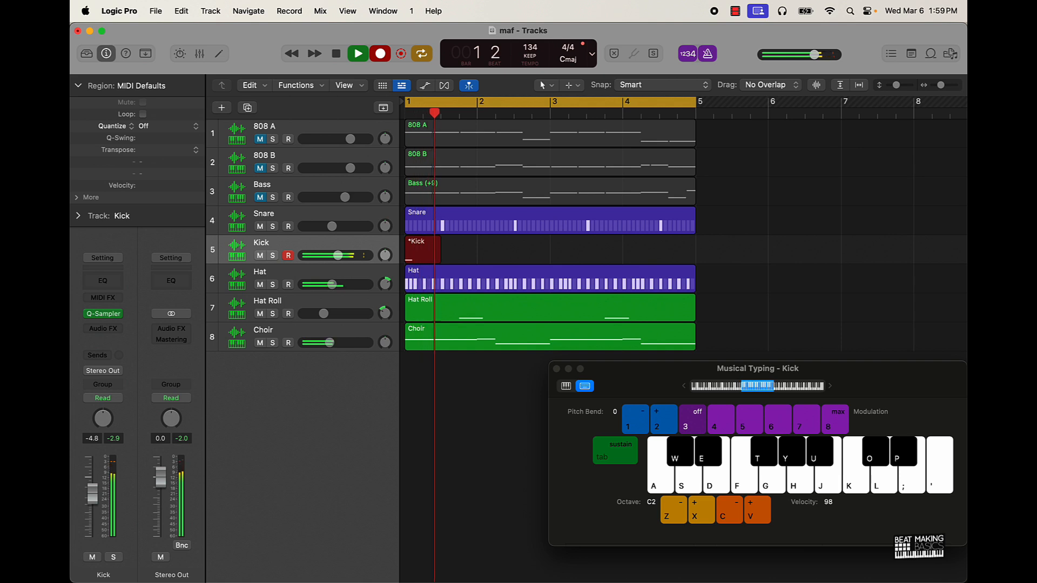
{"action": "key", "text": "k"}
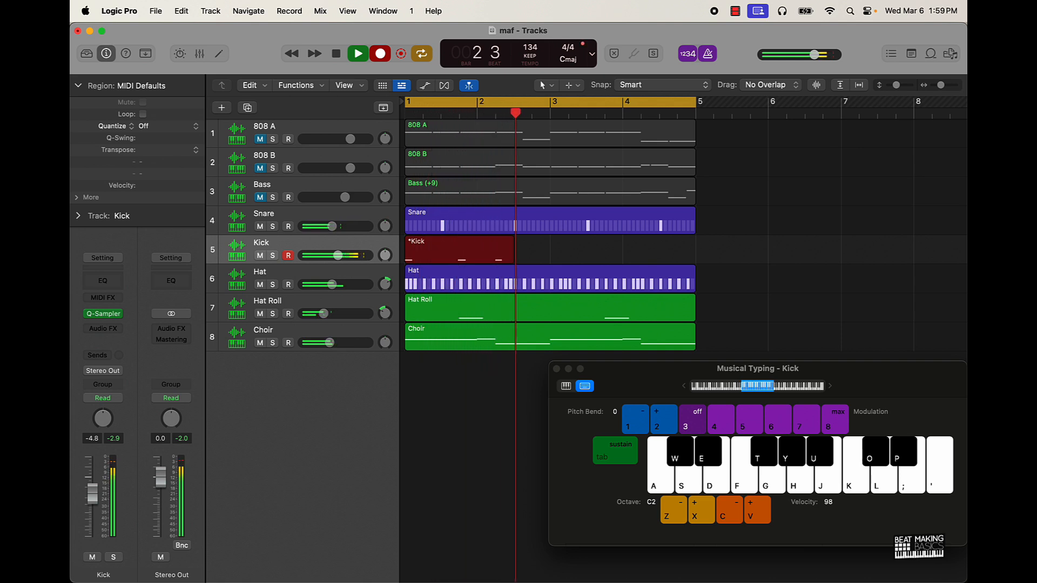
{"action": "key", "text": "k"}
{"action": "key", "text": "k"}
{"action": "key", "text": "k"}
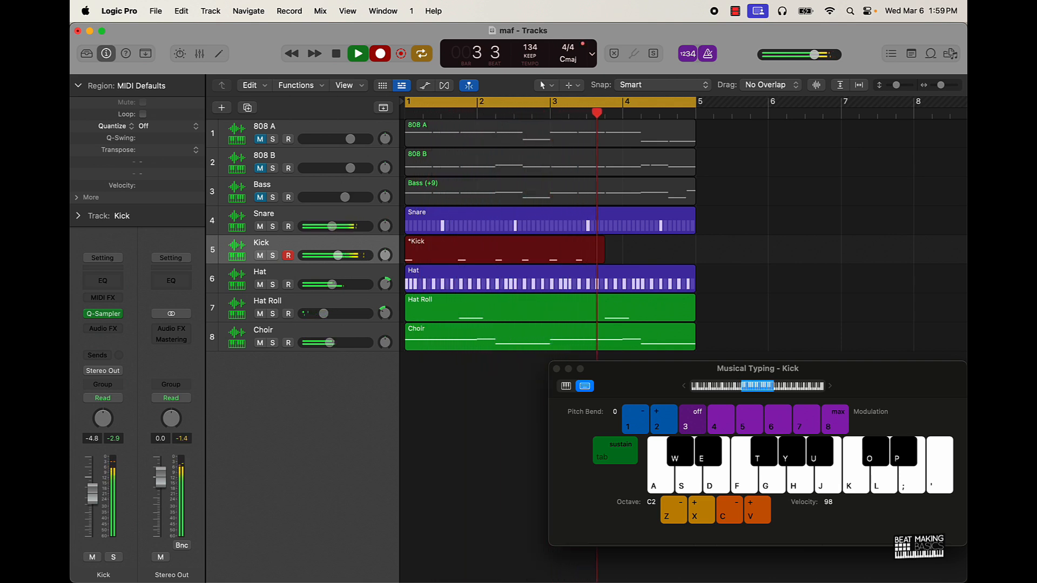
{"action": "key", "text": "k"}
{"action": "key", "text": "k"}
{"action": "key", "text": "k"}
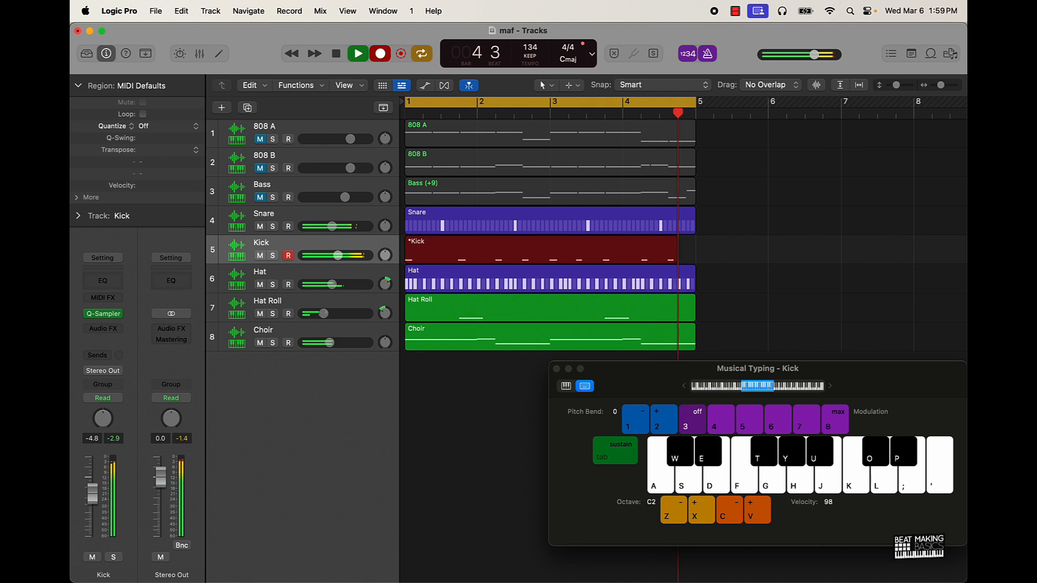
{"action": "key", "text": "space"}
{"action": "left_click", "coordinate": [769, 218]}
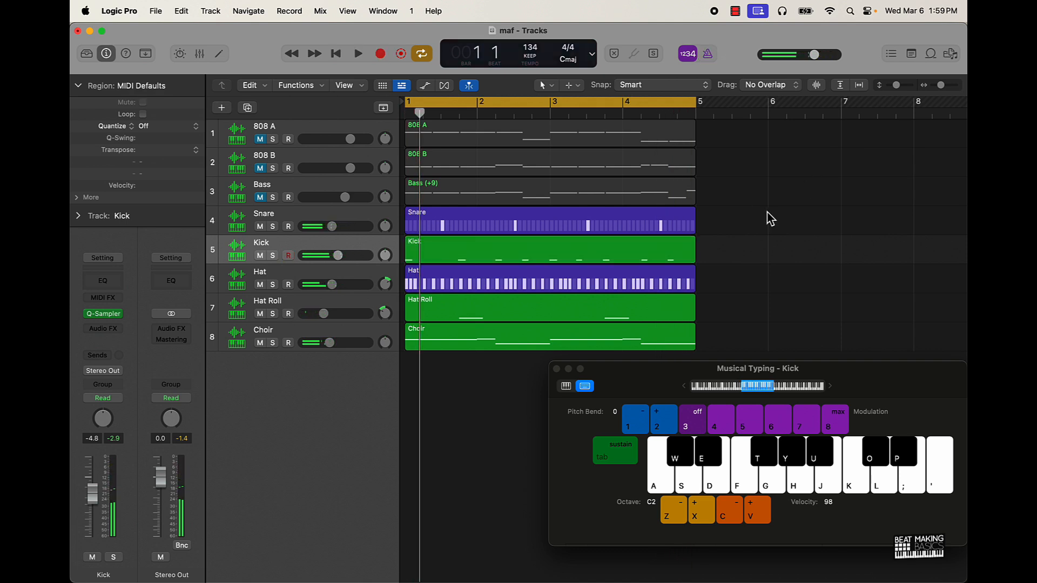
Quantize all notes of the Kick region to 1/8 Note and close Musical Typing
{"action": "double_click", "coordinate": [604, 251]}
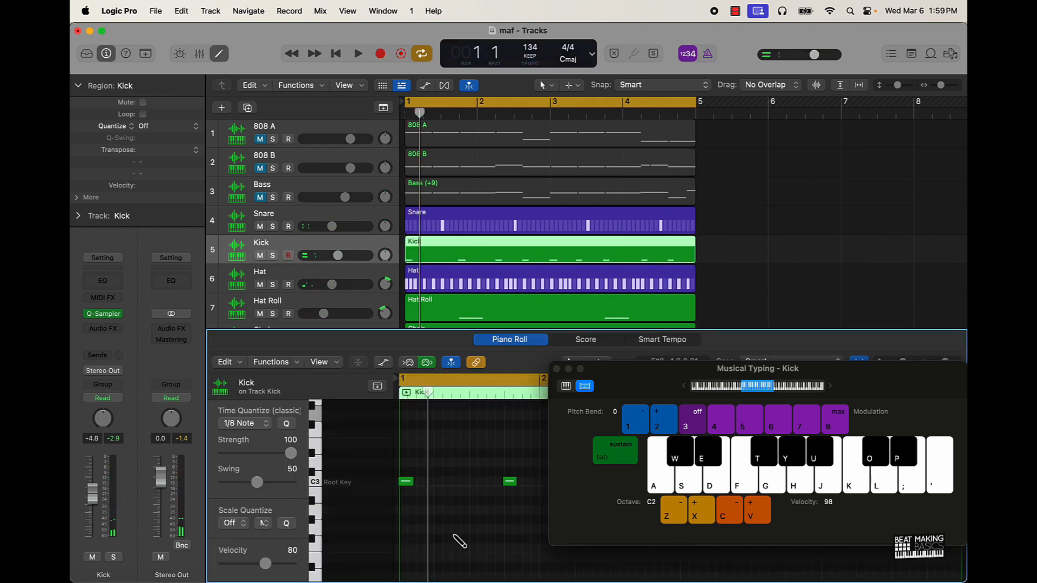
{"action": "key", "text": "super+a"}
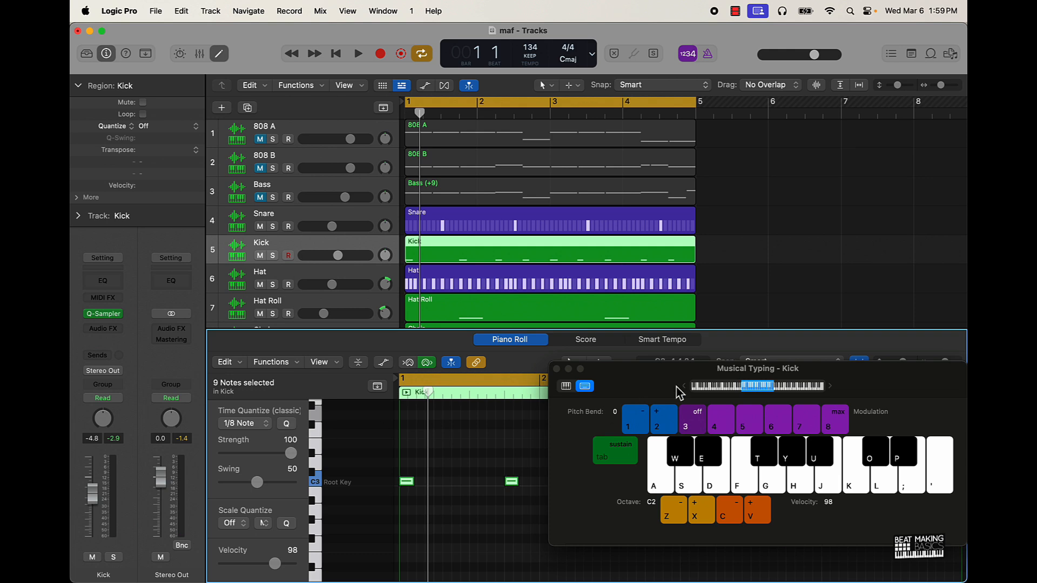
{"action": "left_click_drag", "start_coordinate": [677, 387], "coordinate": [749, 222]}
{"action": "left_click", "coordinate": [627, 205]}
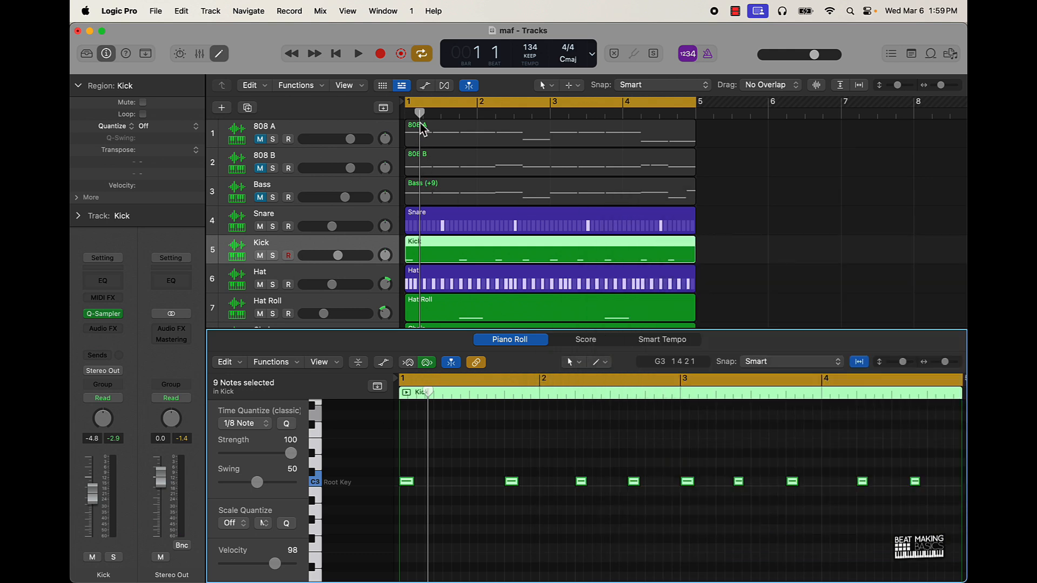
Move the Kick track directly above the Snare track
{"action": "left_click_drag", "start_coordinate": [422, 129], "coordinate": [431, 124]}
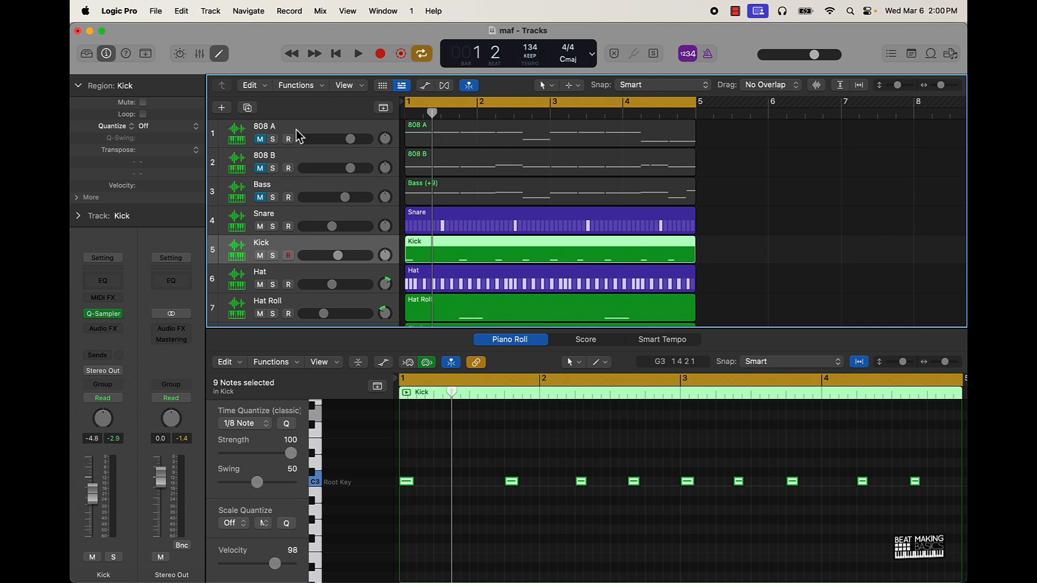
{"action": "scroll", "coordinate": [292, 233], "scroll_direction": "down", "scroll_amount": 3}
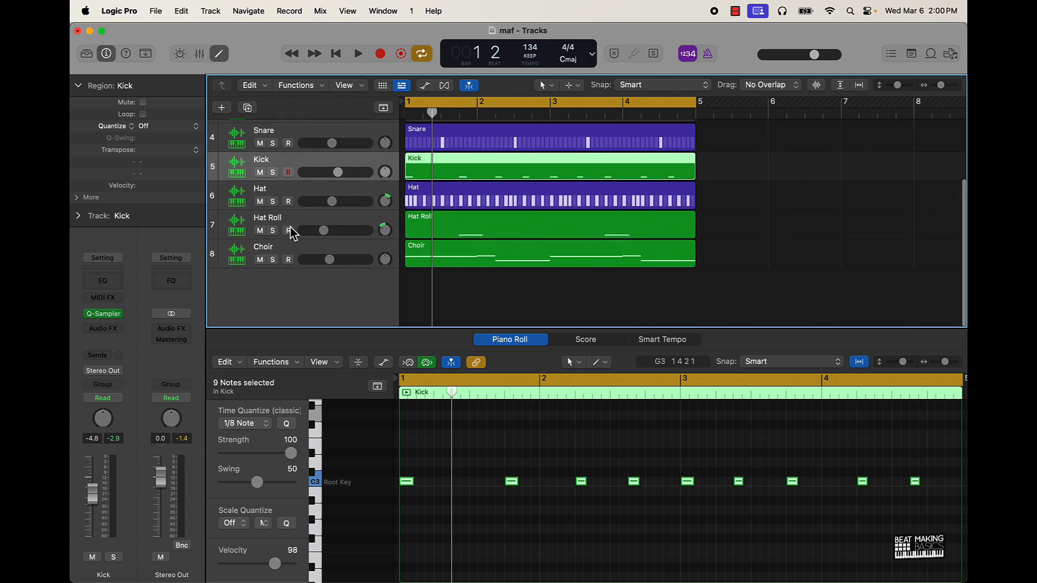
{"action": "left_click_drag", "start_coordinate": [294, 155], "coordinate": [294, 130]}
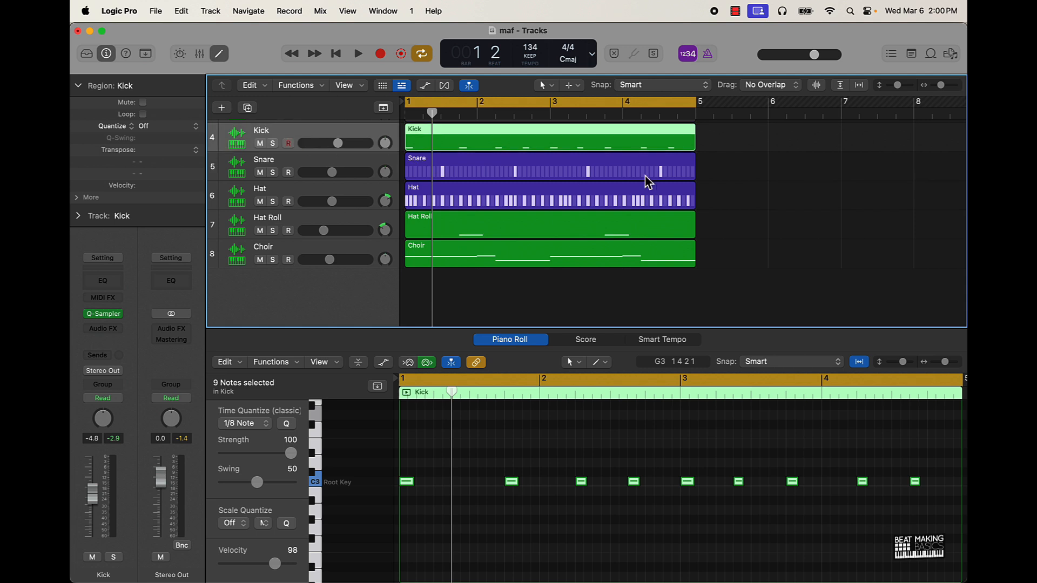
Play the beat and raise the Snare track's volume to -6.2 dB
{"action": "left_click", "coordinate": [617, 464]}
{"action": "left_click", "coordinate": [815, 215]}
{"action": "key", "text": "space"}
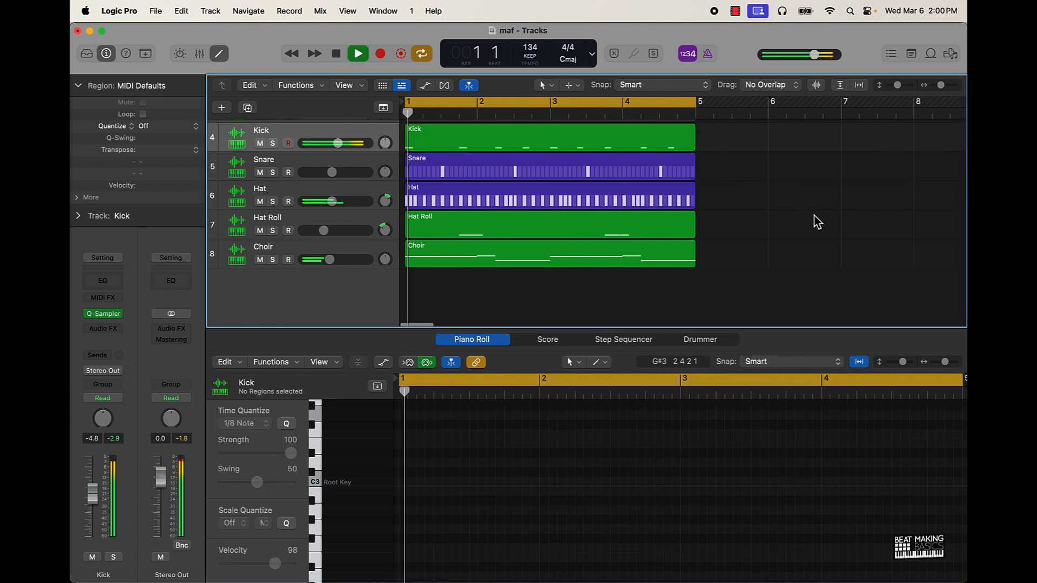
{"action": "left_click", "coordinate": [327, 165]}
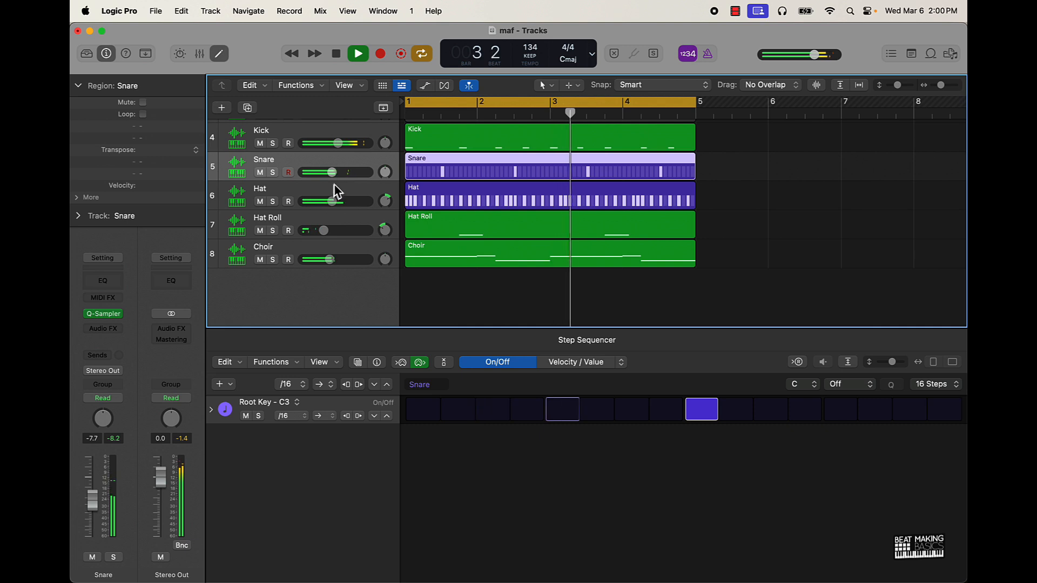
{"action": "left_click_drag", "start_coordinate": [332, 172], "coordinate": [335, 172]}
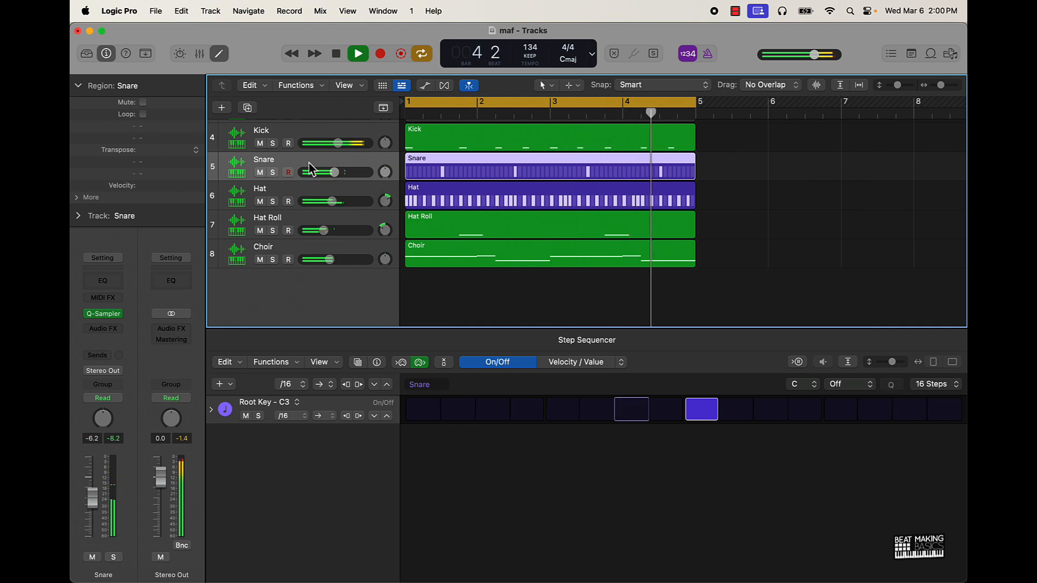
{"action": "left_click", "coordinate": [103, 313]}
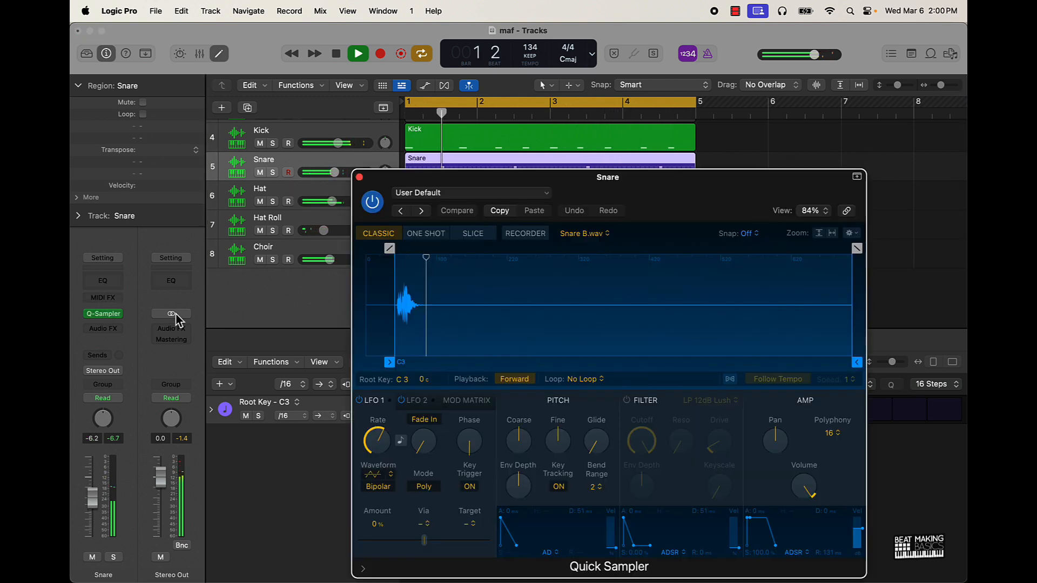
{"action": "left_click", "coordinate": [453, 193]}
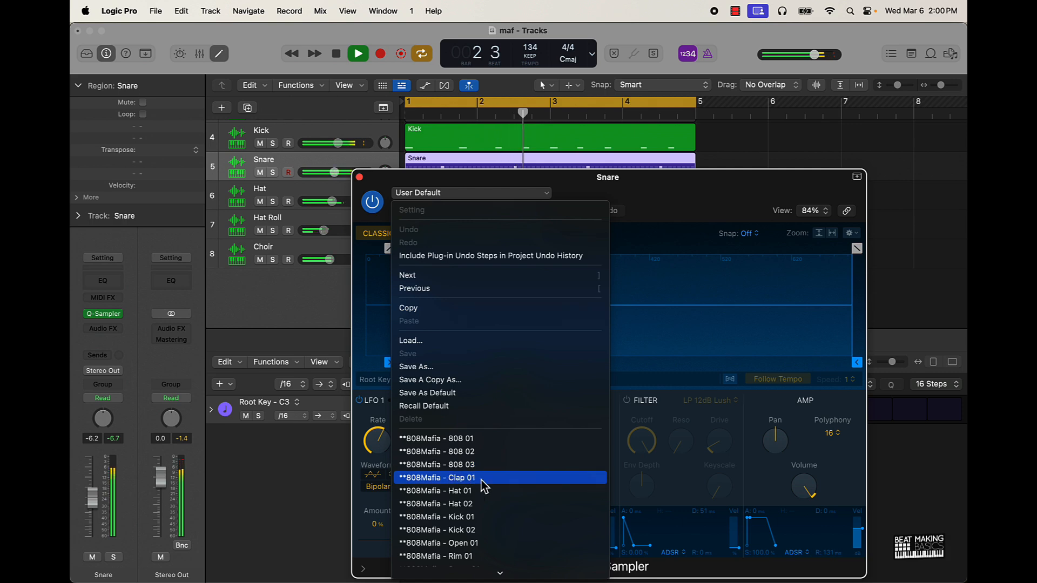
{"action": "left_click", "coordinate": [359, 177]}
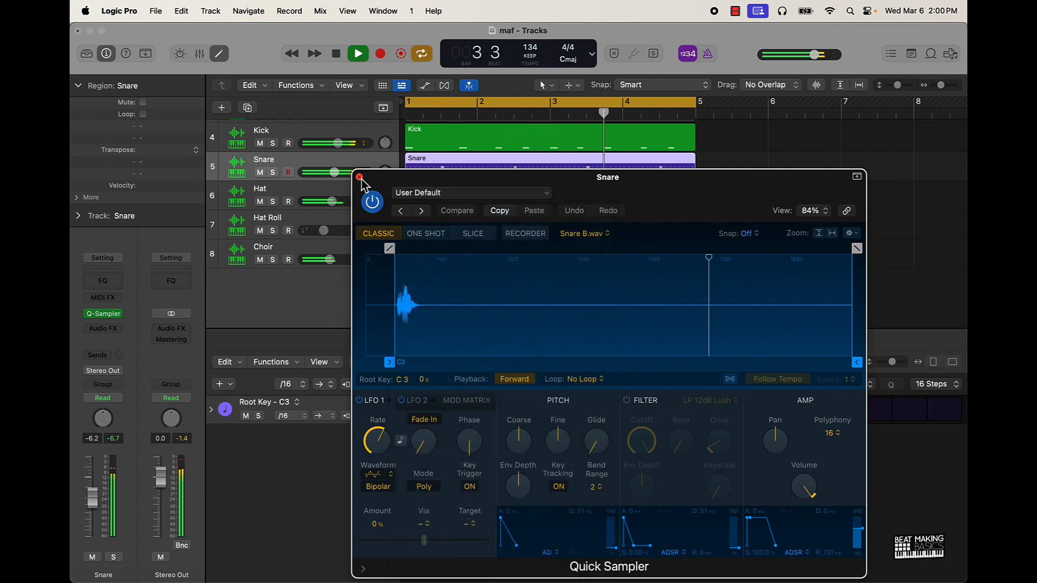
{"action": "left_click", "coordinate": [359, 177]}
Duplicate the Snare track and copy the Snare region onto the new track
{"action": "key", "text": "super+d"}
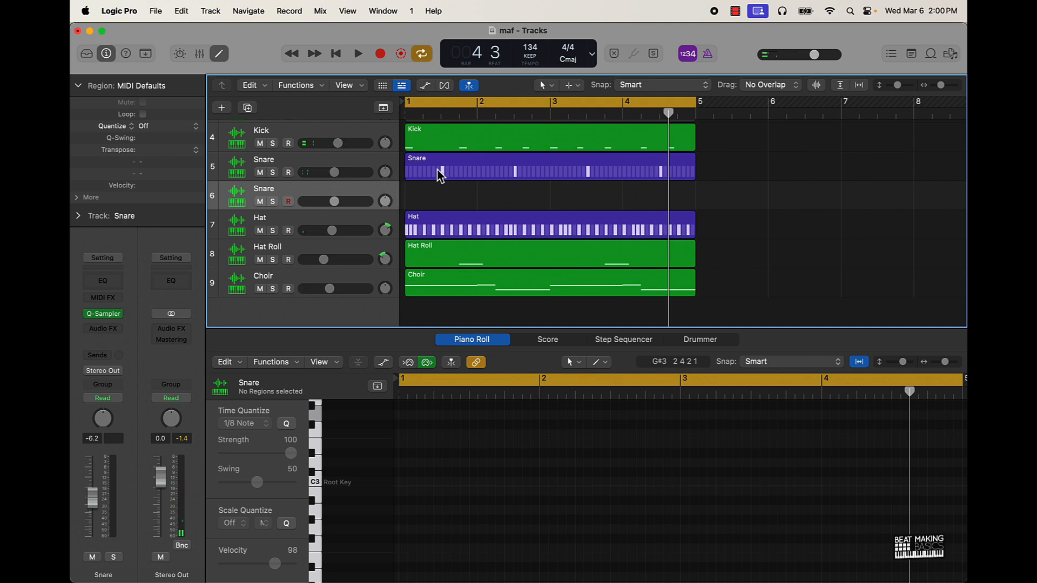
{"action": "left_click", "coordinate": [559, 175], "text": "alt"}
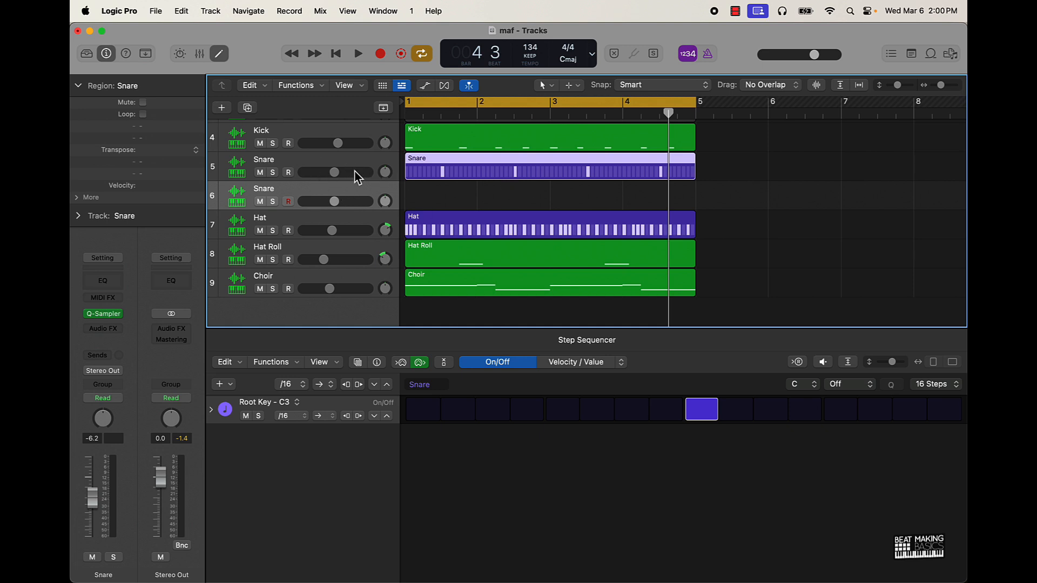
{"action": "left_click_drag", "start_coordinate": [468, 180], "coordinate": [469, 194]}
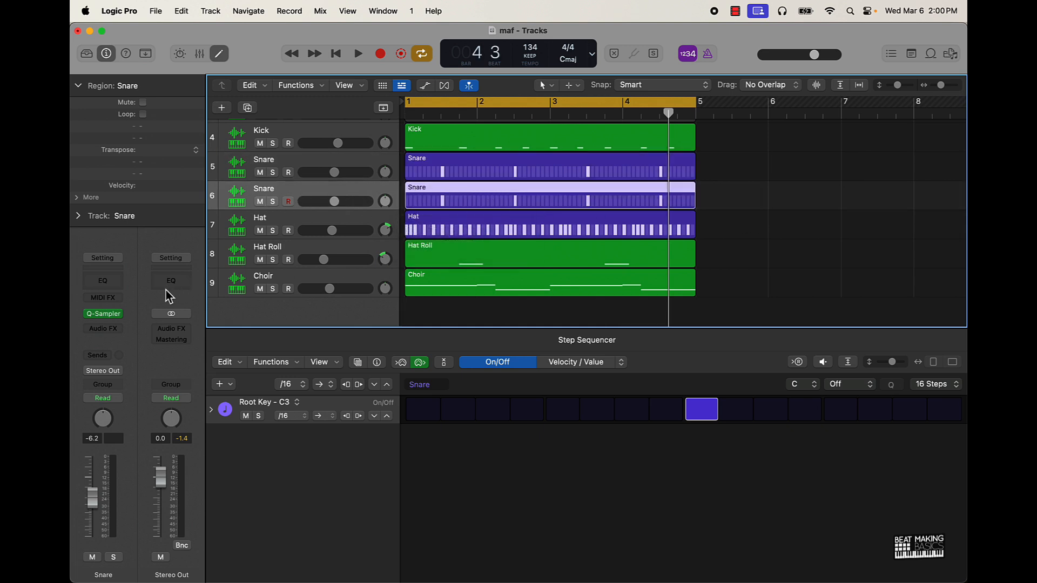
Load the **808Mafia - Snare 01 preset into the duplicated Snare track's Quick Sampler
{"action": "left_click", "coordinate": [108, 315]}
{"action": "left_click", "coordinate": [432, 193]}
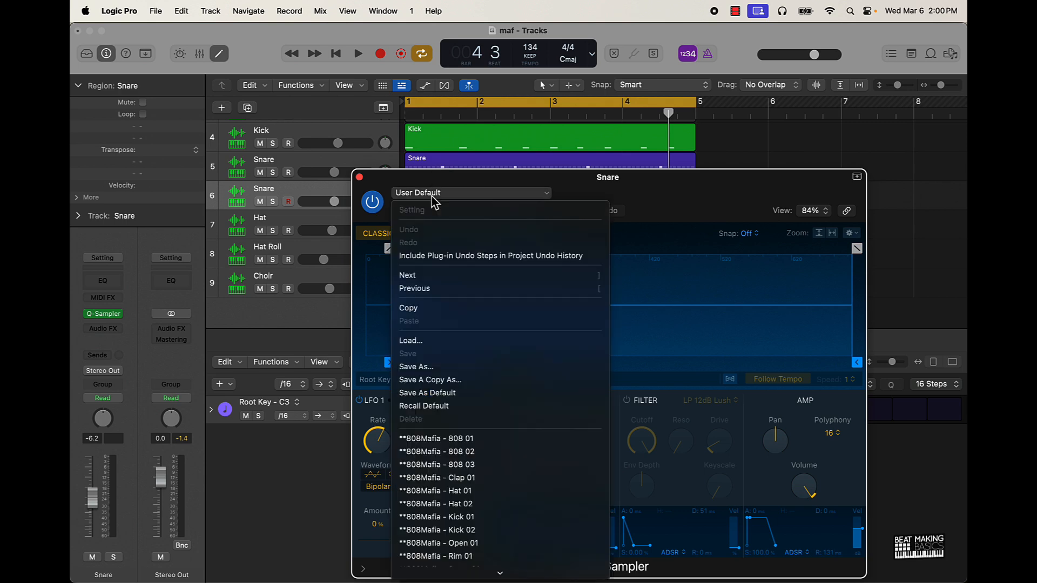
{"action": "scroll", "coordinate": [478, 435], "scroll_direction": "down", "scroll_amount": 5}
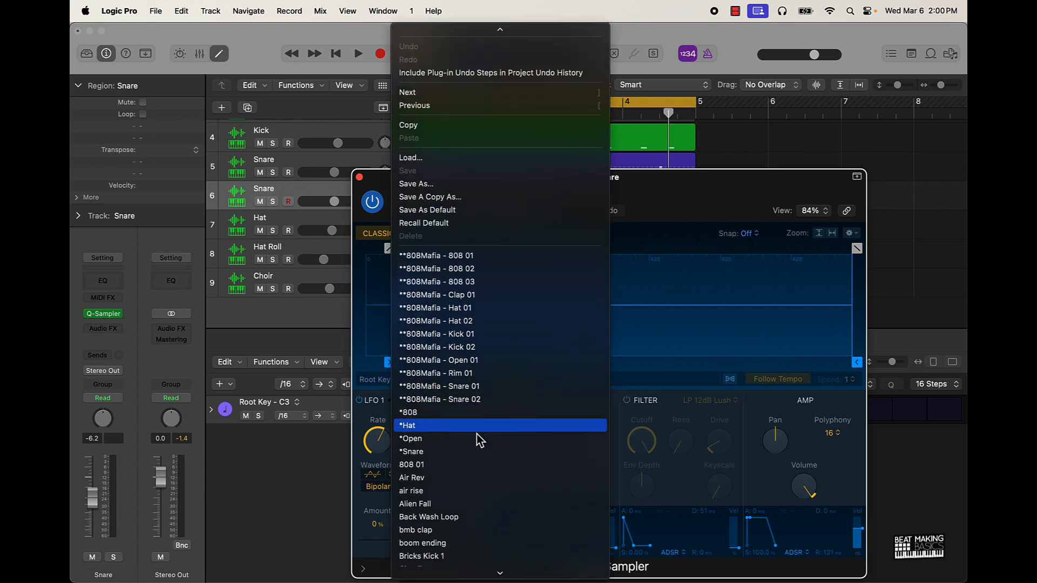
{"action": "left_click", "coordinate": [484, 386]}
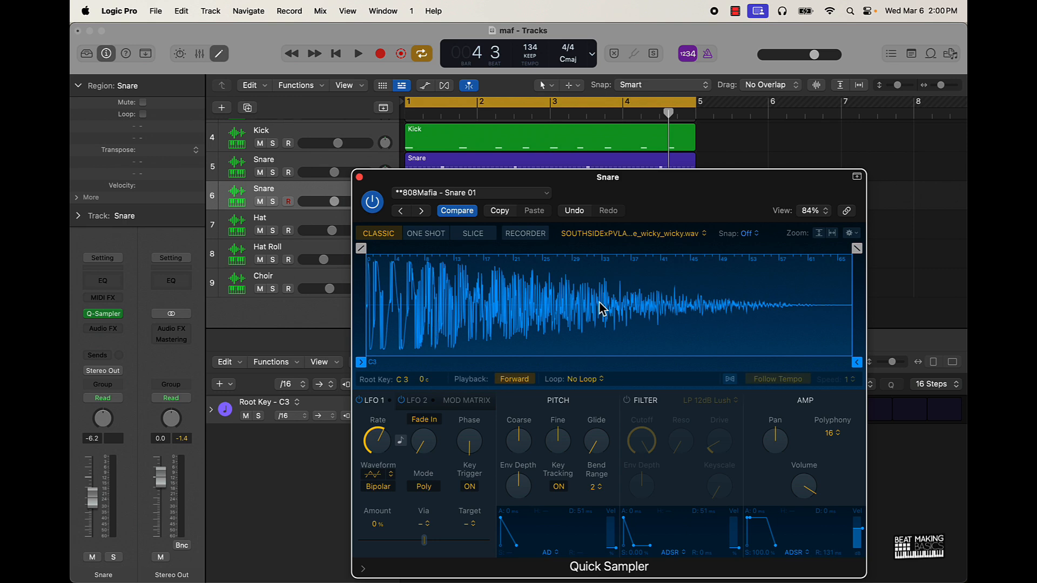
Create one new software instrument track using the stereo Quick Sampler (Single Sample)
{"action": "left_click", "coordinate": [231, 107]}
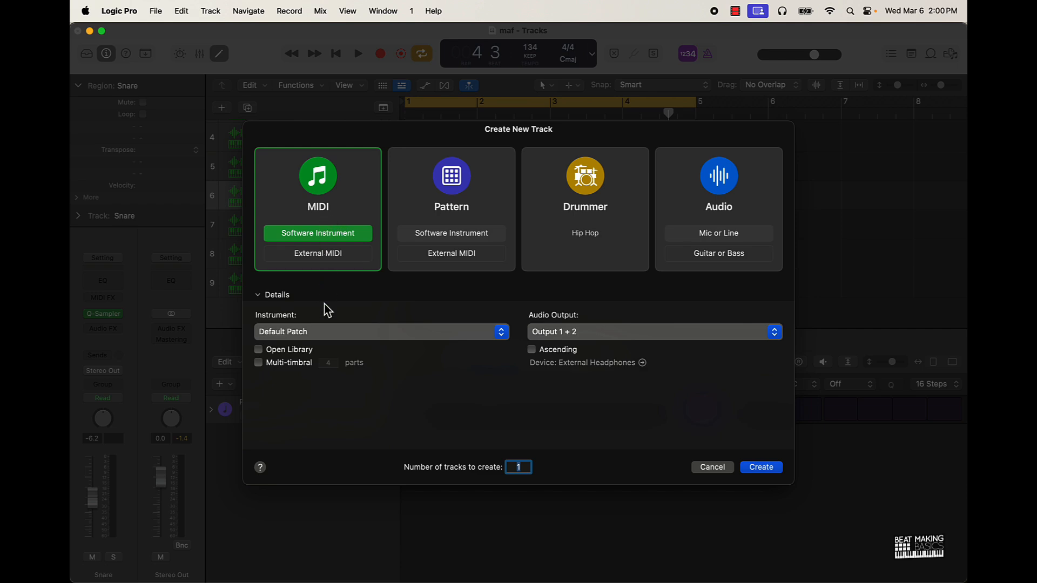
{"action": "left_click", "coordinate": [375, 336]}
{"action": "mouse_move", "coordinate": [371, 346]}
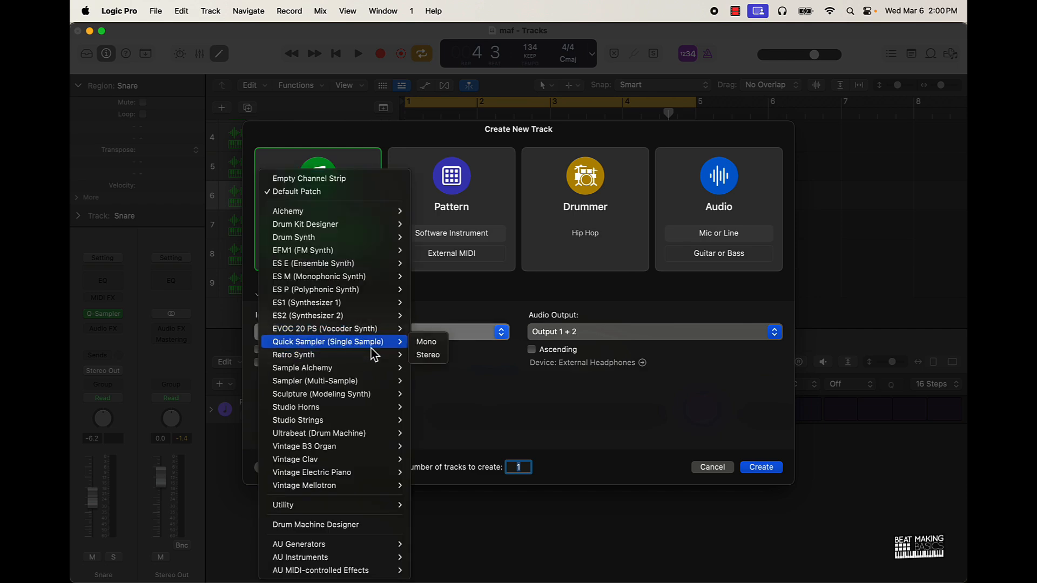
{"action": "left_click", "coordinate": [437, 361]}
{"action": "left_click", "coordinate": [748, 466]}
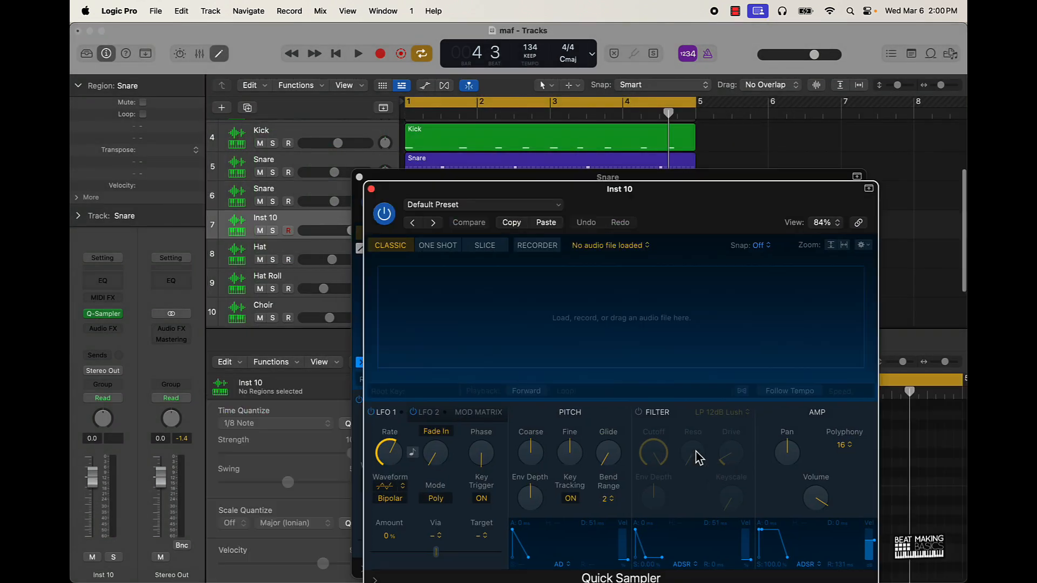
Search the loop library for "kick" and load Alive and Kicking Beat into the Inst 10 Quick Sampler
{"action": "left_click", "coordinate": [359, 177]}
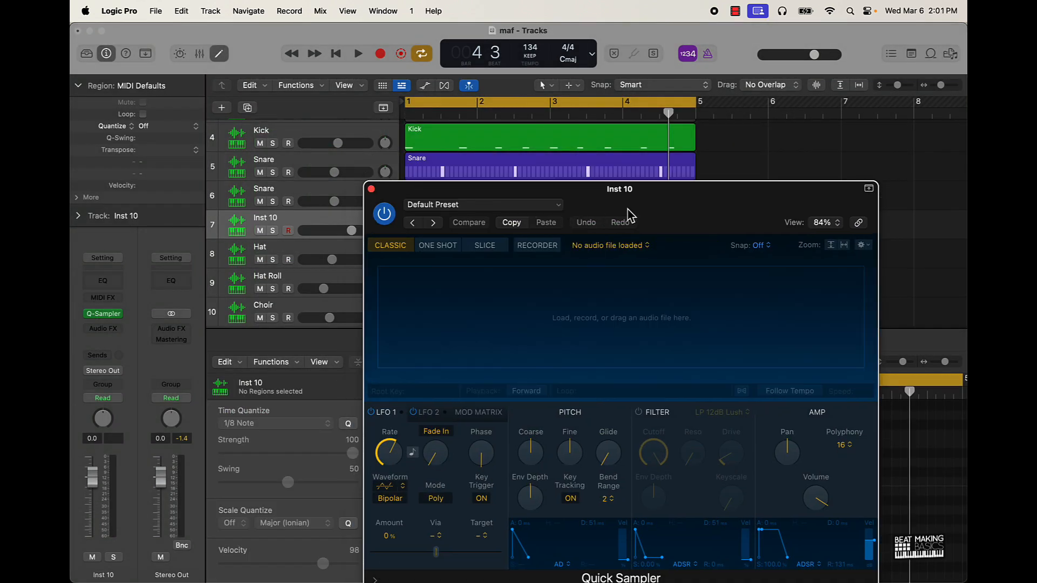
{"action": "left_click_drag", "start_coordinate": [646, 205], "coordinate": [496, 127]}
{"action": "left_click", "coordinate": [930, 54]}
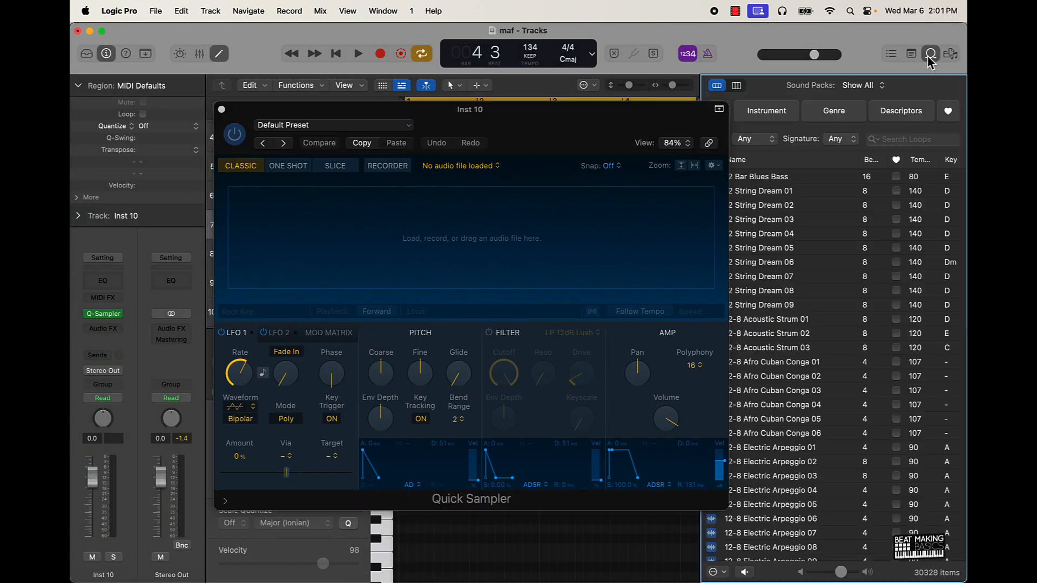
{"action": "left_click_drag", "start_coordinate": [674, 133], "coordinate": [622, 123]}
{"action": "left_click", "coordinate": [886, 139]}
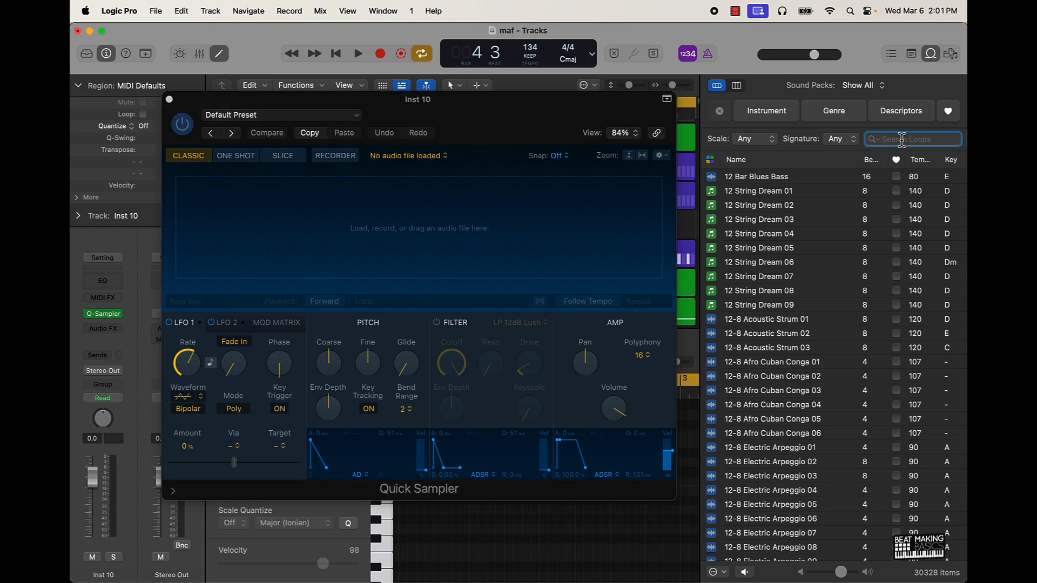
{"action": "type", "text": "kick"}
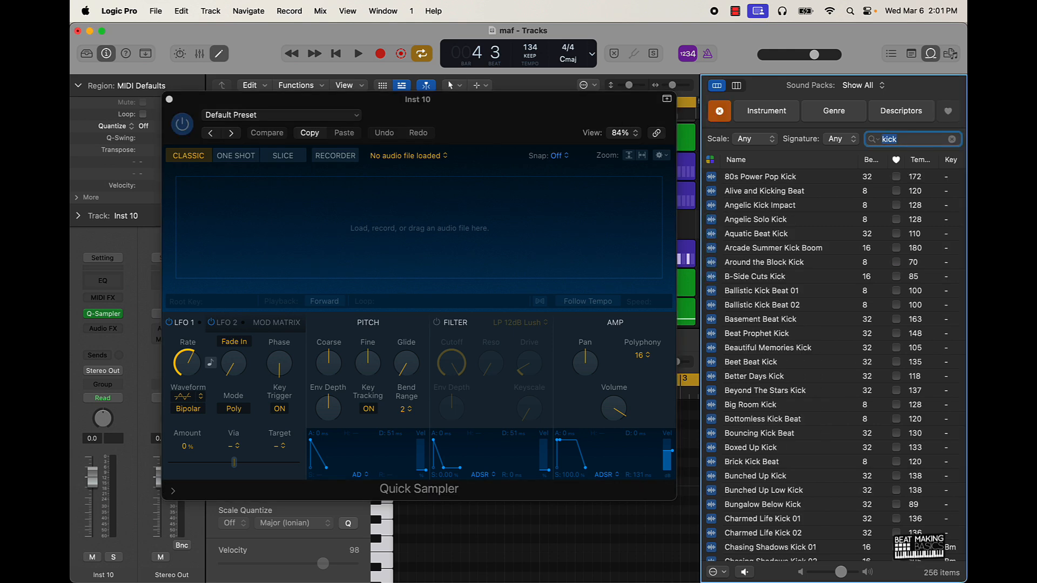
{"action": "left_click_drag", "start_coordinate": [753, 195], "coordinate": [340, 230]}
Shorten the sample to its first kick hit and set it to play forward with No Loop
{"action": "left_click_drag", "start_coordinate": [666, 284], "coordinate": [232, 274]}
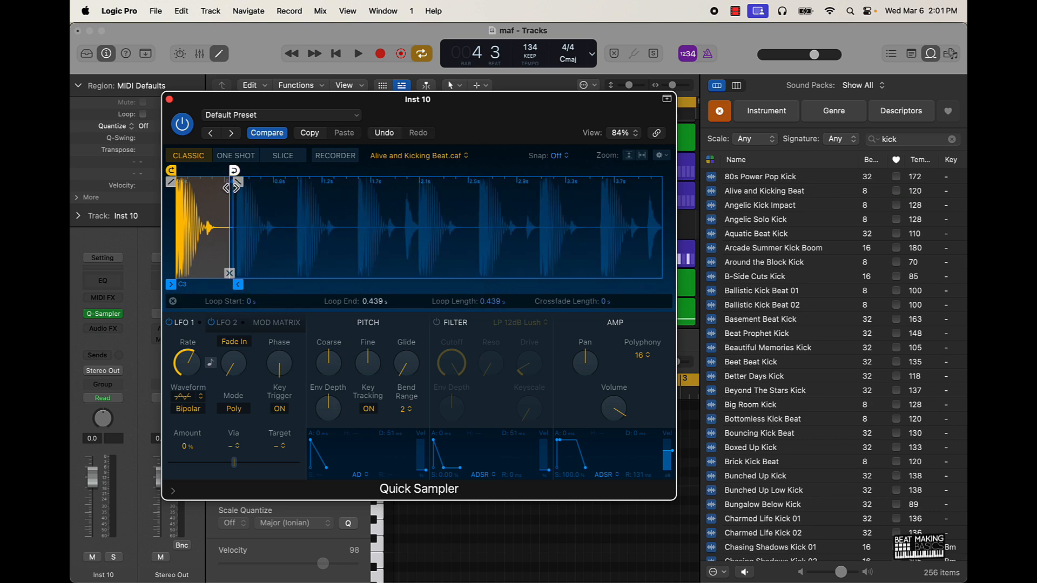
{"action": "left_click", "coordinate": [379, 305]}
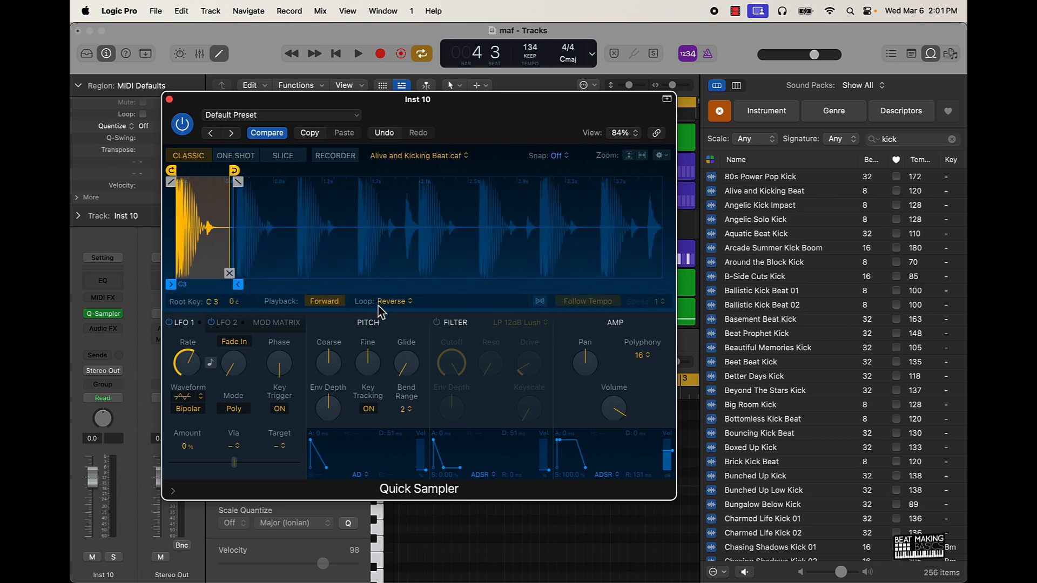
{"action": "left_click", "coordinate": [392, 302]}
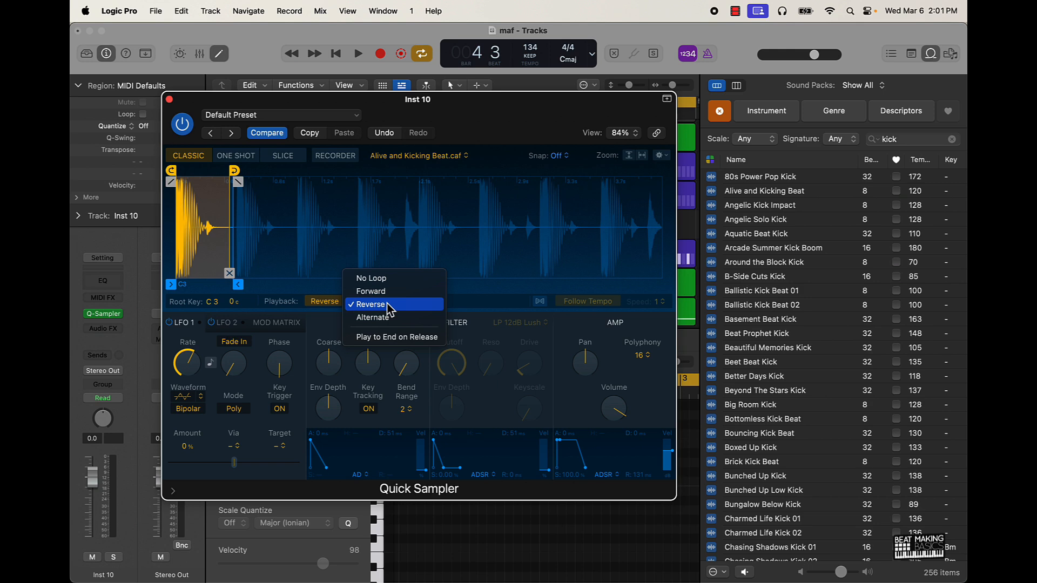
{"action": "left_click", "coordinate": [382, 276]}
{"action": "left_click", "coordinate": [337, 303]}
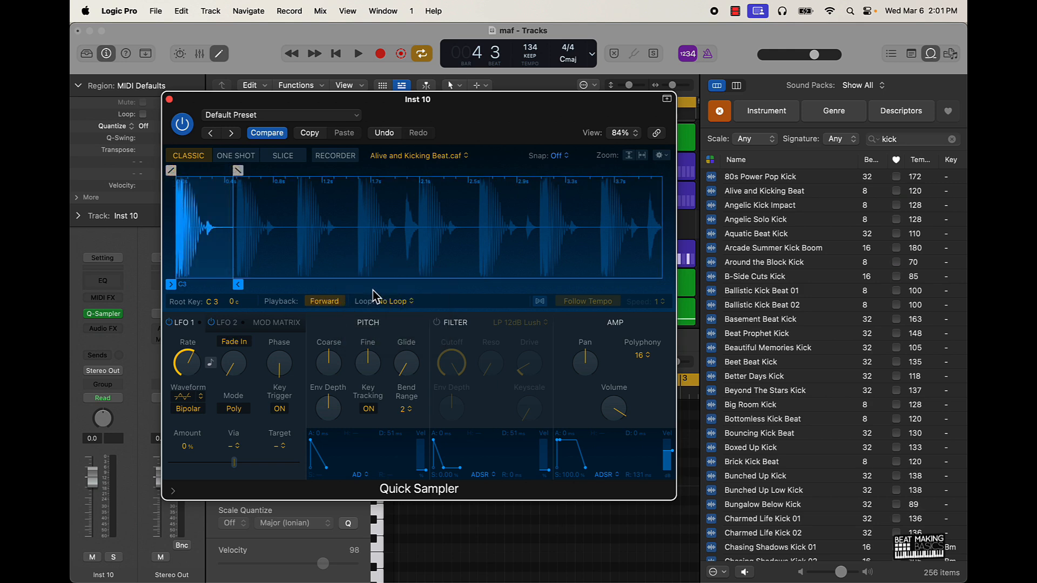
Audition the kick with Musical Typing and trim it to end at 0.253 s with a 0.046 s fade-out
{"action": "key", "text": "super+k"}
{"action": "key", "text": "k"}
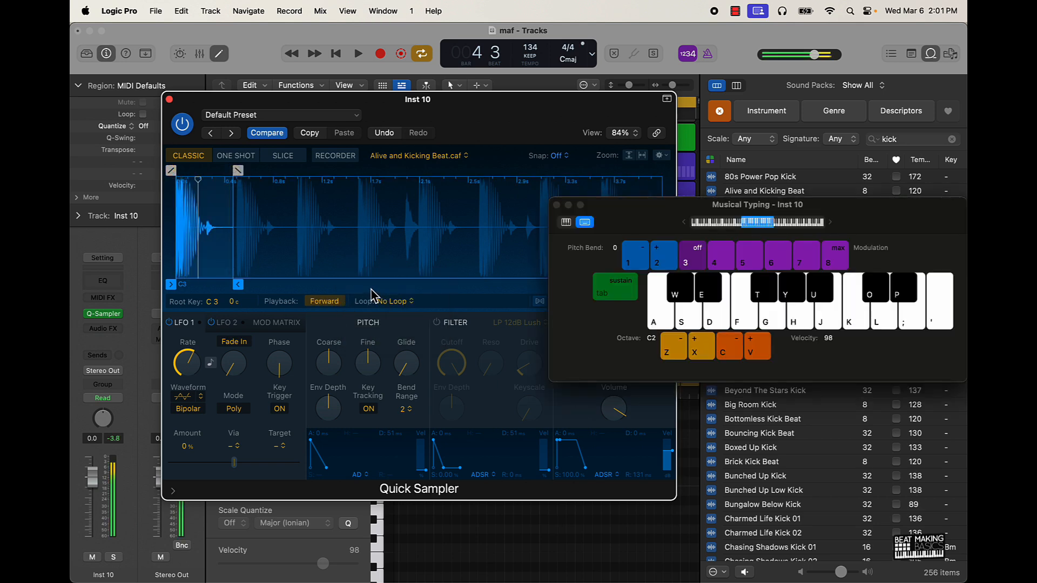
{"action": "key", "text": "k"}
{"action": "left_click_drag", "start_coordinate": [238, 284], "coordinate": [211, 284]}
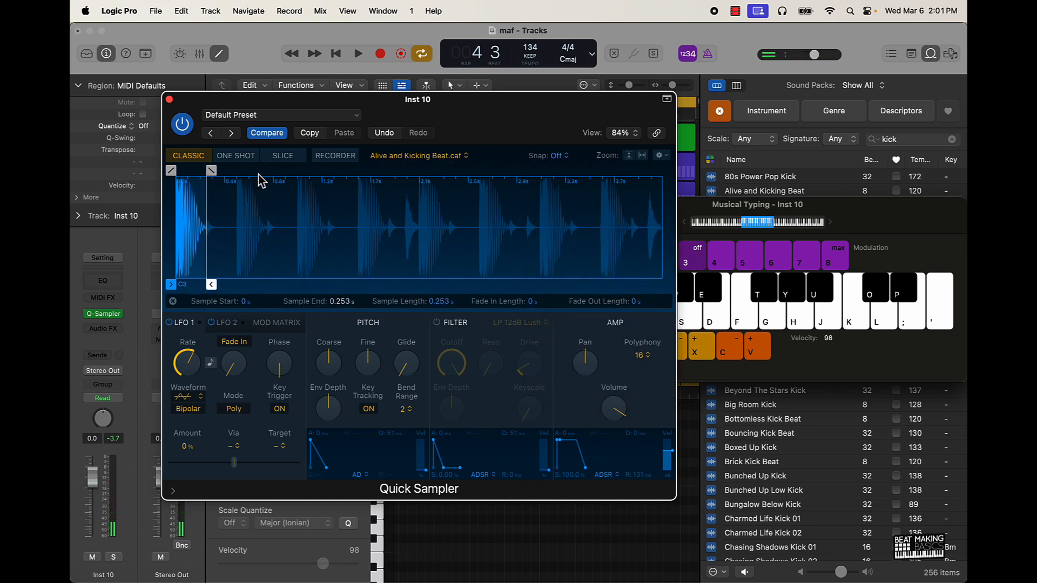
{"action": "left_click_drag", "start_coordinate": [211, 170], "coordinate": [205, 171]}
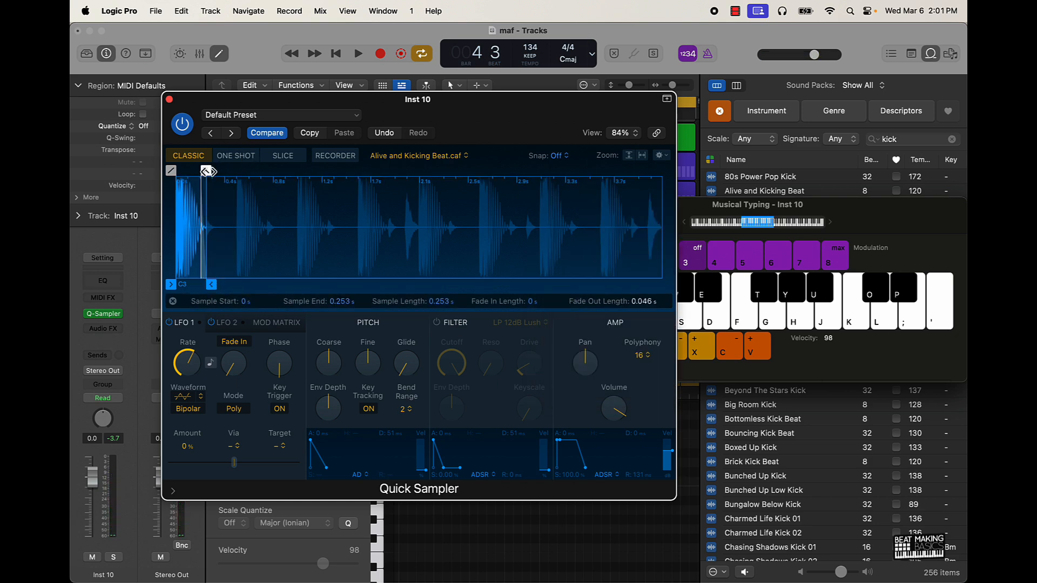
{"action": "key", "text": "k"}
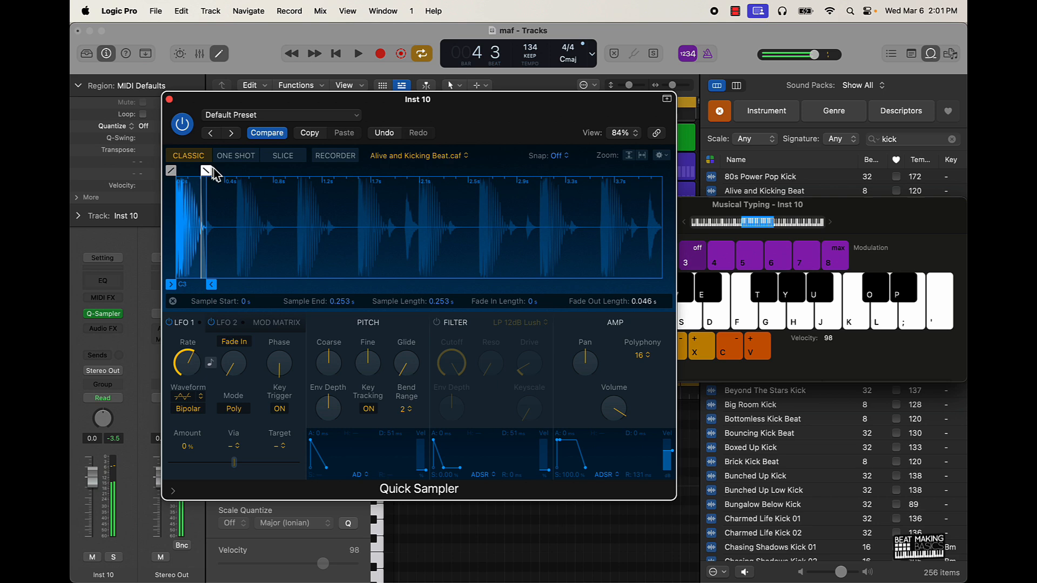
Save a copy of the Quick Sampler setting as "superboom kick" and audition it
{"action": "left_click", "coordinate": [238, 116]}
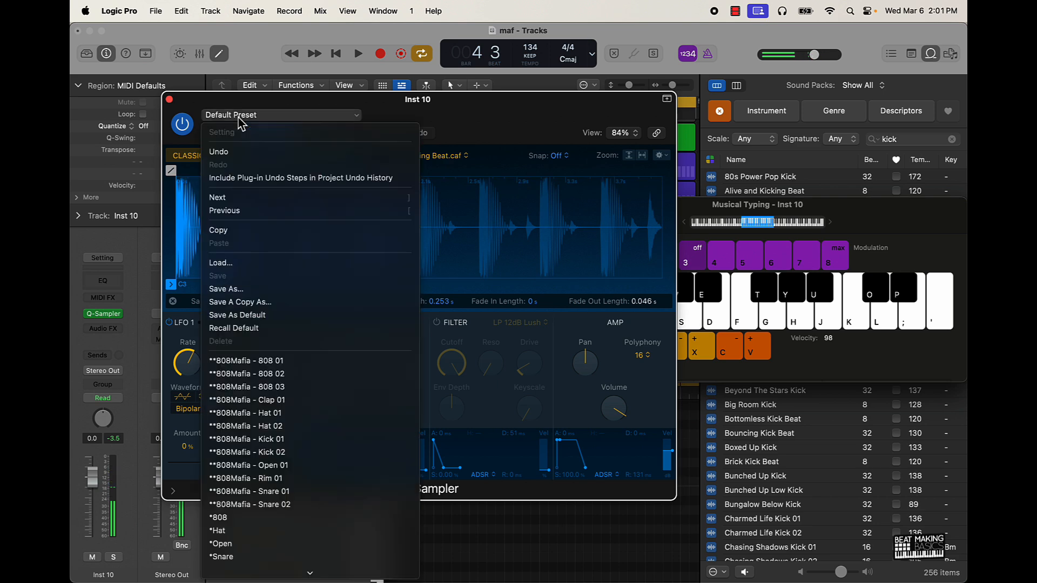
{"action": "left_click", "coordinate": [254, 301]}
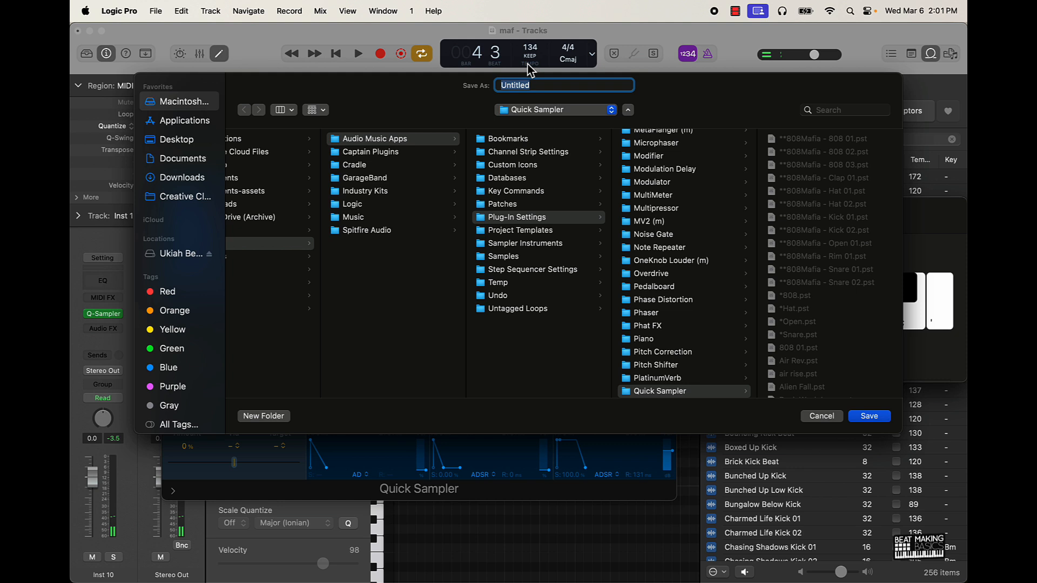
{"action": "type", "text": "superboom kick"}
{"action": "key", "text": "Return"}
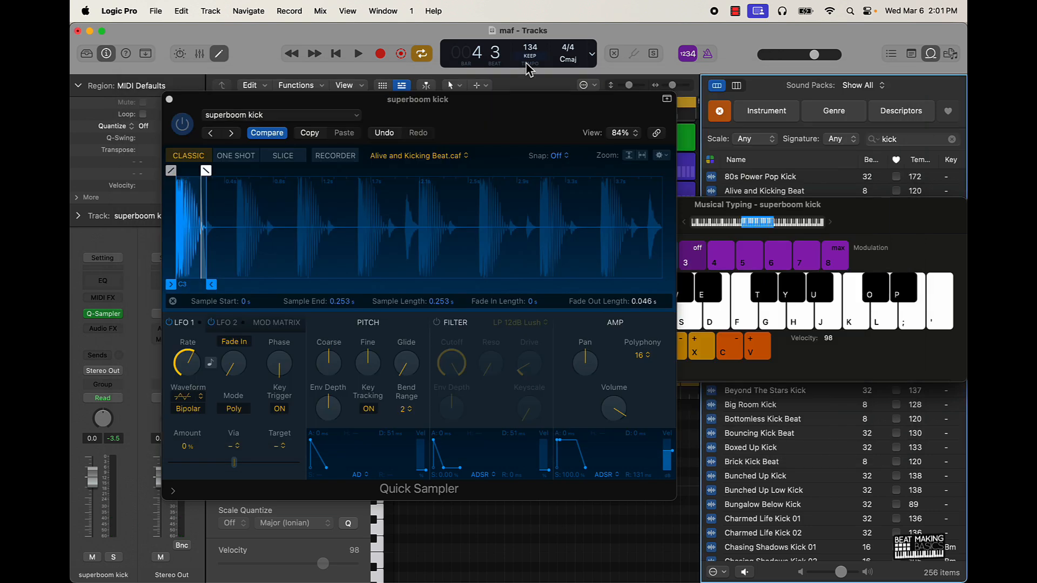
{"action": "key", "text": "a"}
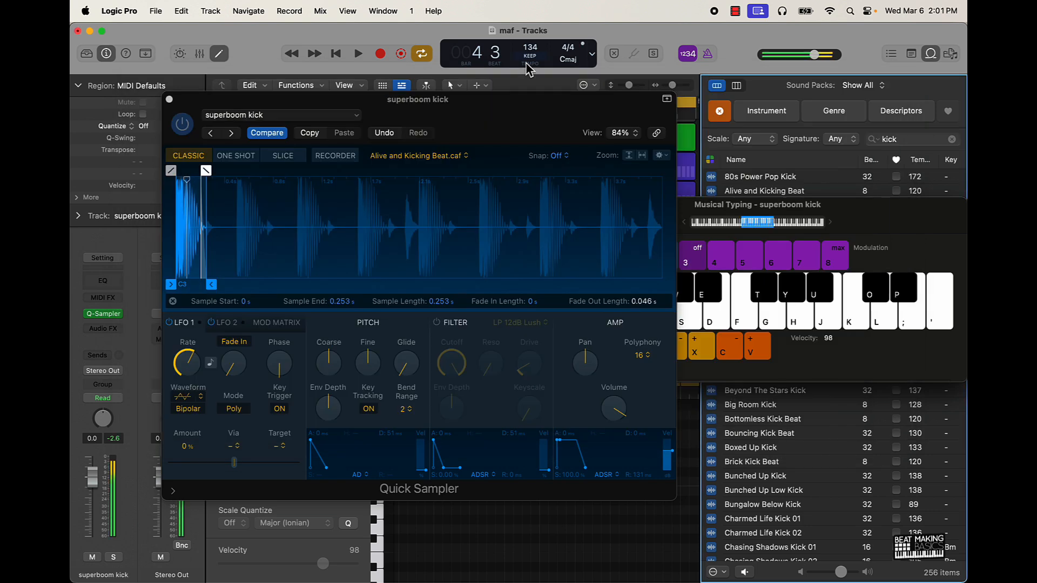
{"action": "left_click", "coordinate": [169, 99]}
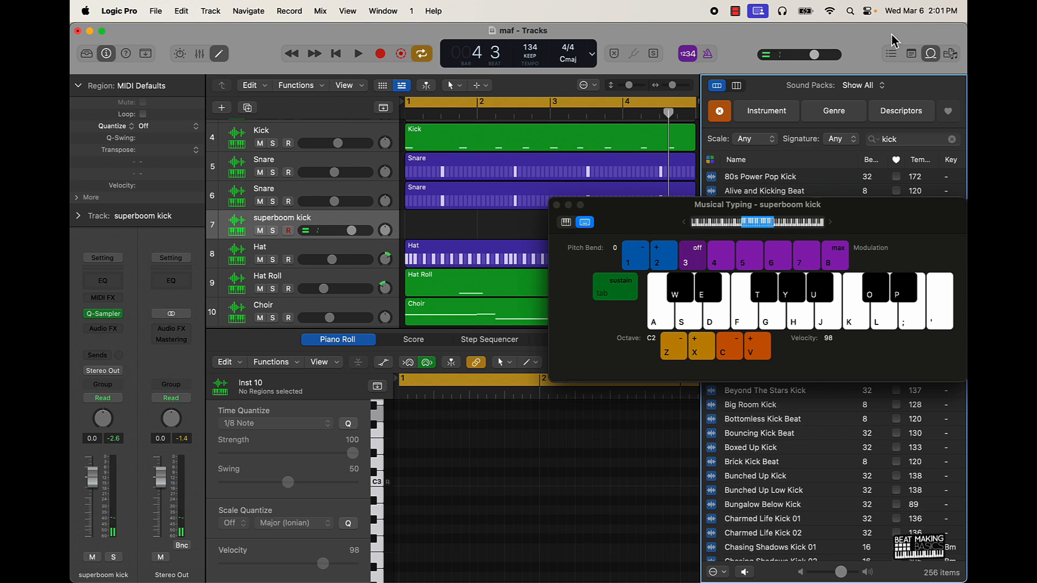
Put away the loop browser and Musical Typing, and move the superboom kick track directly below the Kick track
{"action": "left_click", "coordinate": [930, 54]}
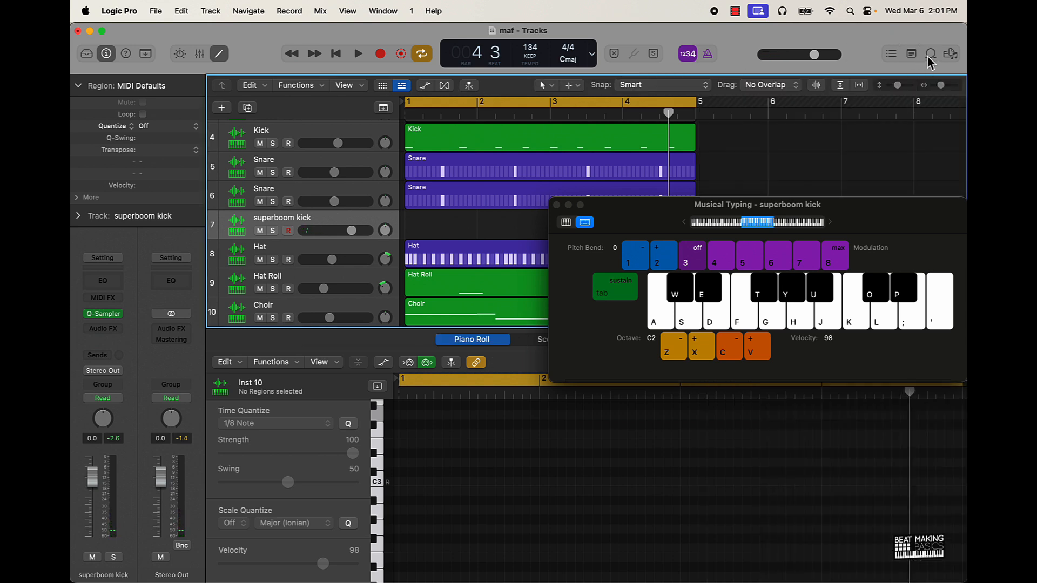
{"action": "left_click", "coordinate": [556, 205]}
{"action": "left_click_drag", "start_coordinate": [336, 224], "coordinate": [433, 155]}
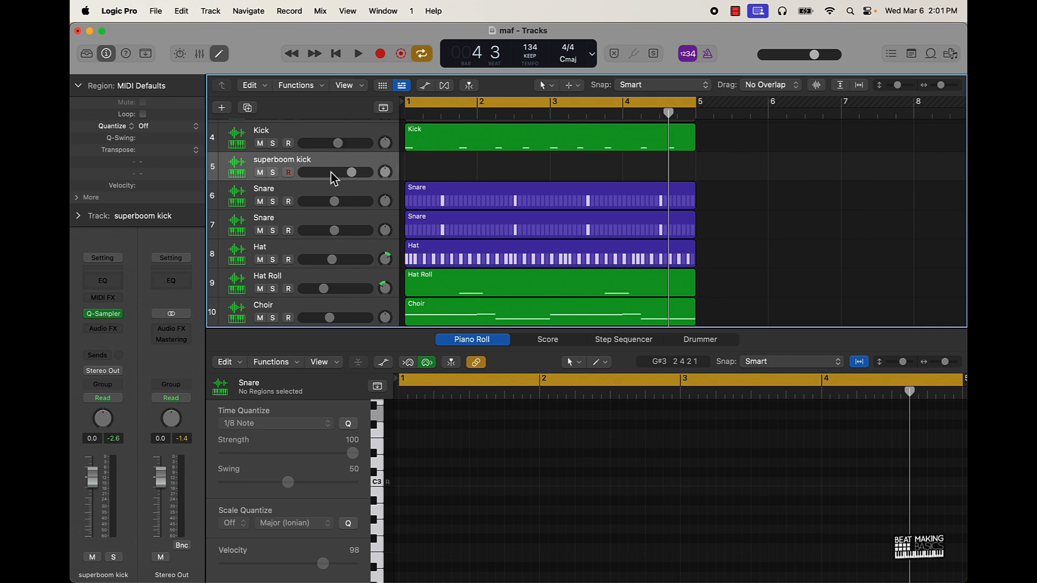
Play the beat and raise both Snare tracks slightly, setting the duplicated Snare's volume to -4.4 dB
{"action": "left_click", "coordinate": [288, 215]}
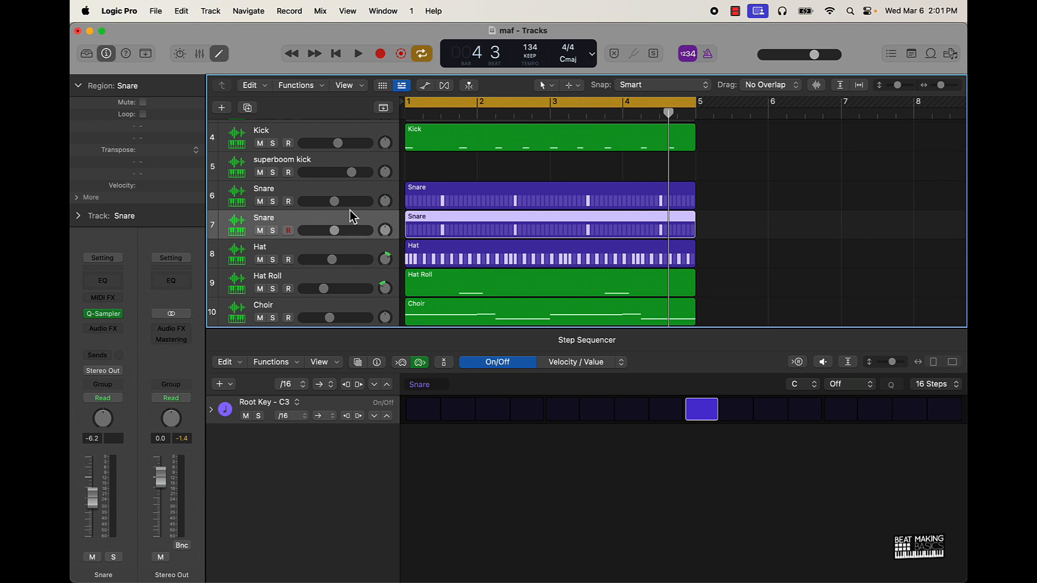
{"action": "key", "text": "space"}
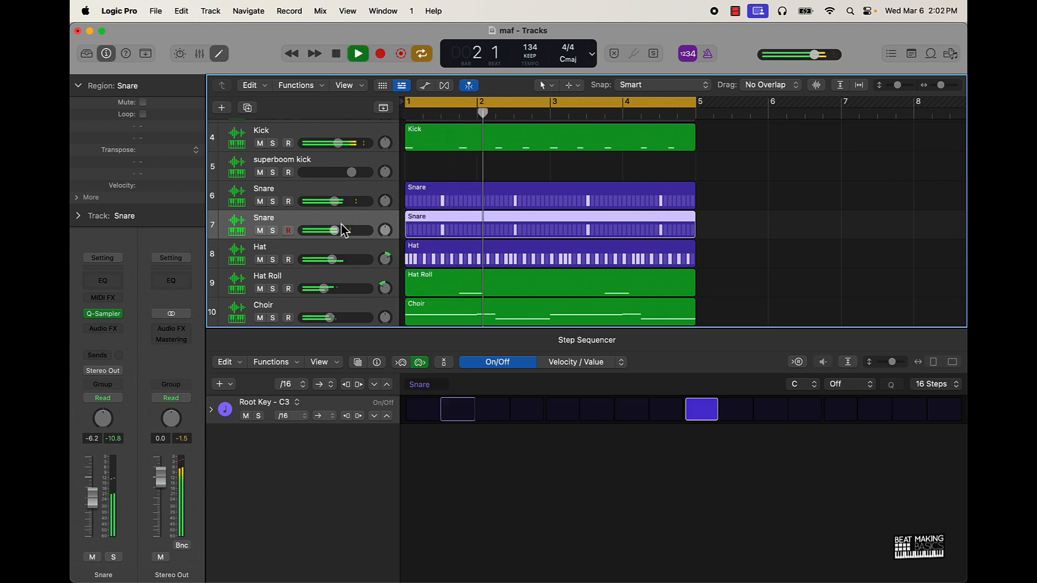
{"action": "left_click_drag", "start_coordinate": [343, 230], "coordinate": [348, 230]}
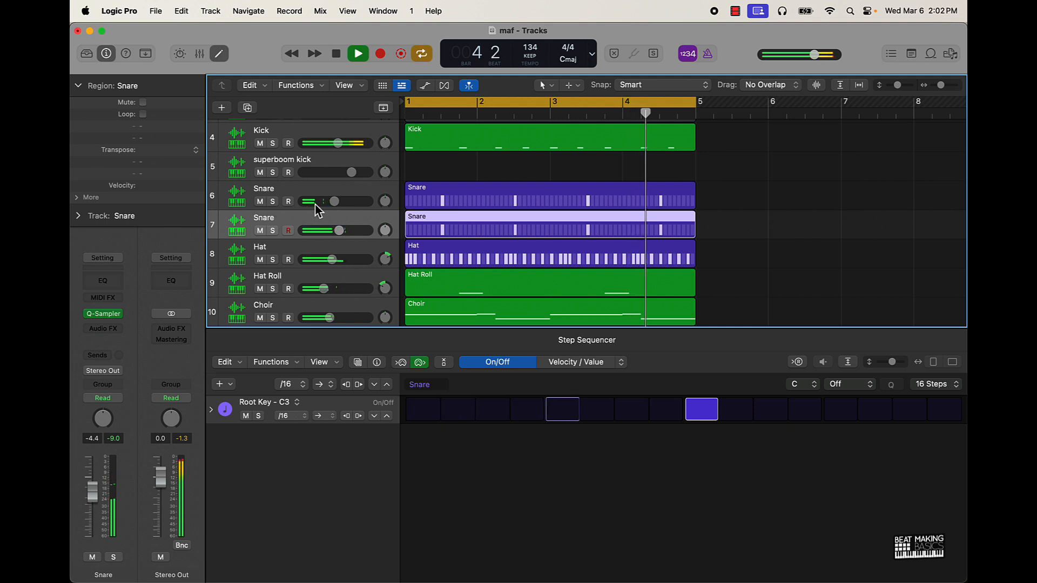
{"action": "left_click_drag", "start_coordinate": [334, 202], "coordinate": [339, 204]}
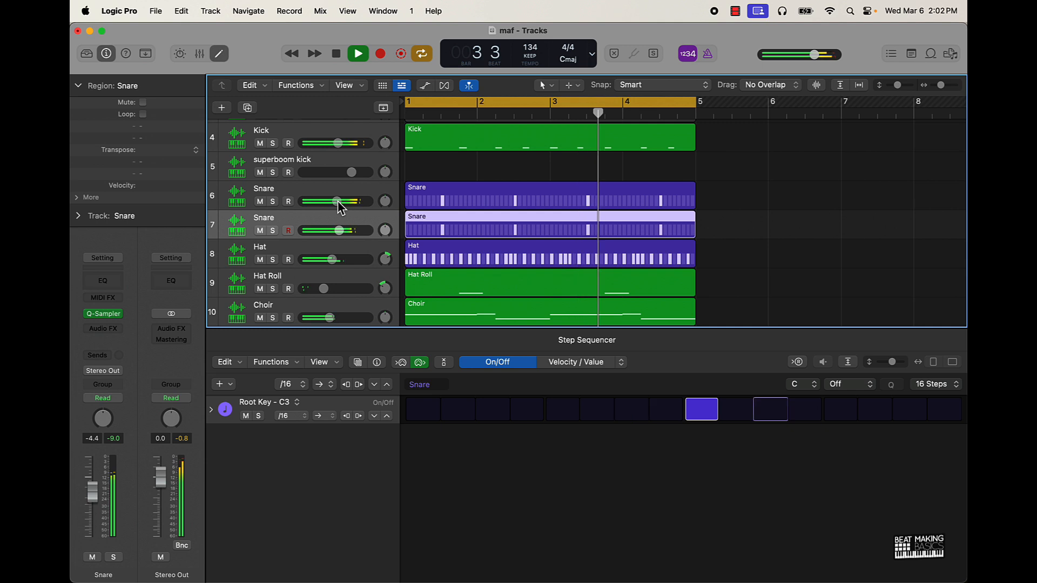
{"action": "key", "text": "space"}
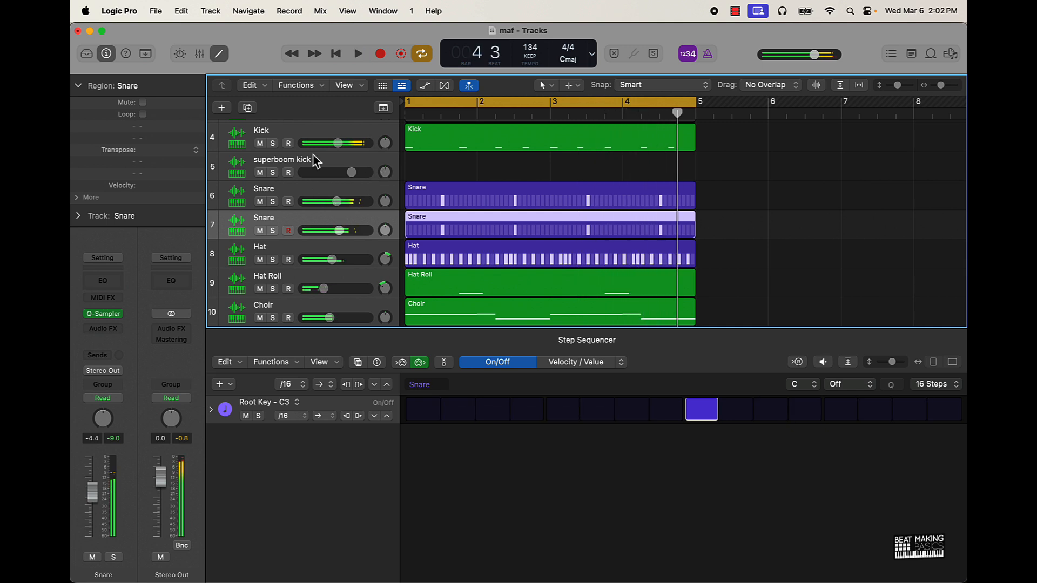
Copy the Kick region onto the superboom kick track and lower that track's volume while the beat plays
{"action": "left_click", "coordinate": [438, 164]}
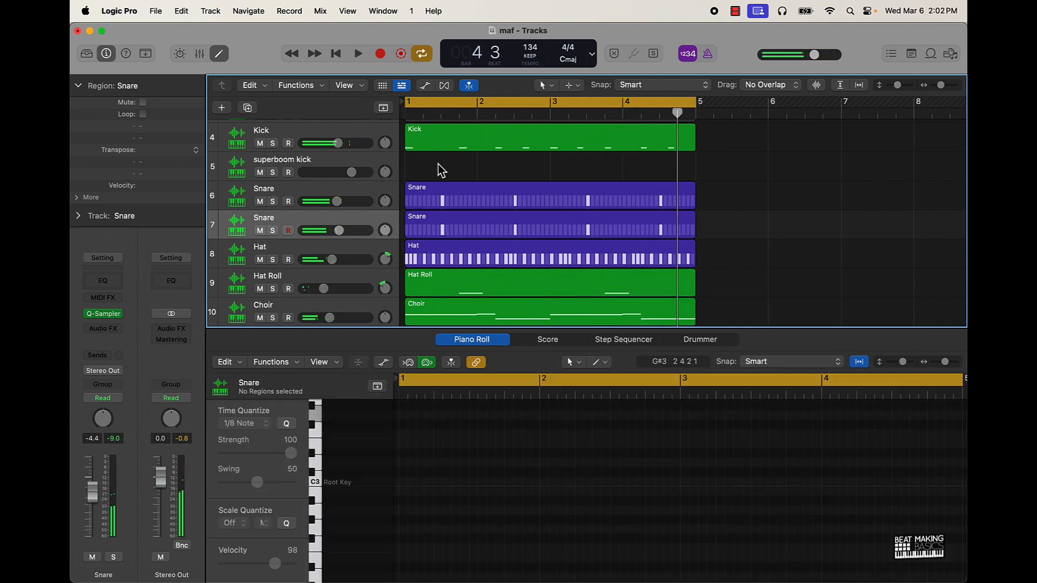
{"action": "left_click", "coordinate": [476, 147]}
{"action": "left_click_drag", "start_coordinate": [476, 147], "coordinate": [482, 169], "text": "alt"}
{"action": "key", "text": "space"}
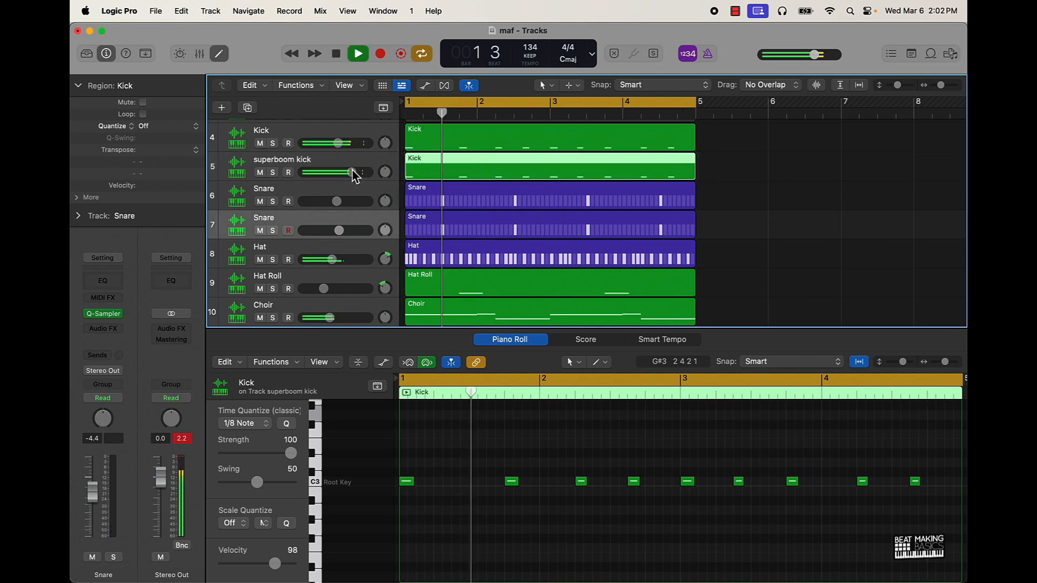
{"action": "mouse_move", "coordinate": [351, 172]}
{"action": "left_mouse_down"}
{"action": "mouse_move", "coordinate": [320, 172]}
{"action": "mouse_move", "coordinate": [343, 142]}
{"action": "mouse_move", "coordinate": [341, 168]}
{"action": "left_mouse_up"}
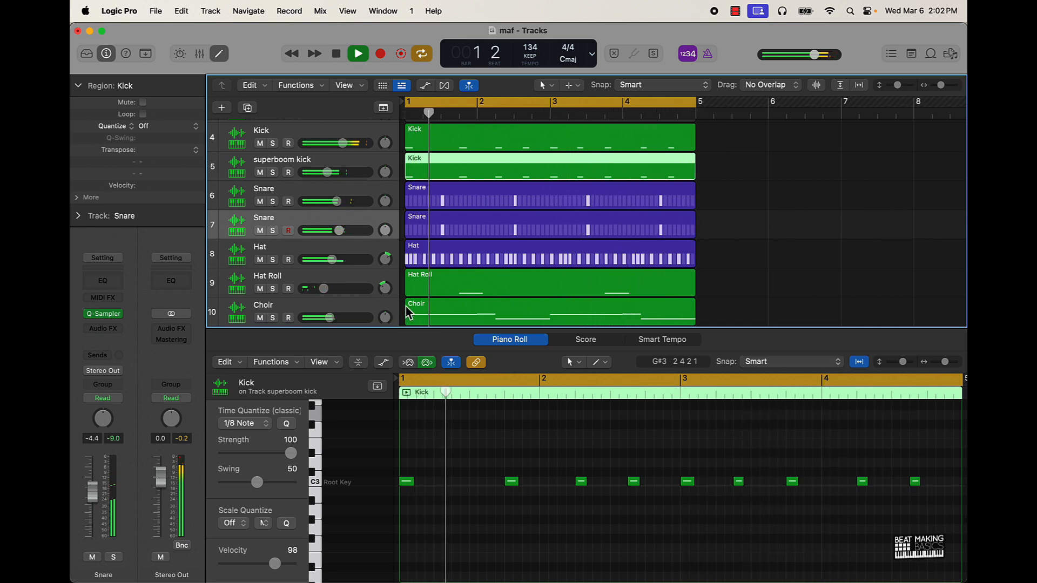
{"action": "key", "text": "space"}
Add an extra C3 note in the last beat of bar 4 to both Kick regions and play the beat
{"action": "left_click", "coordinate": [916, 482]}
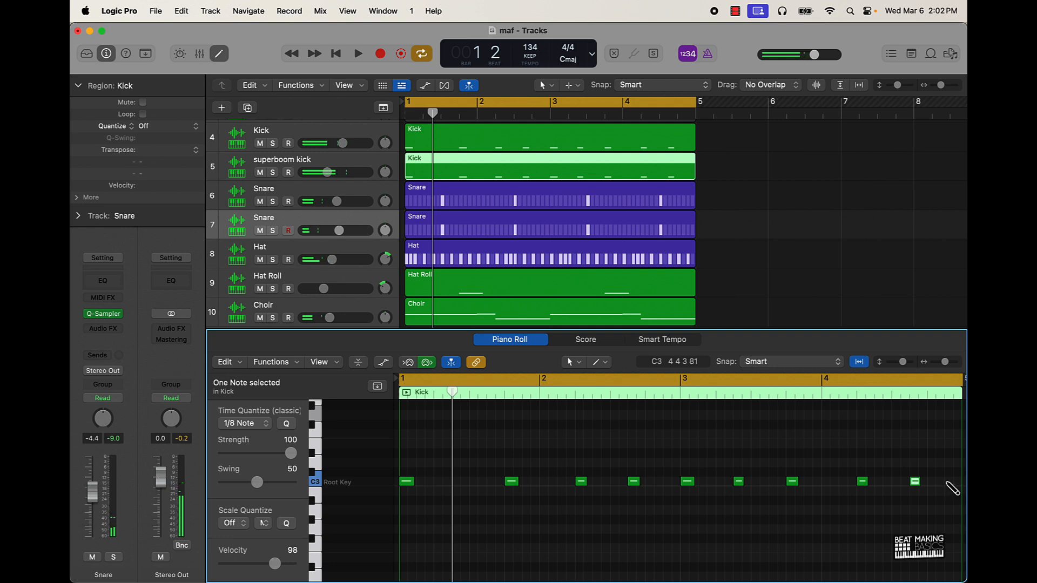
{"action": "left_click", "coordinate": [948, 483], "text": "super"}
{"action": "scroll", "coordinate": [903, 498], "scroll_direction": "right", "scroll_amount": 2}
{"action": "left_click", "coordinate": [656, 146]}
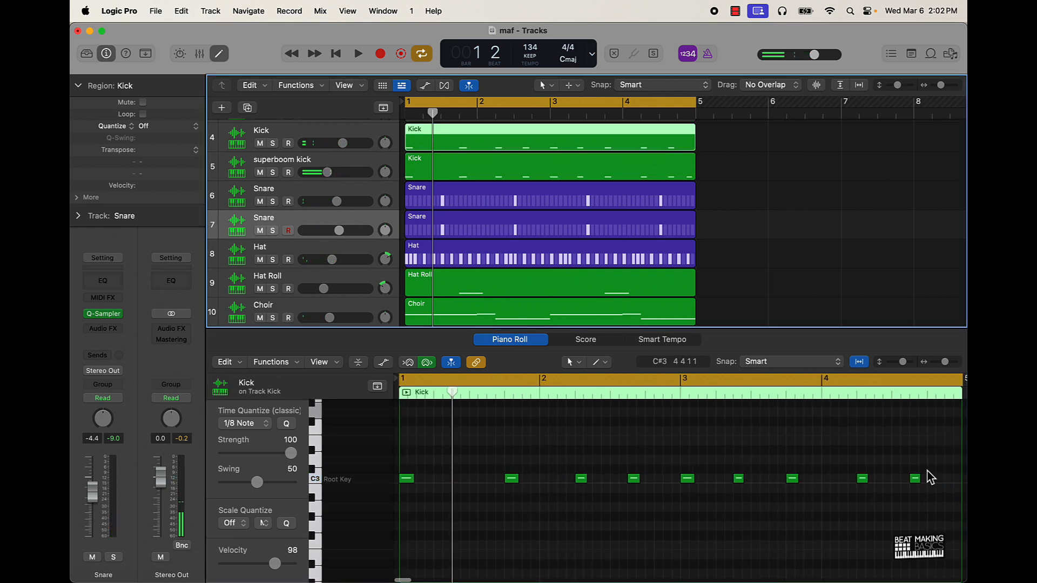
{"action": "left_click", "coordinate": [916, 479]}
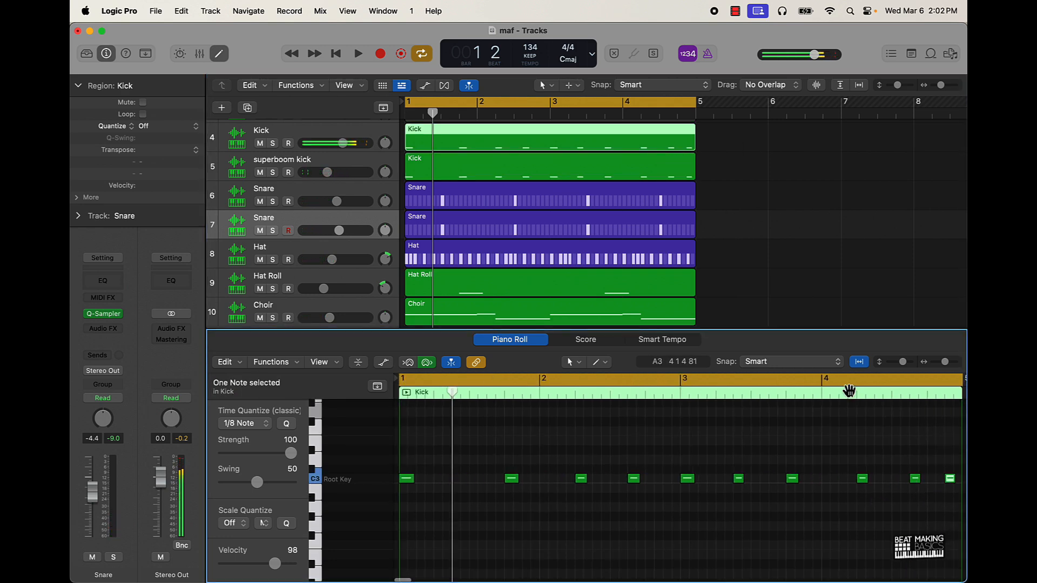
{"action": "key", "text": "space"}
{"action": "left_click", "coordinate": [723, 177]}
{"action": "key", "text": "space"}
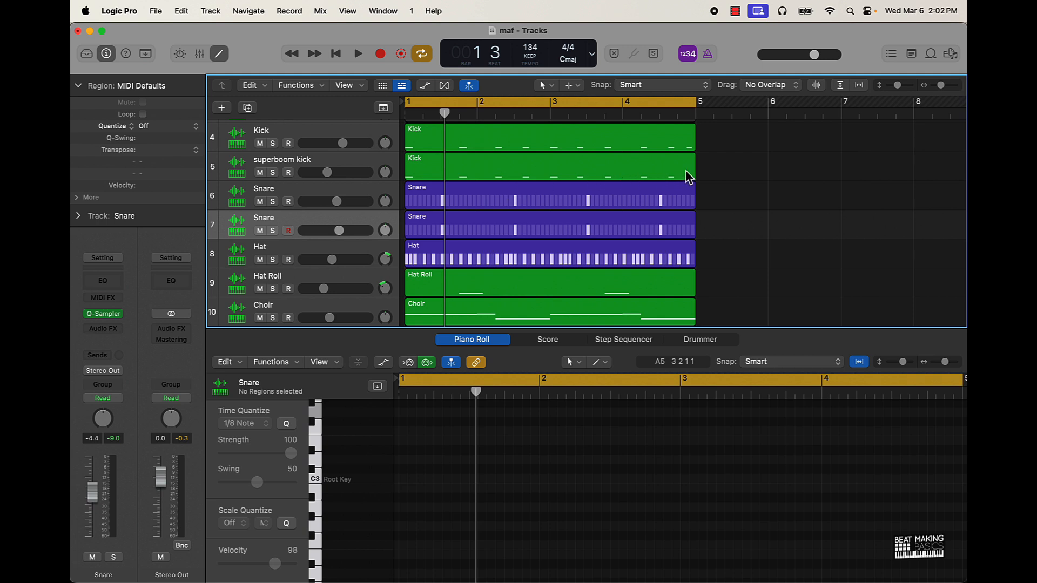
Bounce both Kick regions in place to a new track named Kick_bip, leaving the source regions
{"action": "left_click_drag", "start_coordinate": [730, 141], "coordinate": [651, 168]}
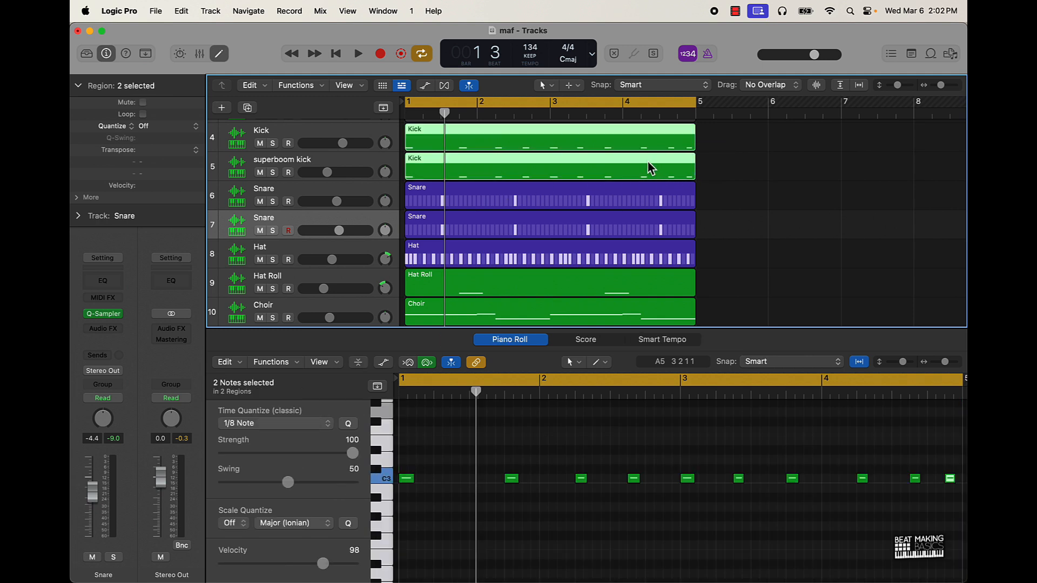
{"action": "right_click", "coordinate": [650, 168]}
{"action": "left_click", "coordinate": [680, 166]}
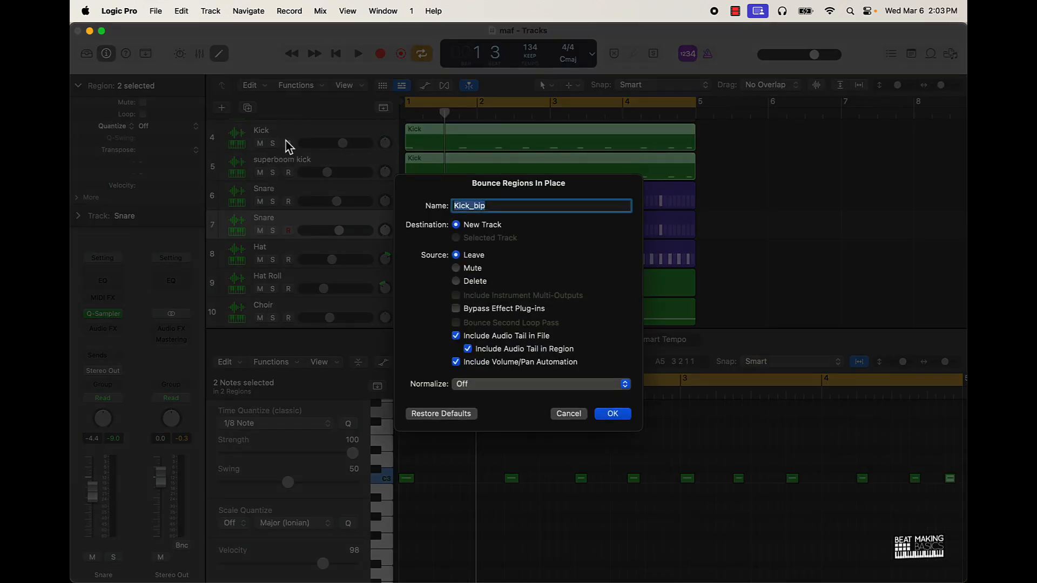
{"action": "left_click", "coordinate": [613, 414]}
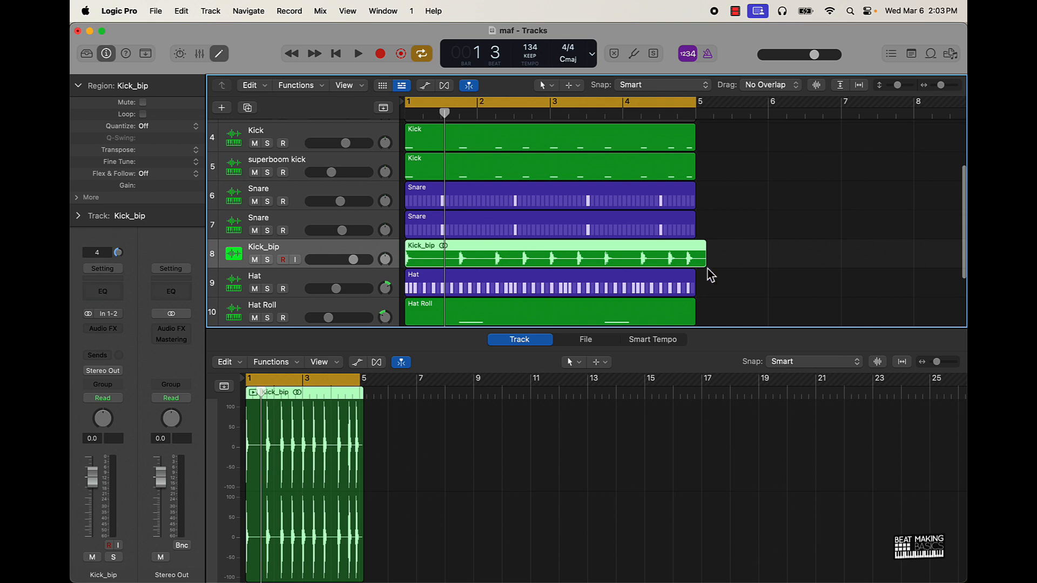
Trim the end of the Kick_bip region to bar 5 and advance the playhead to bar 2
{"action": "left_click_drag", "start_coordinate": [699, 262], "coordinate": [695, 265]}
{"action": "key", "text": "period"}
{"action": "key", "text": "period"}
{"action": "key", "text": "period"}
{"action": "key", "text": "period"}
{"action": "key", "text": "period"}
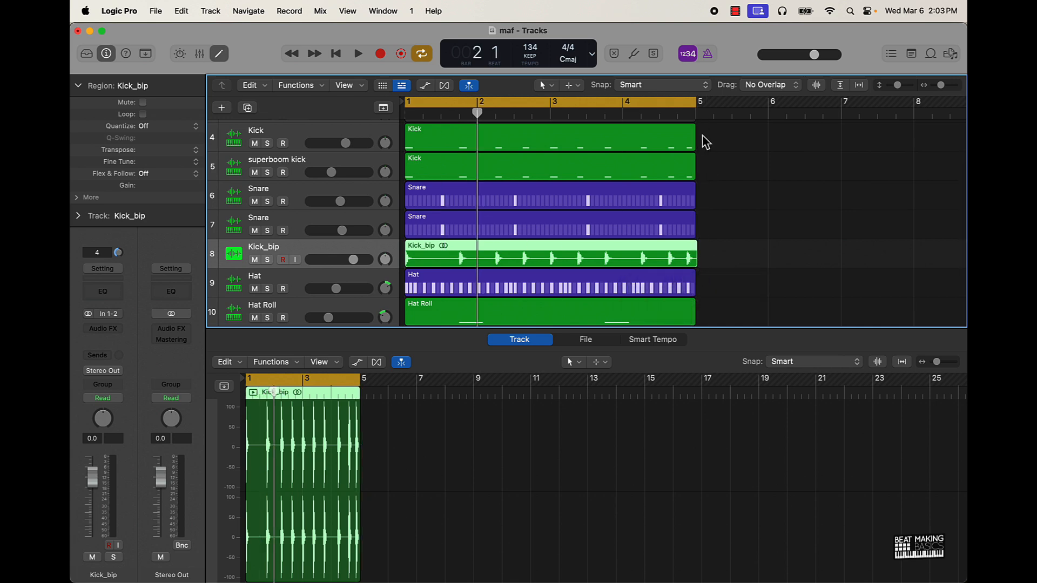
Split the Kick_bip region at bar 5, delete the leftover tail, and mute the Kick and superboom kick tracks
{"action": "key", "text": "comma"}
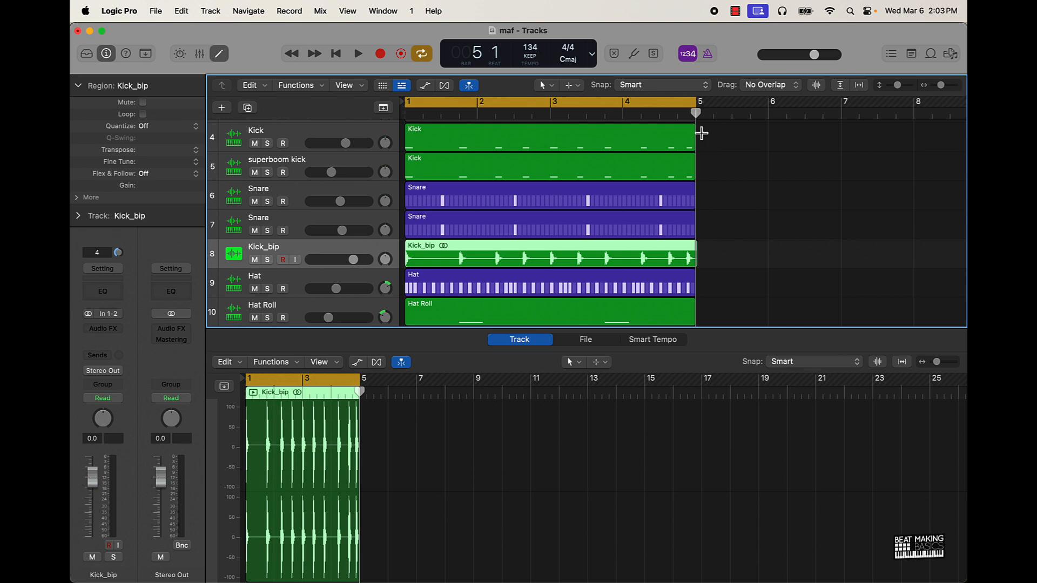
{"action": "key", "text": "super+t"}
{"action": "key", "text": "Delete"}
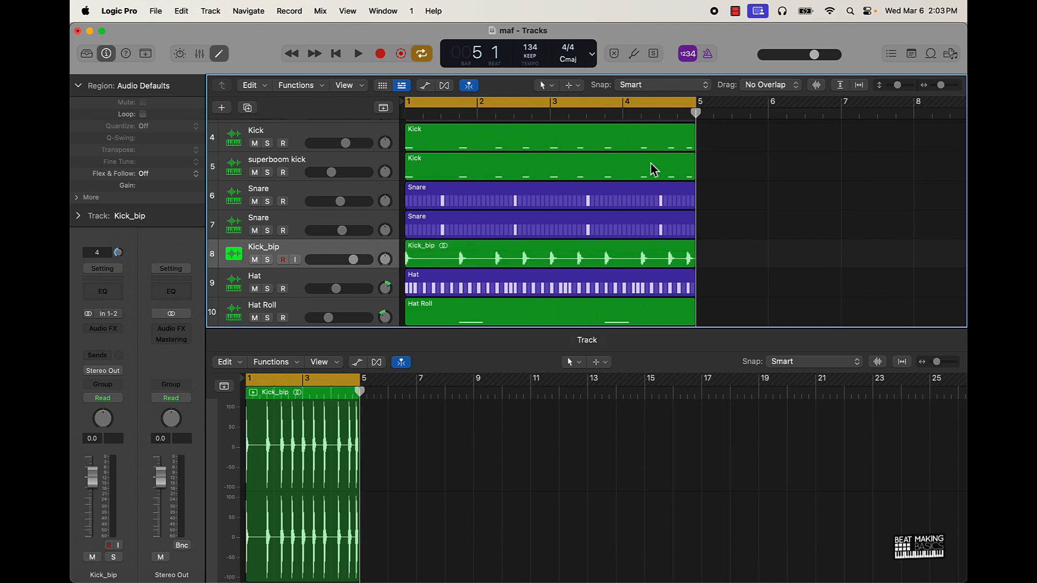
{"action": "left_click_drag", "start_coordinate": [254, 143], "coordinate": [256, 170]}
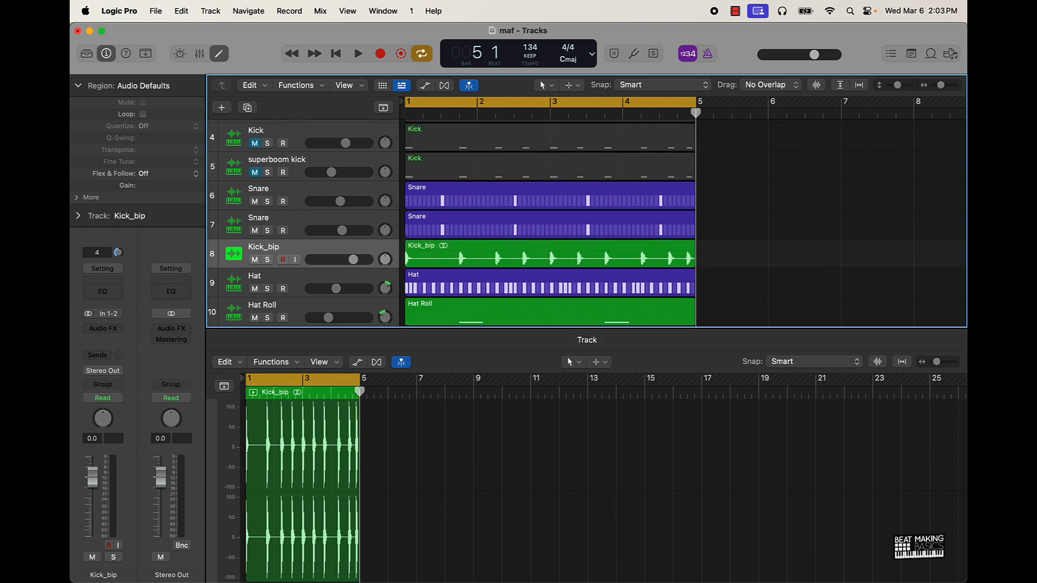
Bounce both Snare regions in place to a new track named Snare_bip, leaving the source regions
{"action": "left_click_drag", "start_coordinate": [746, 207], "coordinate": [637, 227]}
{"action": "right_click", "coordinate": [637, 223]}
{"action": "left_click", "coordinate": [673, 236]}
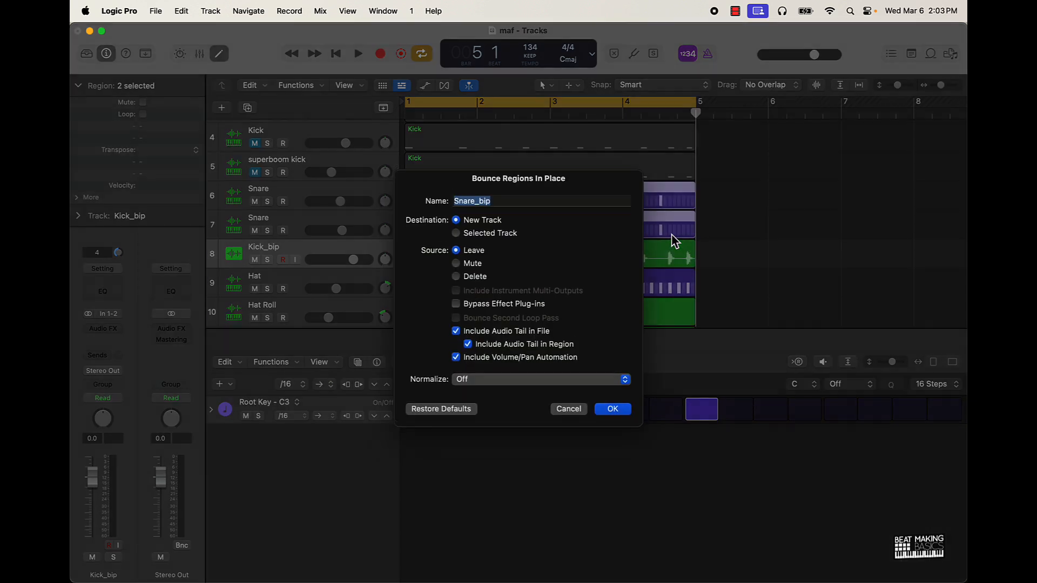
{"action": "left_click", "coordinate": [614, 410]}
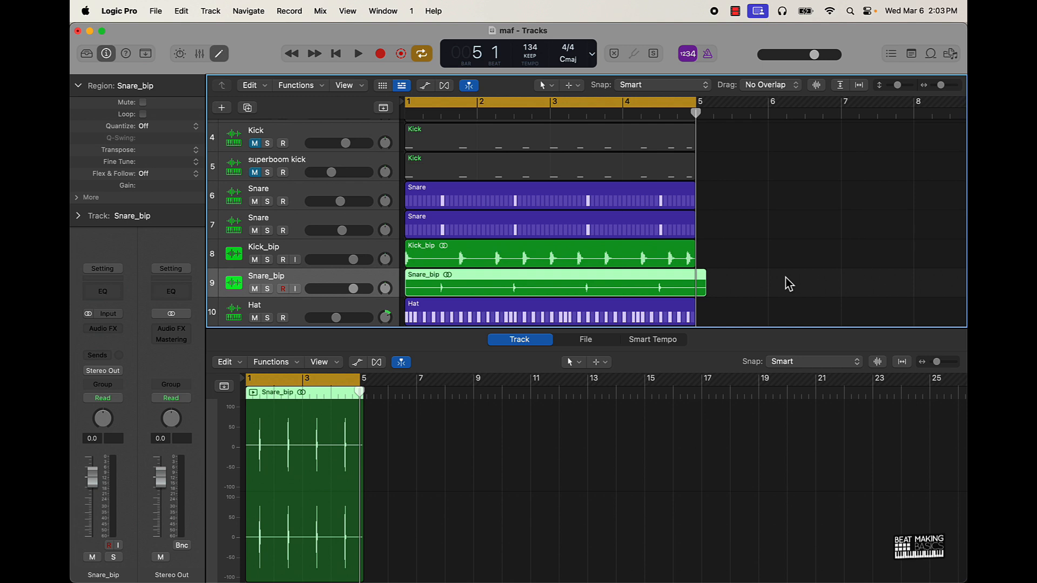
Split the Snare_bip region at bar 5, delete the tail, and mute both original Snare tracks
{"action": "key", "text": "super+t"}
{"action": "key", "text": "Delete"}
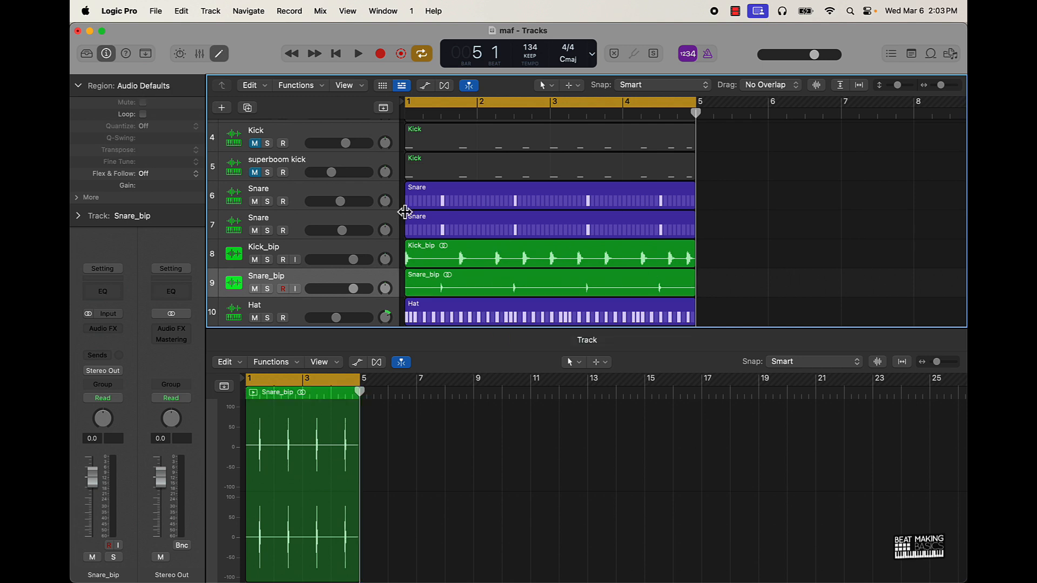
{"action": "left_click_drag", "start_coordinate": [257, 204], "coordinate": [255, 232]}
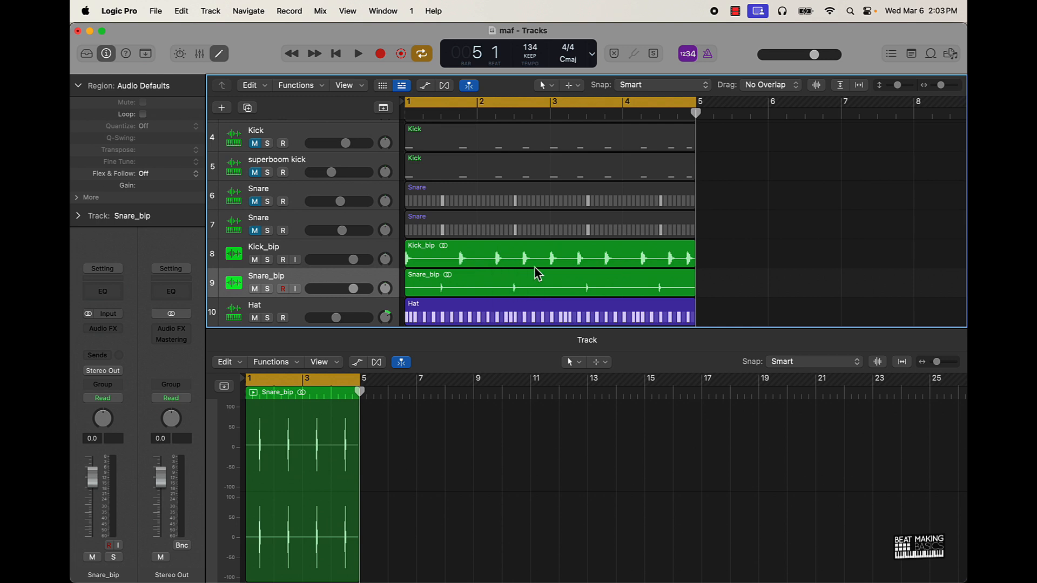
Play the beat with the bounced kick and snare, and select the Hat track
{"action": "key", "text": "space"}
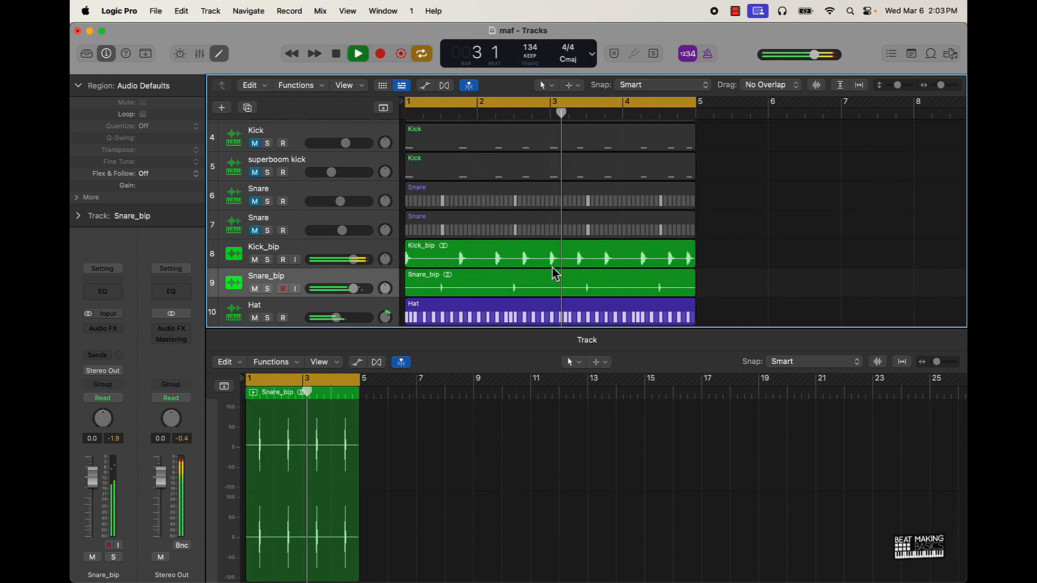
{"action": "scroll", "coordinate": [425, 209], "scroll_direction": "down", "scroll_amount": 2}
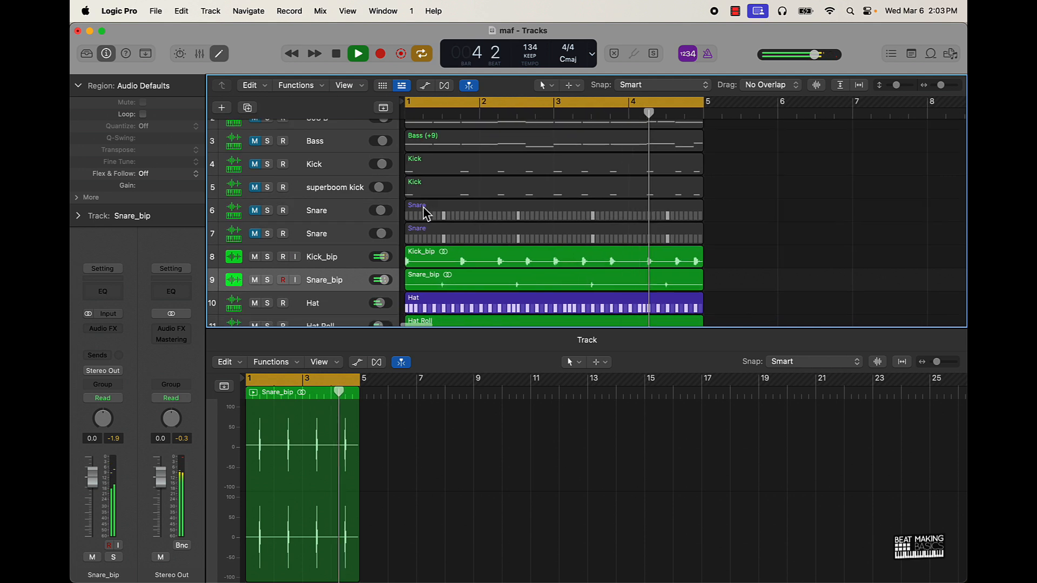
{"action": "key", "text": "space"}
{"action": "scroll", "coordinate": [395, 233], "scroll_direction": "down", "scroll_amount": 3}
{"action": "left_click", "coordinate": [326, 240]}
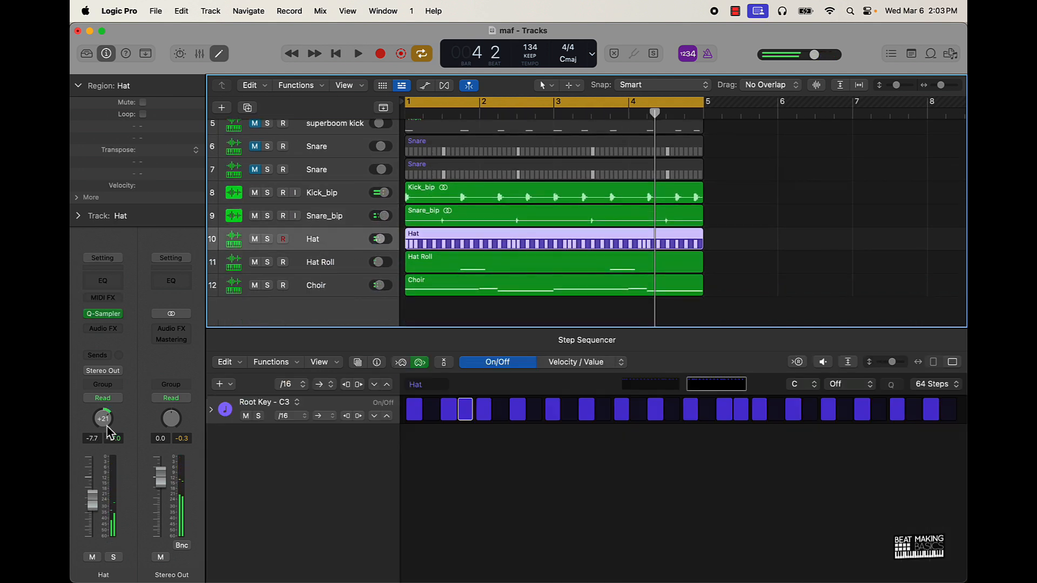
{"action": "key", "text": "space"}
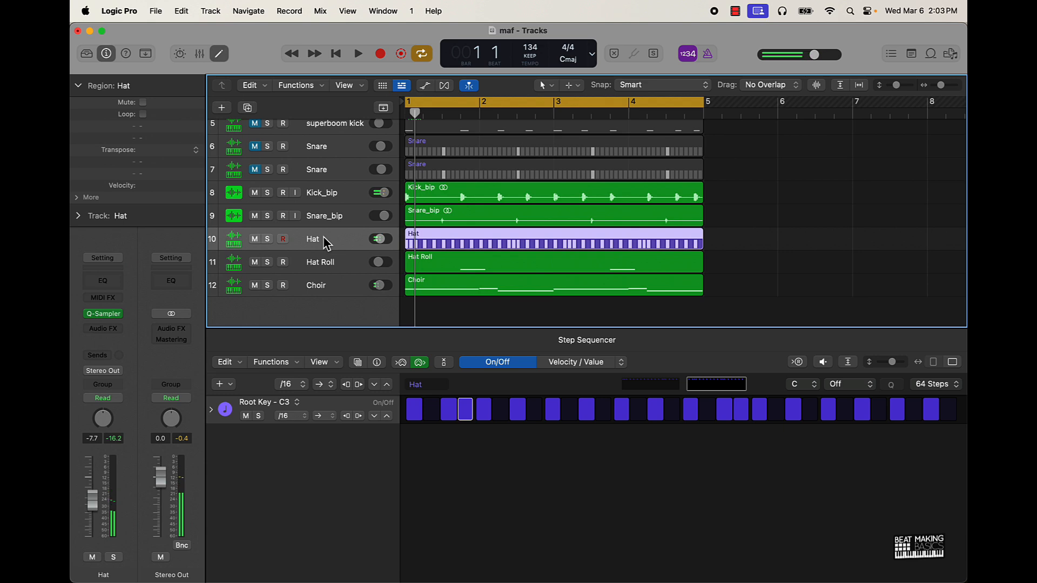
{"action": "left_click", "coordinate": [120, 315]}
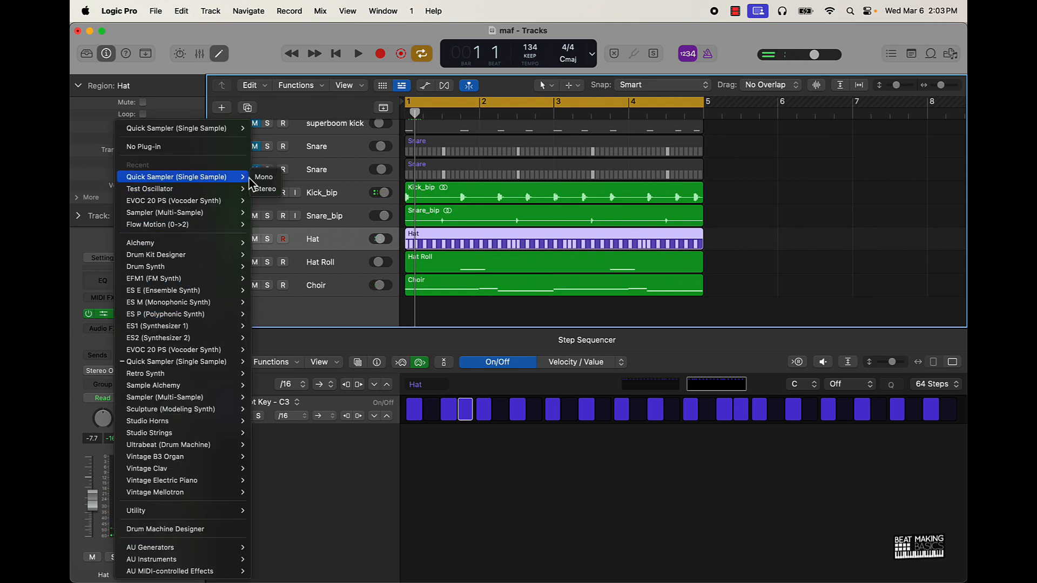
{"action": "mouse_move", "coordinate": [244, 128]}
{"action": "left_click", "coordinate": [281, 133]}
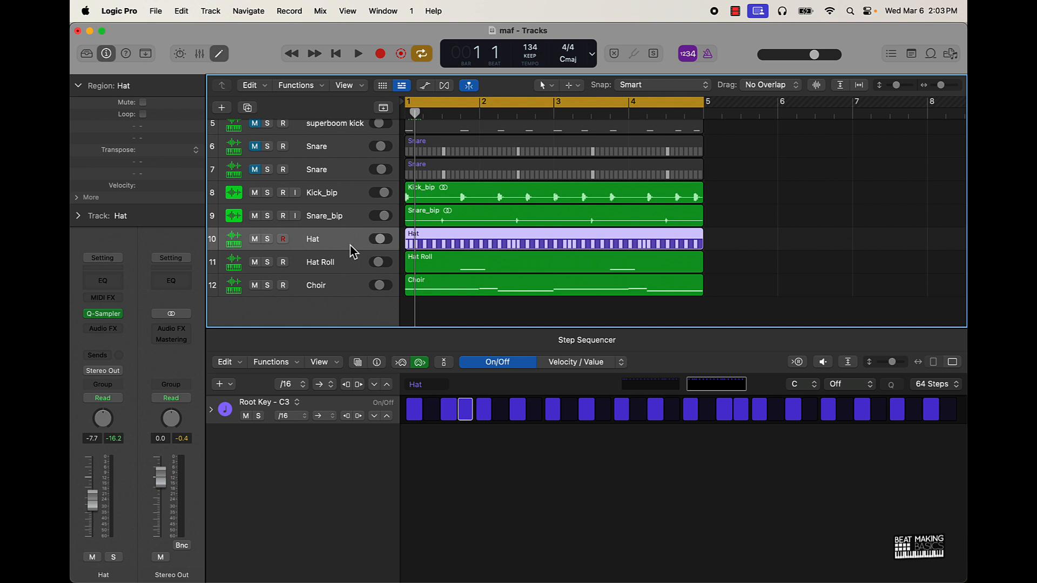
Duplicate the Hat track and copy the Hat region onto the new track
{"action": "key", "text": "super+d"}
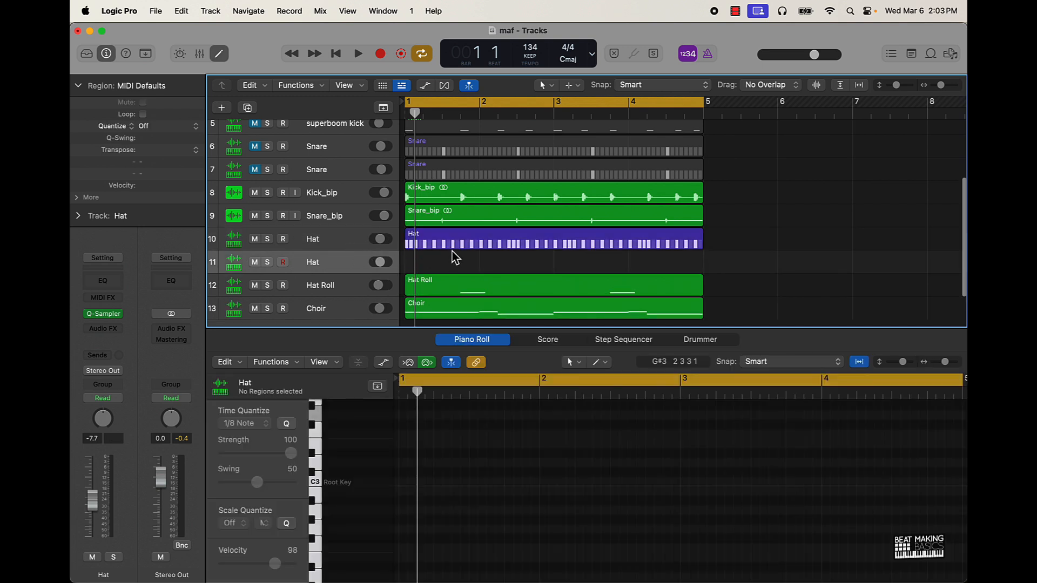
{"action": "left_click_drag", "start_coordinate": [452, 245], "coordinate": [454, 264]}
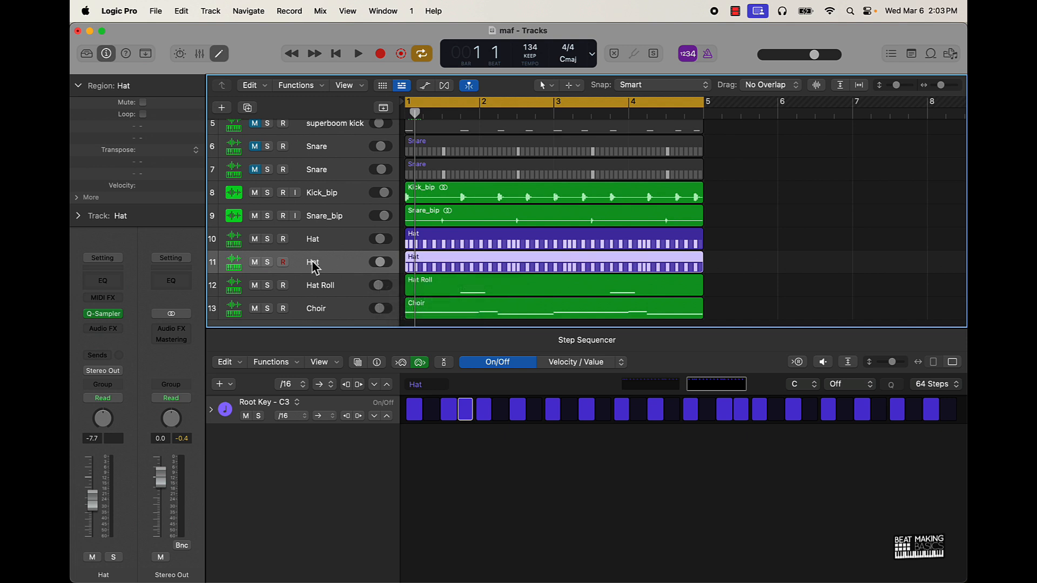
Load the **808Mafia - Hat 01 preset into the duplicate Hat track's Quick Sampler
{"action": "left_click", "coordinate": [312, 243]}
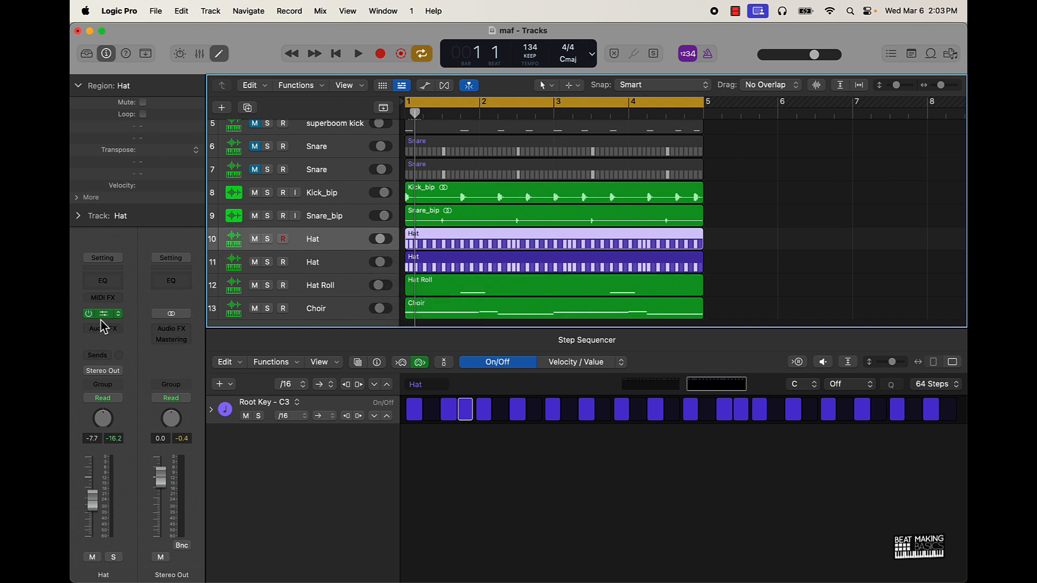
{"action": "left_click", "coordinate": [107, 316]}
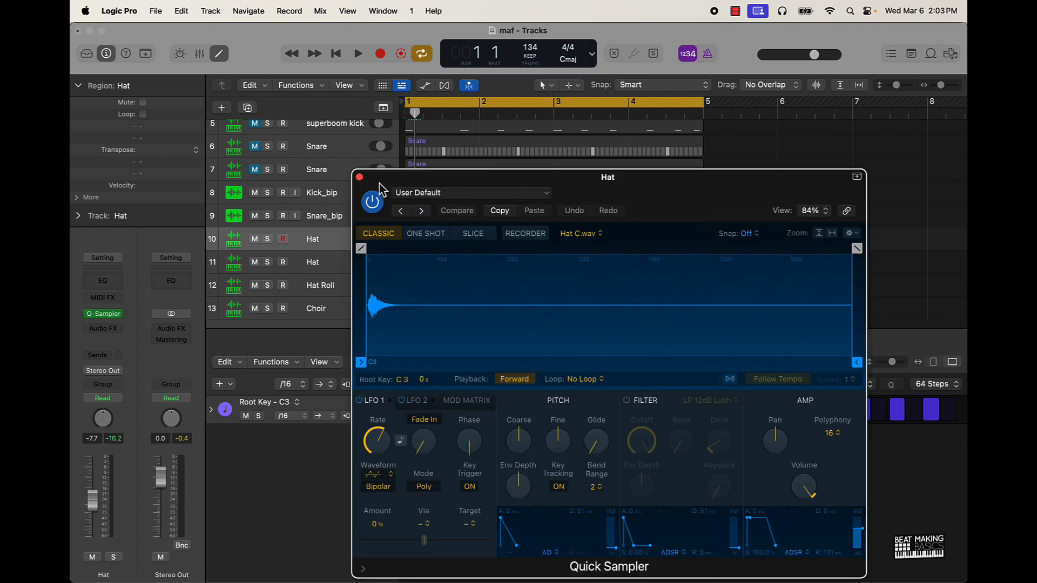
{"action": "left_click", "coordinate": [359, 178]}
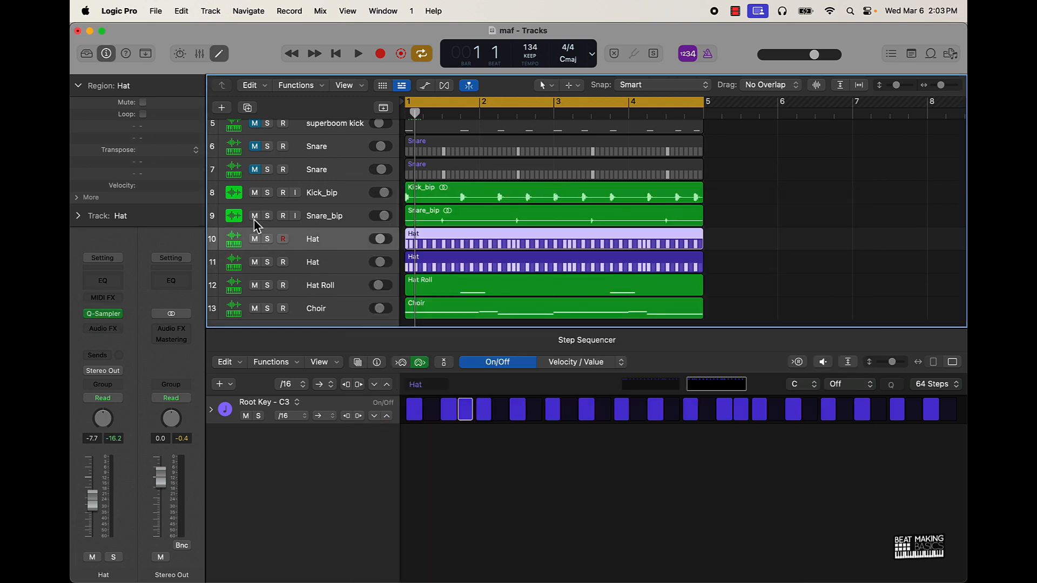
{"action": "left_click", "coordinate": [312, 267]}
{"action": "left_click", "coordinate": [102, 314]}
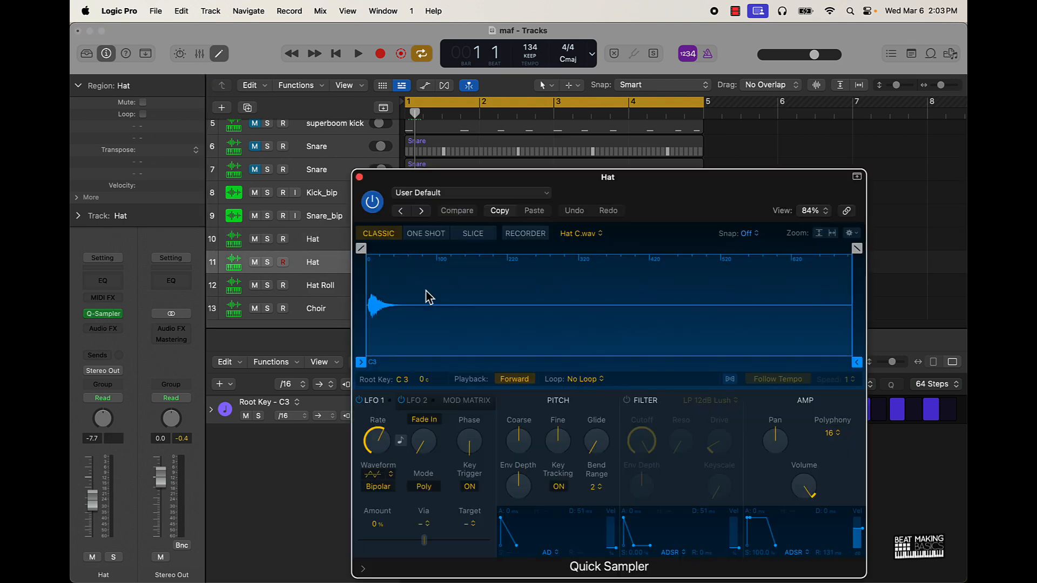
{"action": "left_click", "coordinate": [422, 211]}
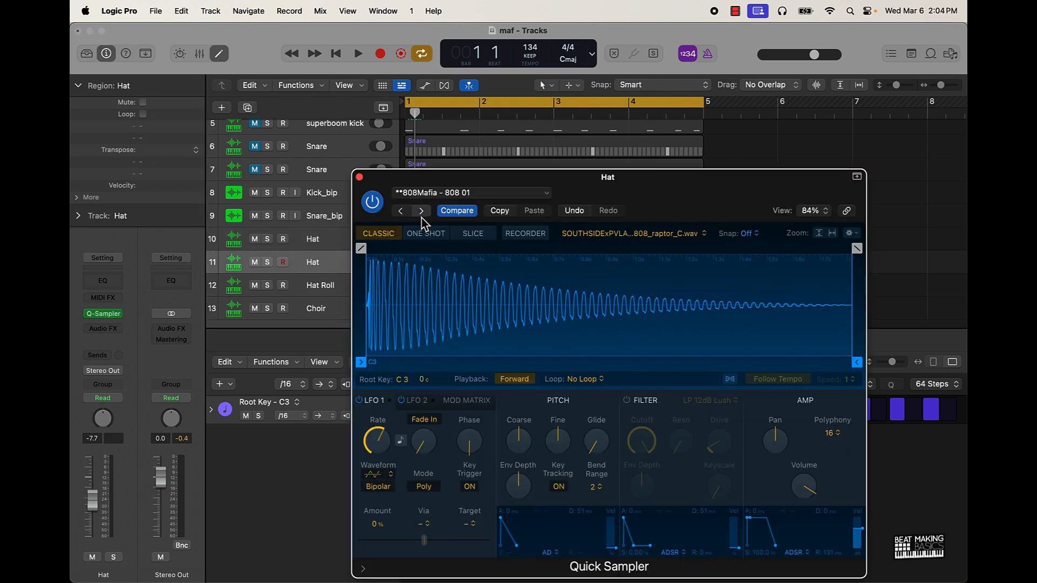
{"action": "left_click", "coordinate": [421, 211]}
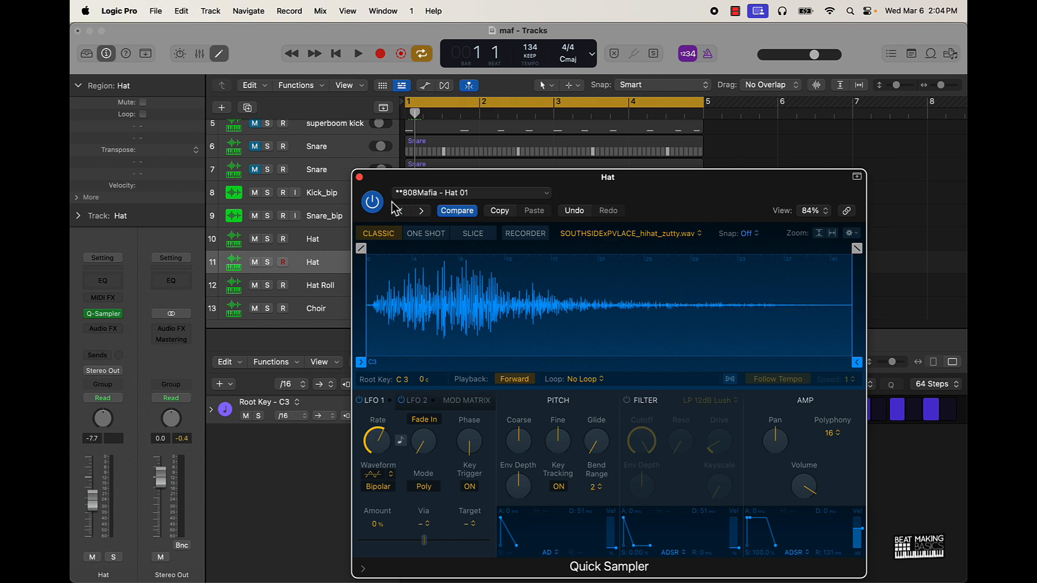
{"action": "left_click", "coordinate": [360, 177]}
Play the beat and raise the duplicate Hat track's volume to -4.0 dB
{"action": "key", "text": "space"}
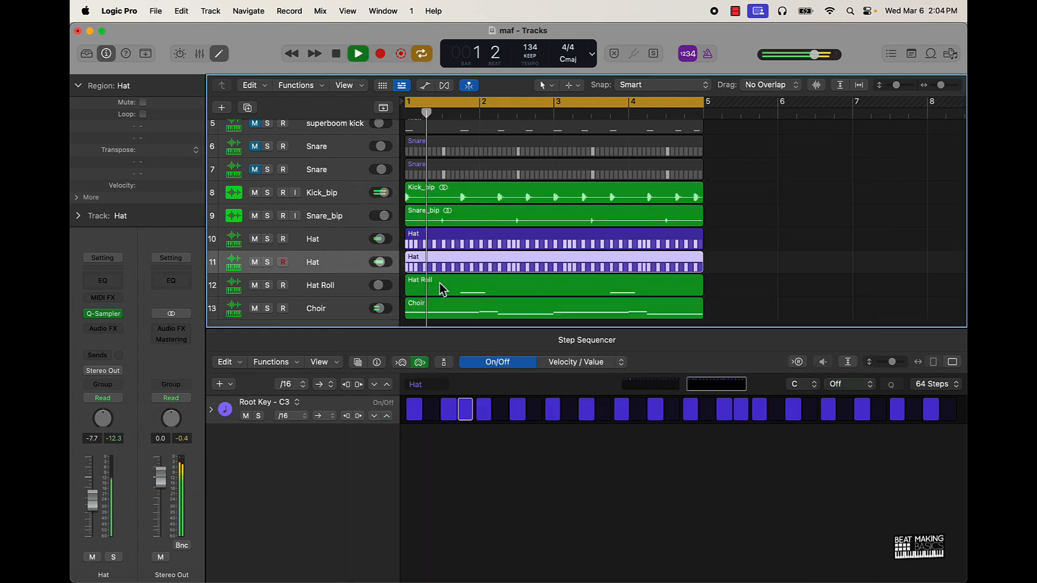
{"action": "left_click_drag", "start_coordinate": [380, 262], "coordinate": [397, 262]}
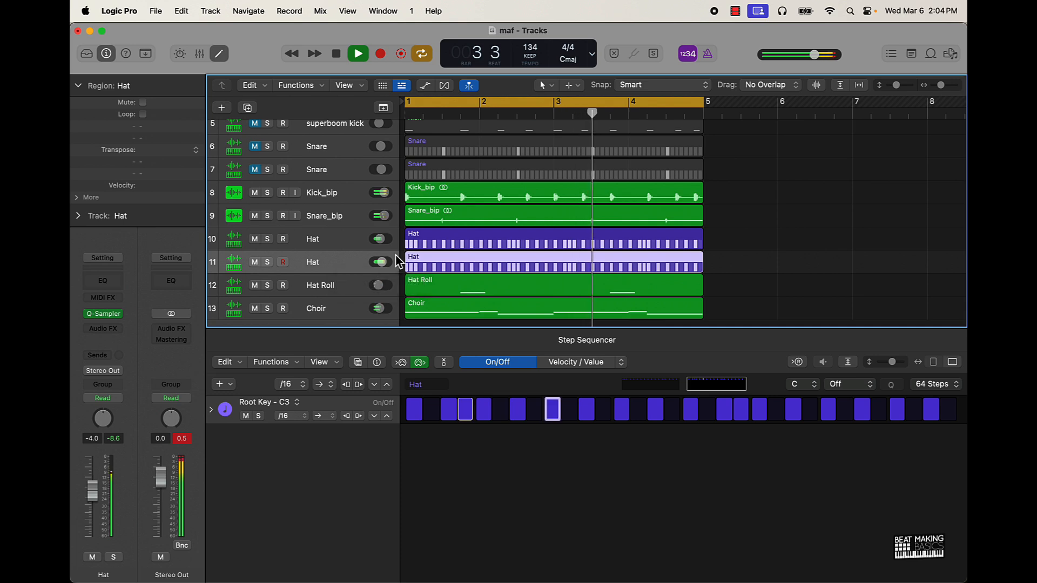
{"action": "key", "text": "space"}
Bounce both Hat regions in place to a new track named Hat_bip, leaving the source regions
{"action": "left_click_drag", "start_coordinate": [801, 248], "coordinate": [638, 264]}
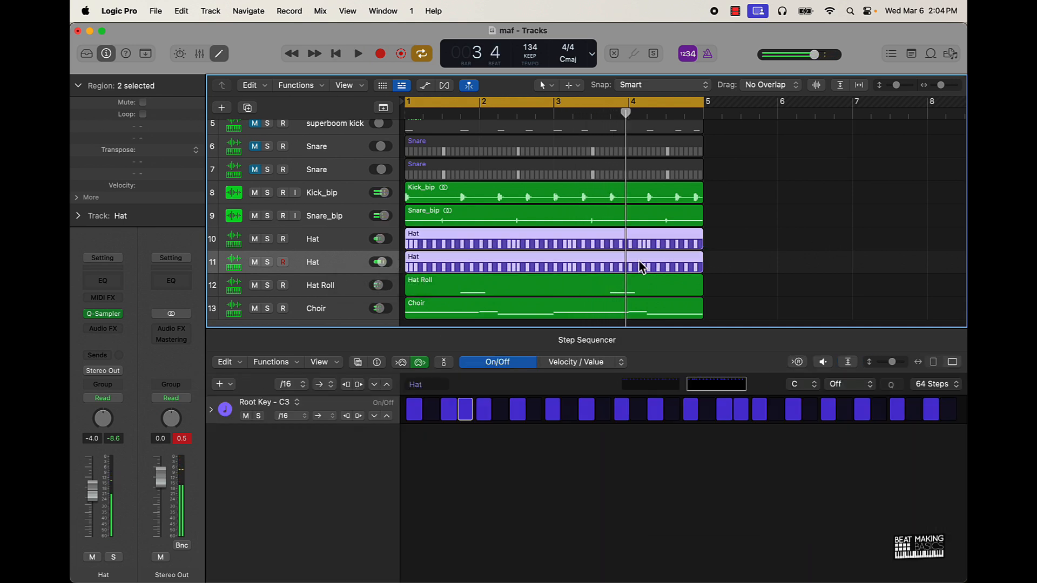
{"action": "right_click", "coordinate": [639, 260]}
{"action": "left_click", "coordinate": [669, 265]}
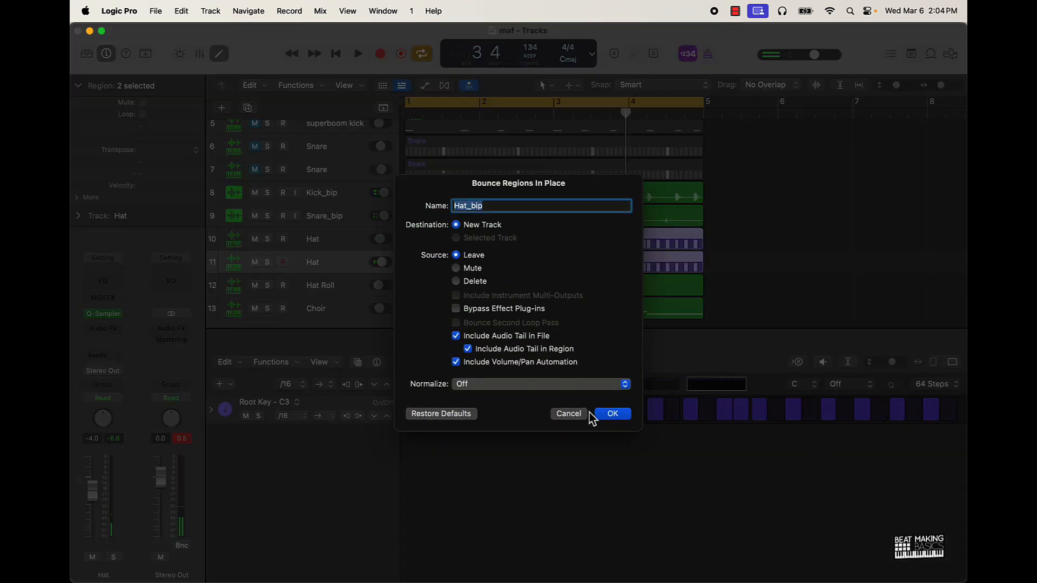
{"action": "left_click", "coordinate": [612, 416]}
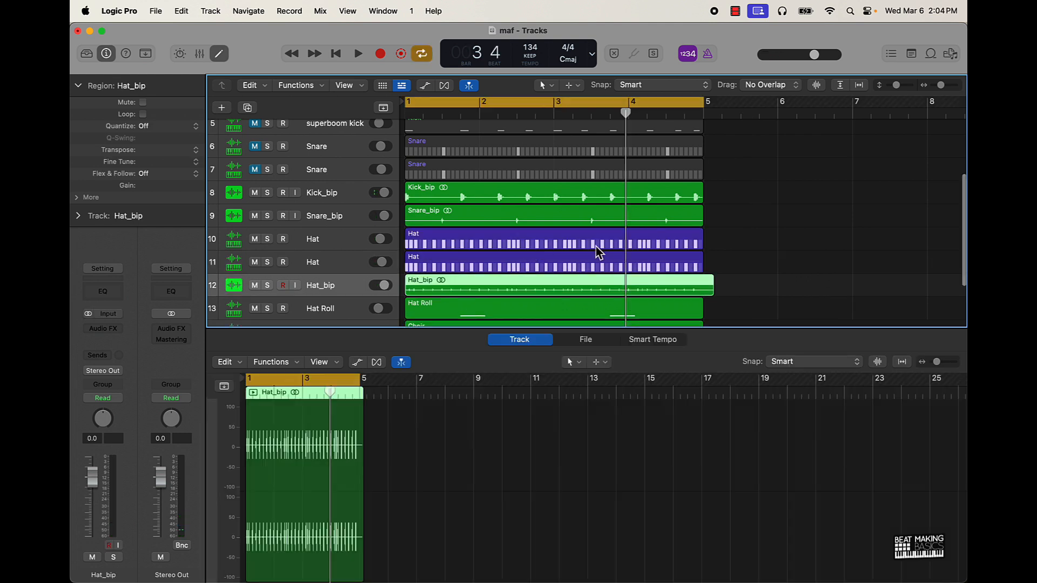
Split the Hat_bip region at bar 5 and delete the tail past the loop end
{"action": "key", "text": "period"}
{"action": "key", "text": "period"}
{"action": "key", "text": "period"}
{"action": "key", "text": "comma"}
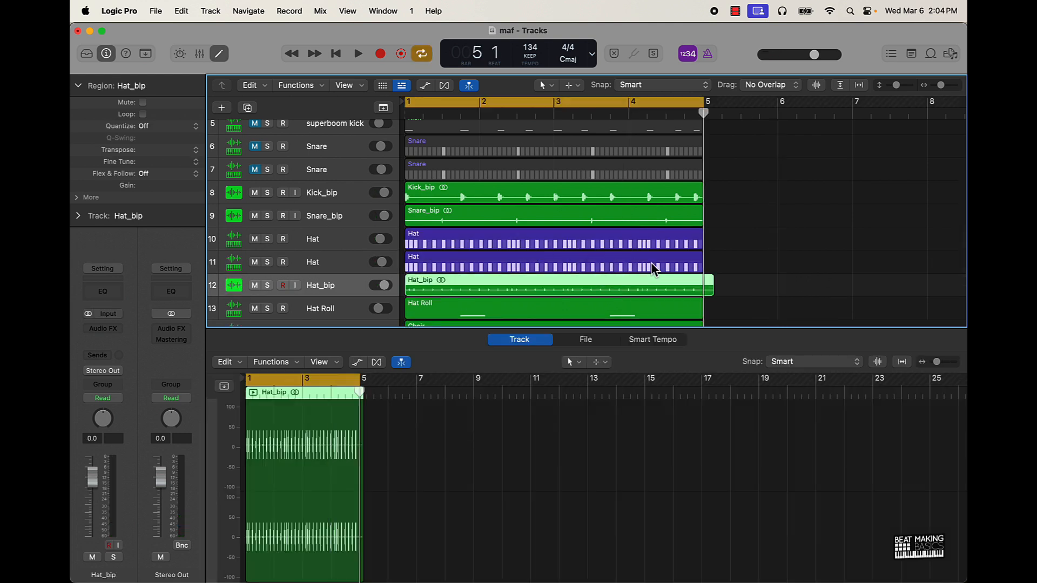
{"action": "key", "text": "super+t"}
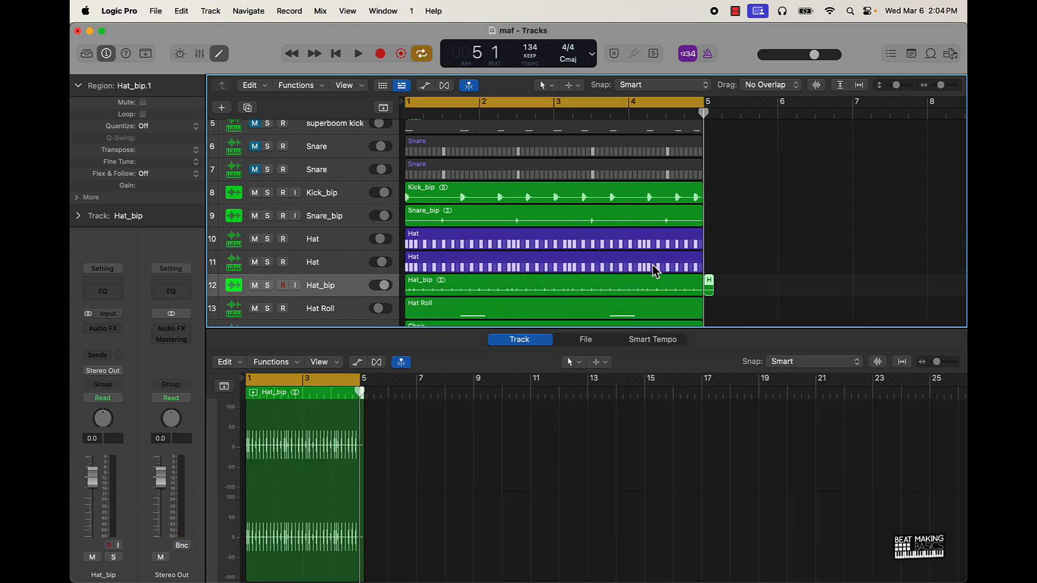
{"action": "key", "text": "Delete"}
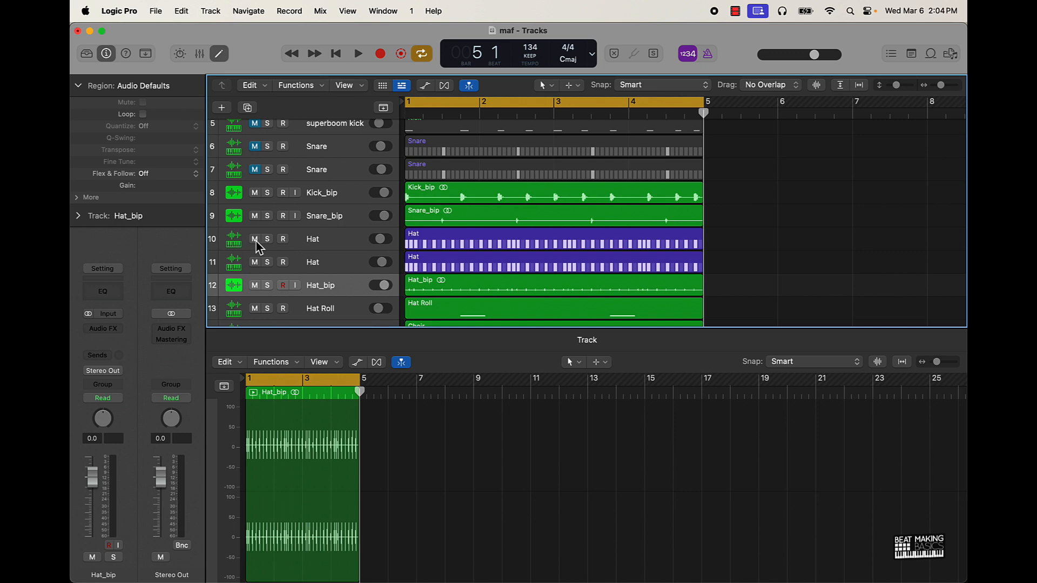
Bounce both Hat regions to a new track named Hat, muting the sources and excluding audio tail and volume/pan automation; mute the Hat_bip track
{"action": "left_click_drag", "start_coordinate": [256, 242], "coordinate": [256, 263]}
{"action": "left_click_drag", "start_coordinate": [751, 237], "coordinate": [671, 266]}
{"action": "right_click", "coordinate": [670, 265]}
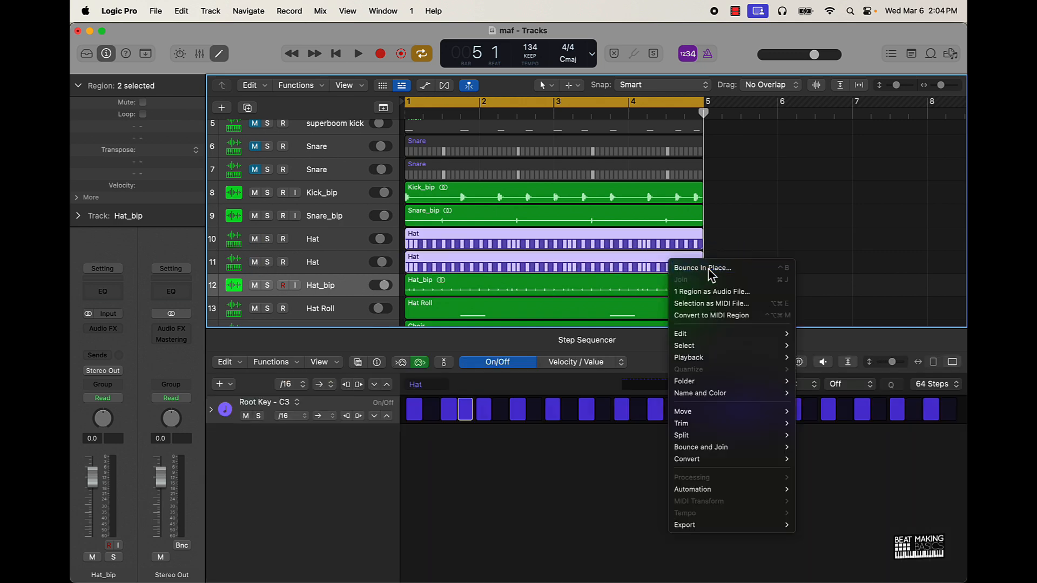
{"action": "left_click", "coordinate": [675, 267]}
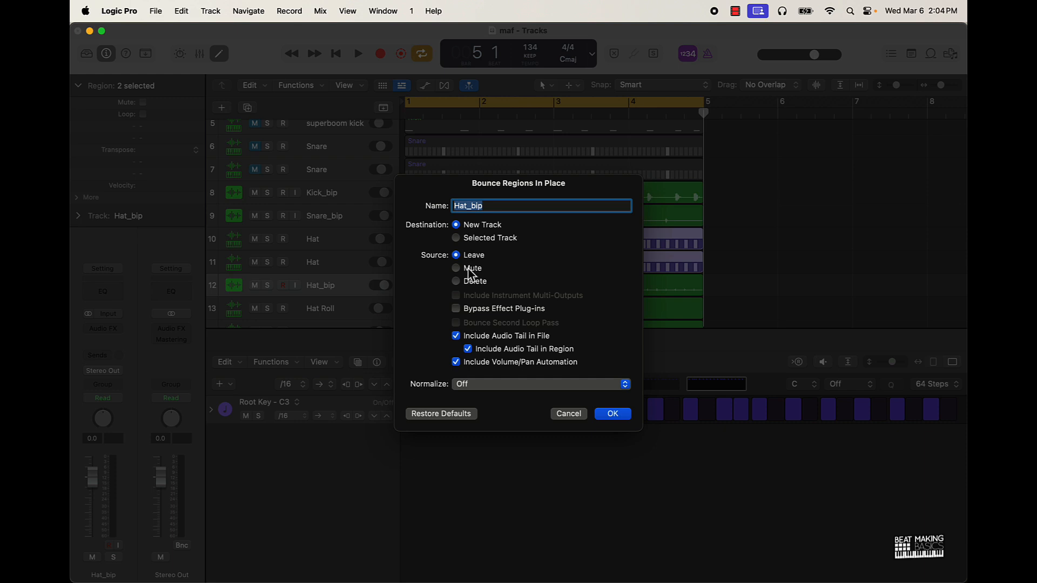
{"action": "left_click", "coordinate": [455, 336]}
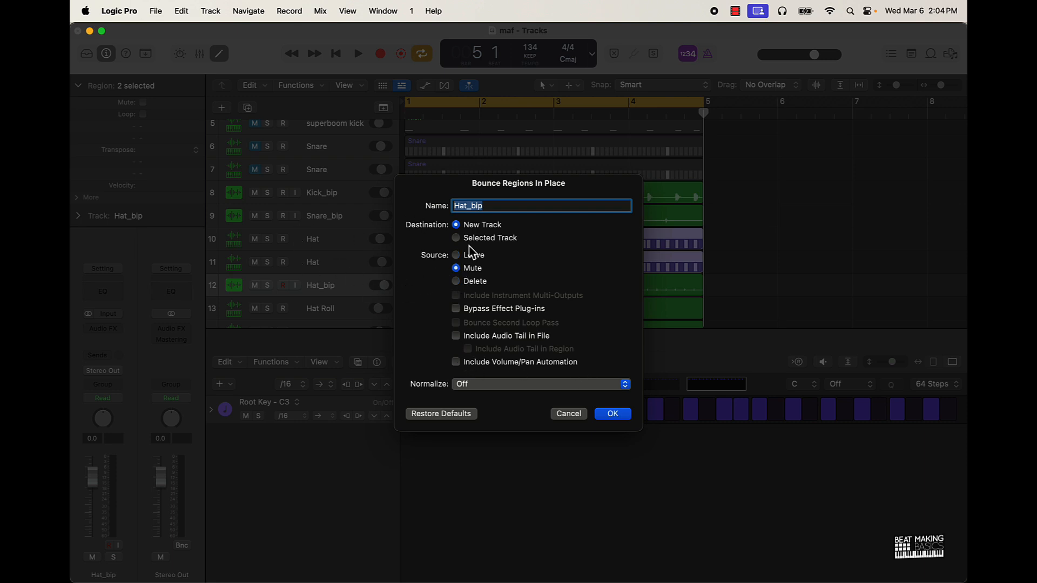
{"action": "left_click", "coordinate": [507, 206]}
{"action": "left_click", "coordinate": [613, 414]}
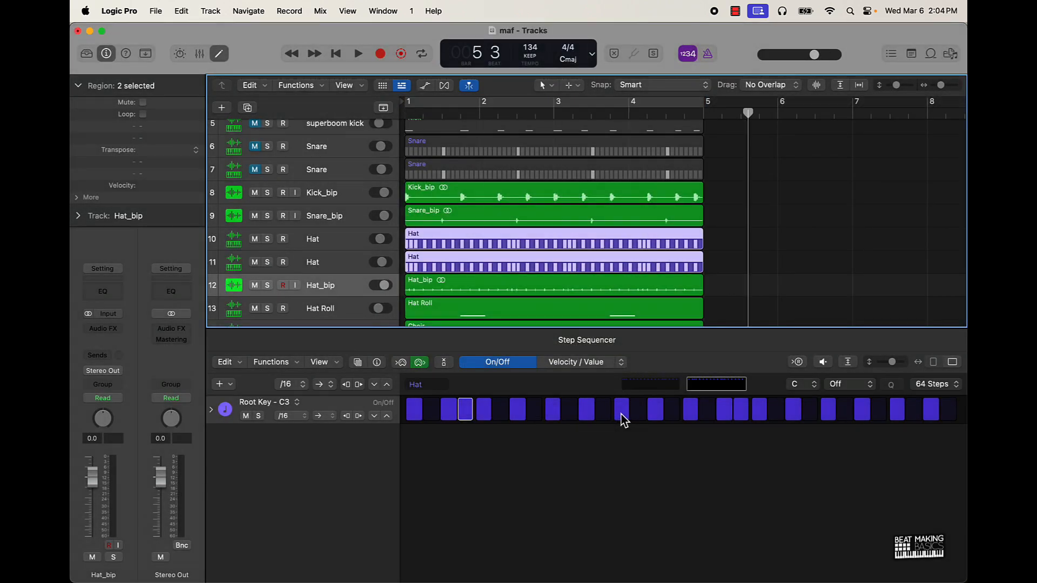
{"action": "scroll", "coordinate": [628, 279], "scroll_direction": "down", "scroll_amount": 3}
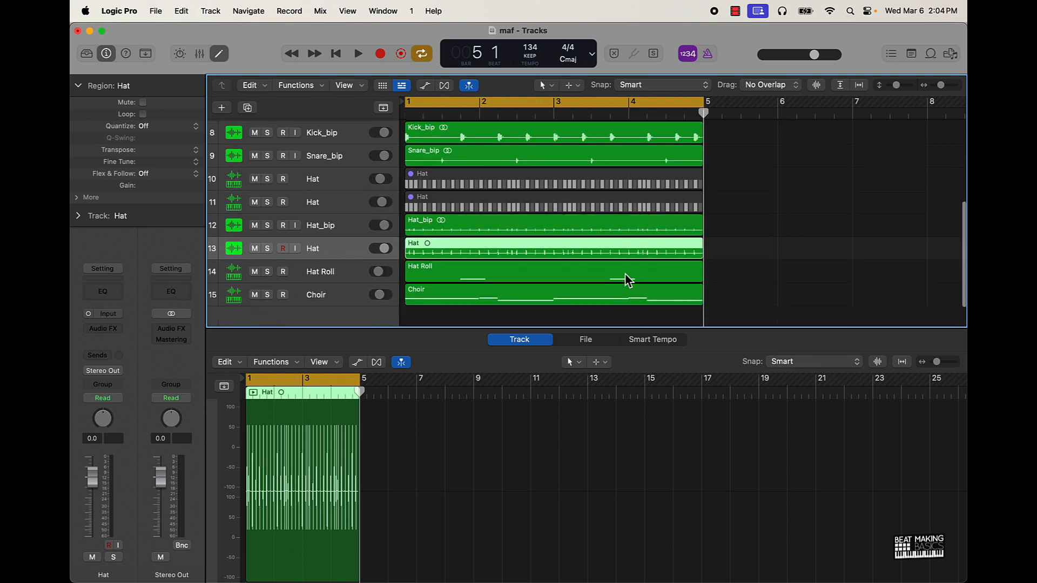
{"action": "left_click", "coordinate": [255, 225]}
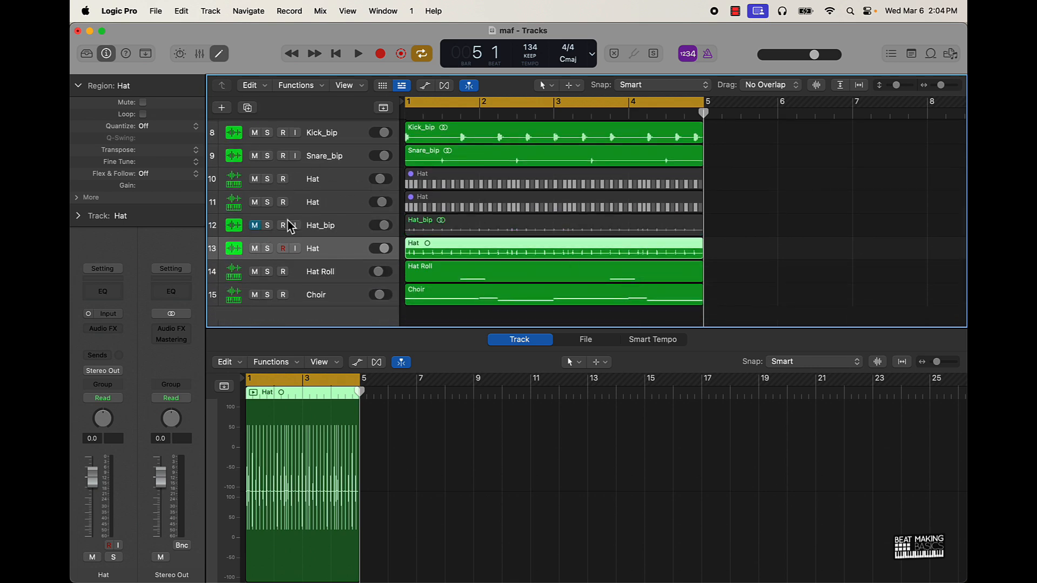
Play the beat, mute the Hat Roll track and reset the Stereo Out peak level display
{"action": "key", "text": "space"}
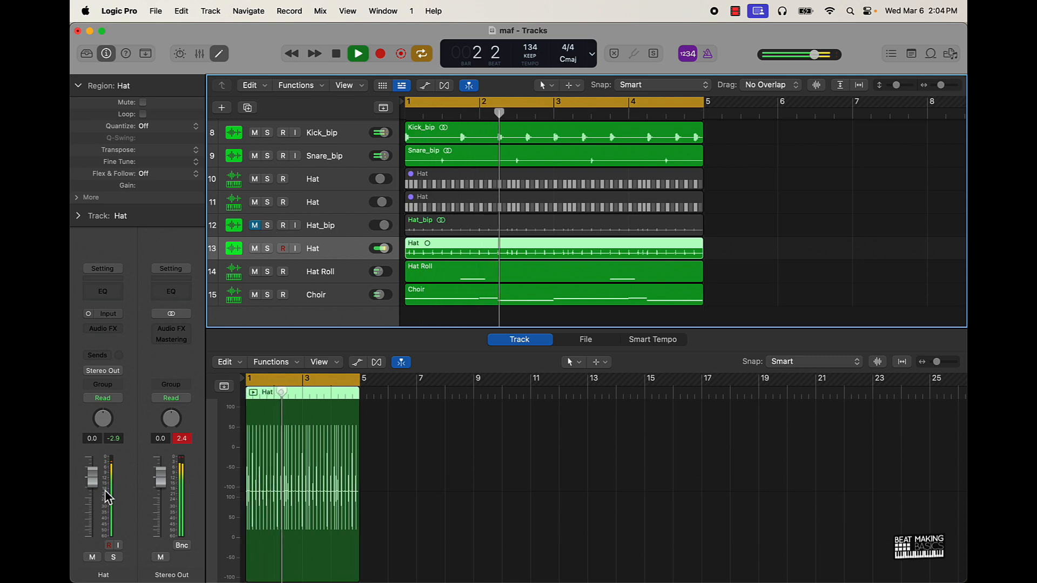
{"action": "left_click", "coordinate": [256, 273]}
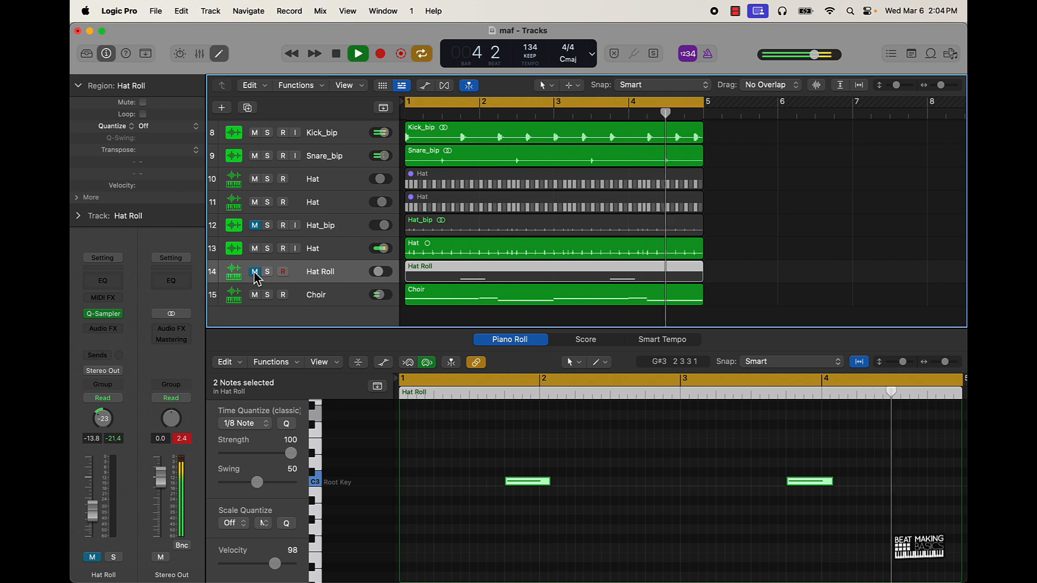
{"action": "scroll", "coordinate": [289, 253], "scroll_direction": "up", "scroll_amount": 3}
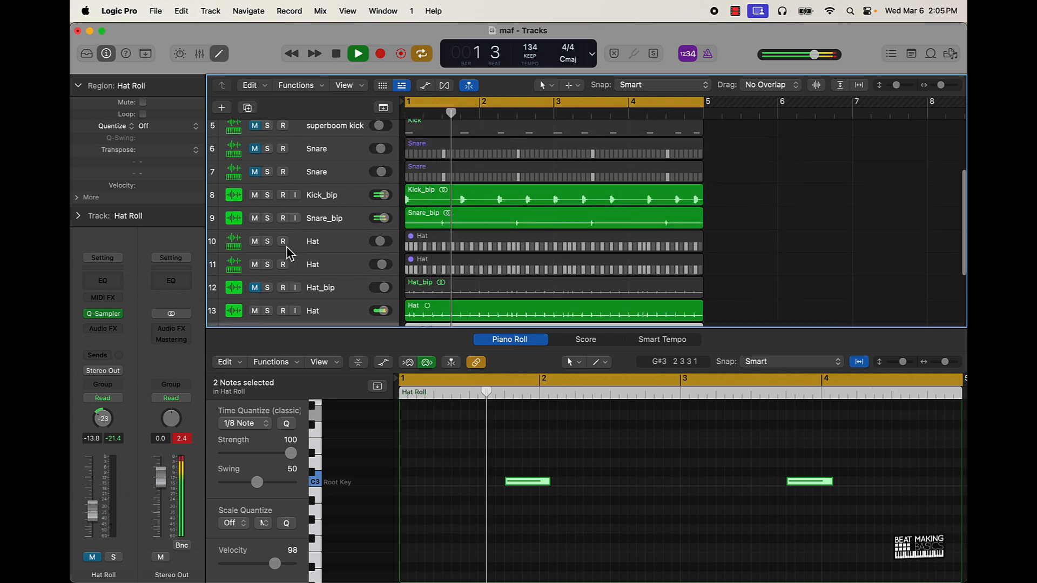
{"action": "left_click", "coordinate": [182, 438]}
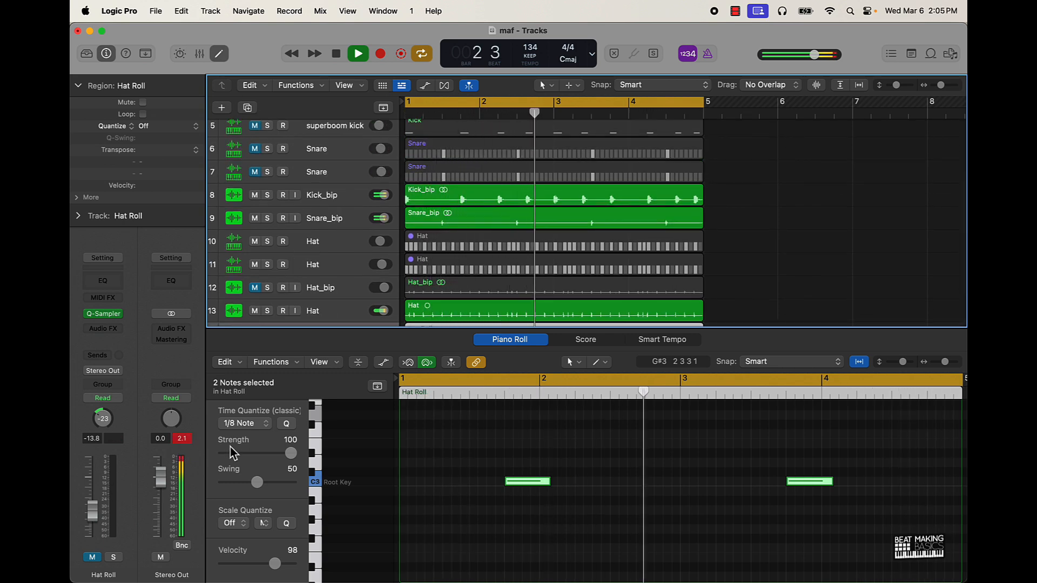
{"action": "scroll", "coordinate": [325, 238], "scroll_direction": "up", "scroll_amount": 5}
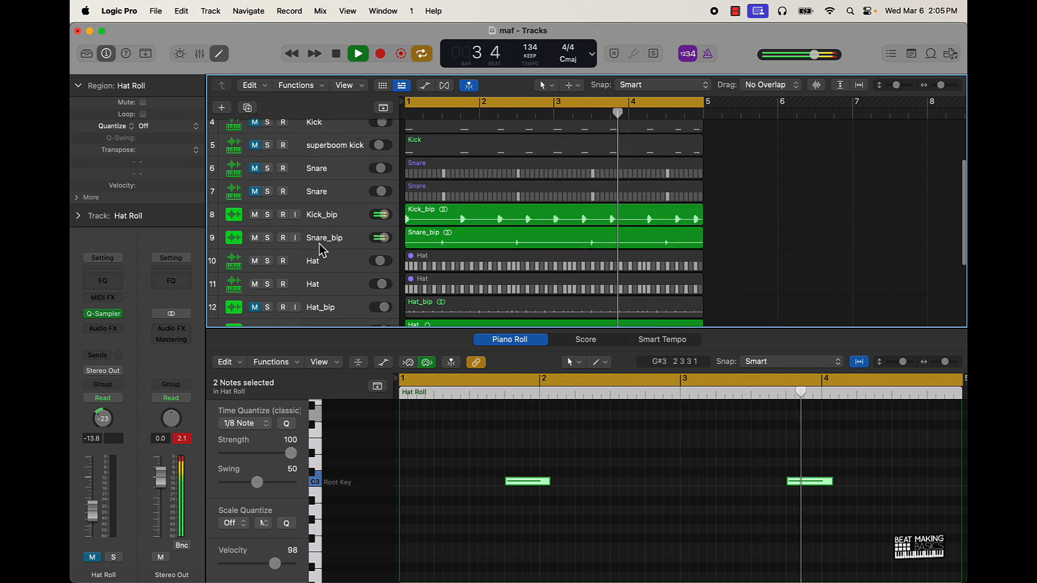
{"action": "key", "text": "space"}
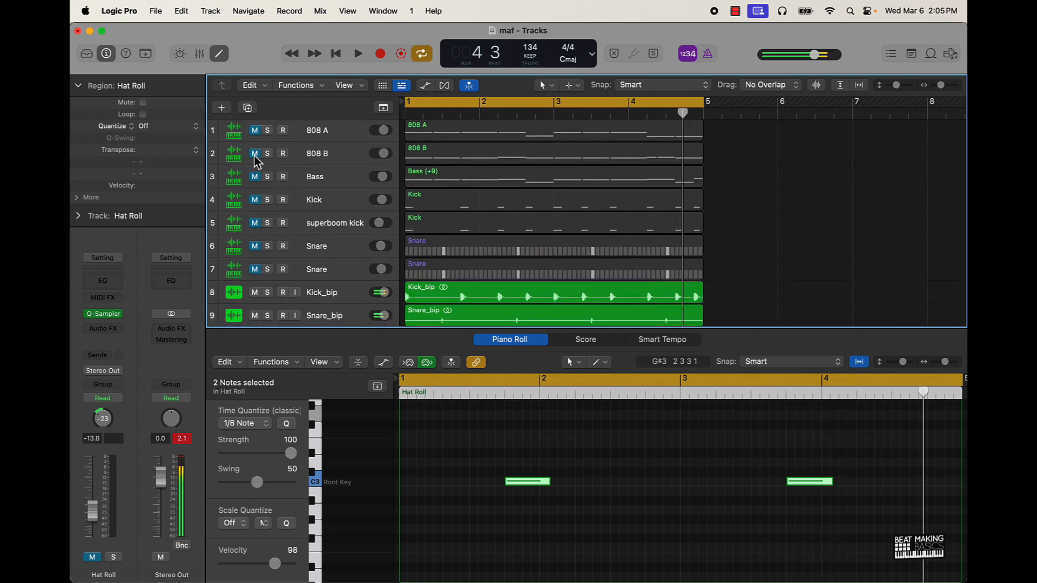
Rename the Kick_bip track as Kick and the Snare_bip track as Snare
{"action": "scroll", "coordinate": [354, 251], "scroll_direction": "down", "scroll_amount": 5}
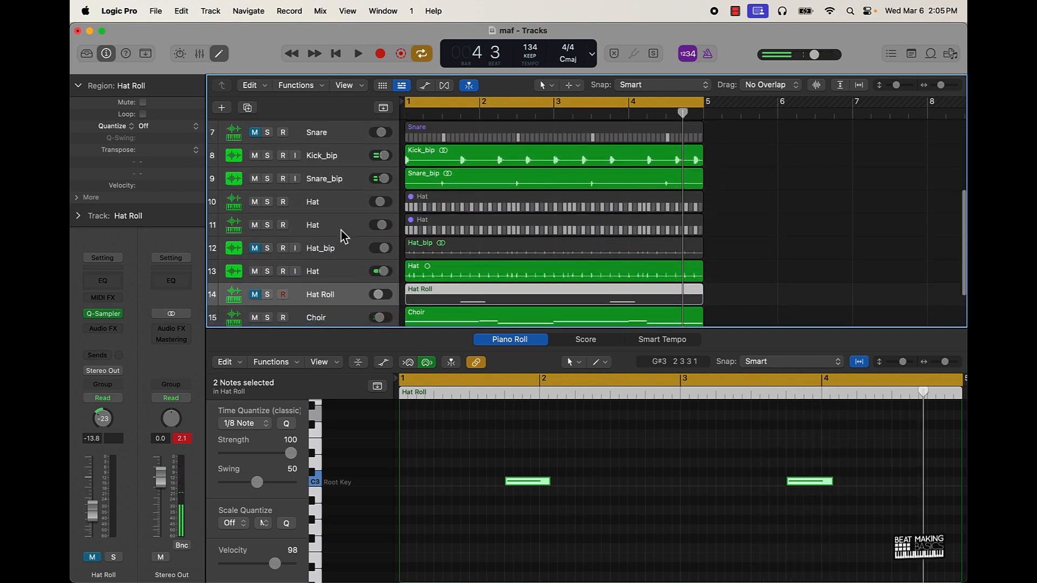
{"action": "double_click", "coordinate": [343, 157]}
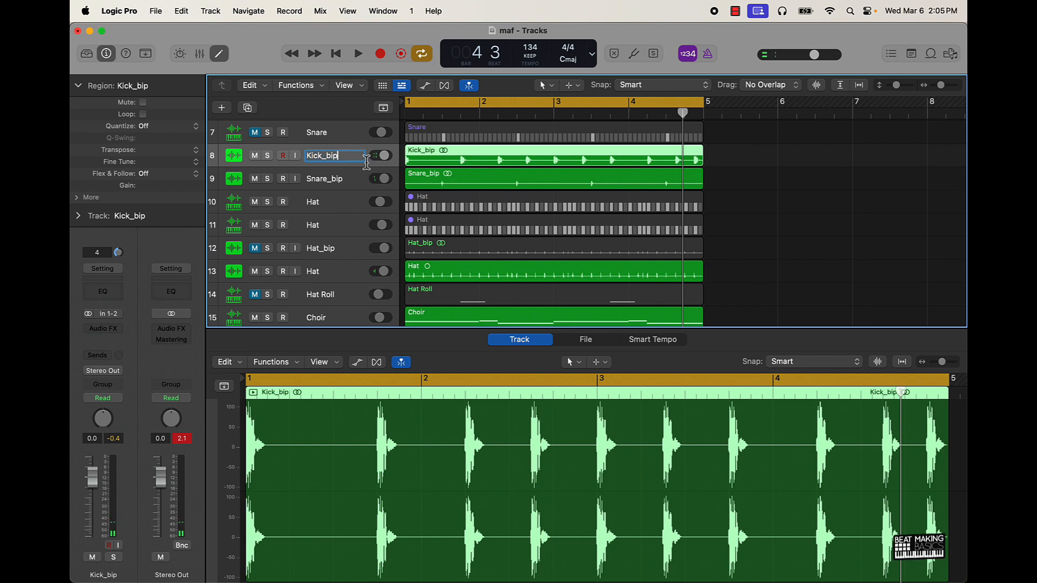
{"action": "double_click", "coordinate": [343, 179]}
{"action": "double_click", "coordinate": [352, 180]}
{"action": "type", "text": "Snare_"}
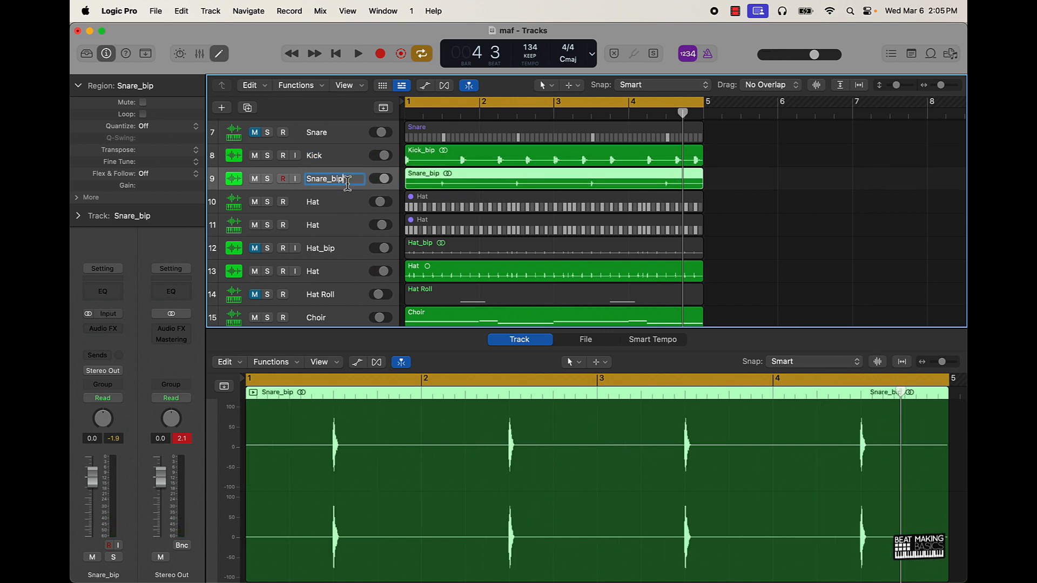
{"action": "left_click", "coordinate": [767, 193]}
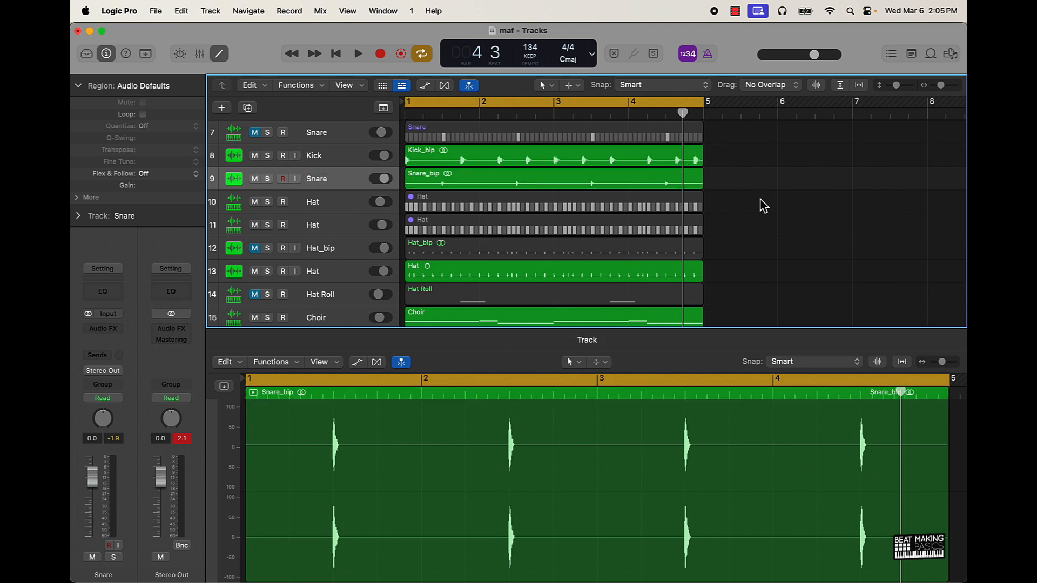
Save a copy of the project as maf2 in the maf folder
{"action": "key", "text": "super+shift+s"}
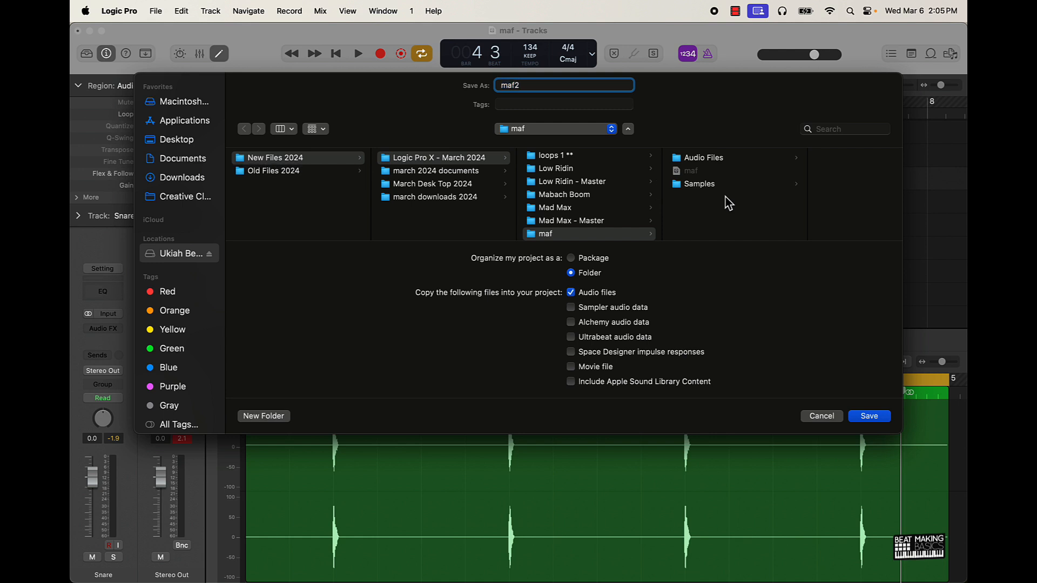
{"action": "type", "text": "2"}
{"action": "key", "text": "Return"}
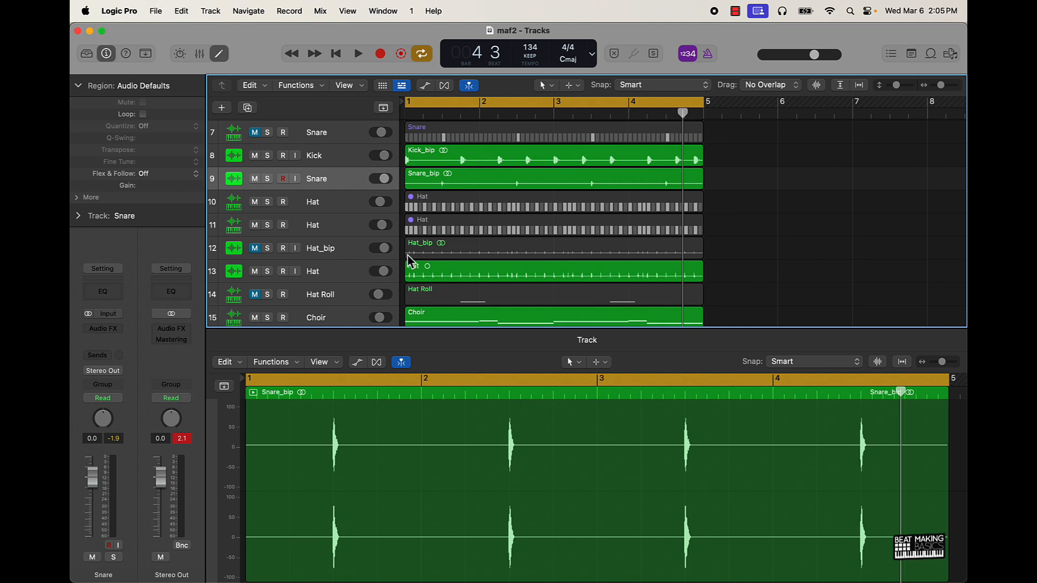
Delete the two muted software instrument Hat tracks and the Hat_bip track, including their regions
{"action": "left_click", "coordinate": [332, 201]}
{"action": "scroll", "coordinate": [335, 205], "scroll_direction": "down", "scroll_amount": 1}
{"action": "key", "text": "Delete"}
{"action": "key", "text": "Delete"}
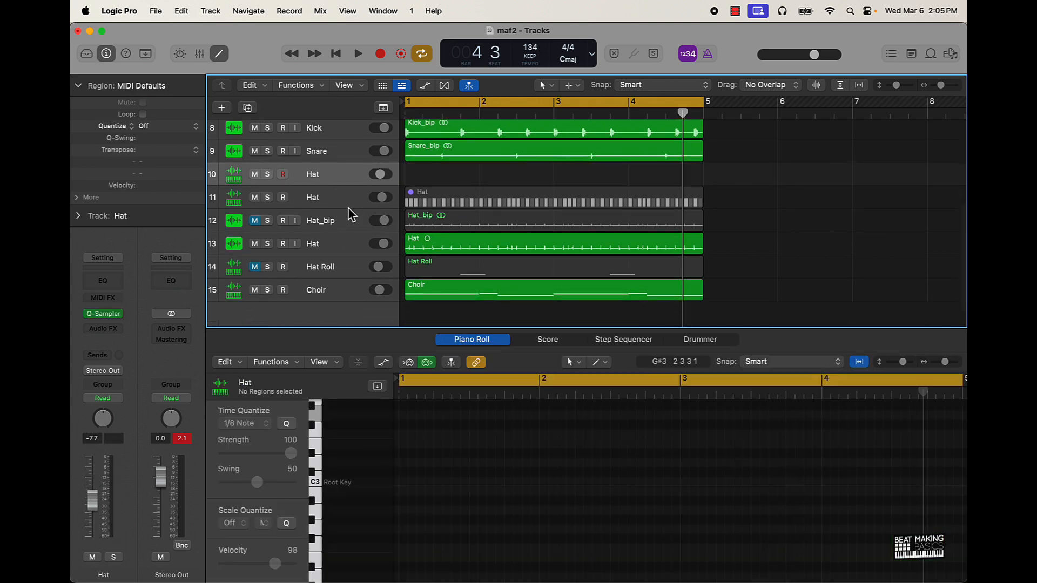
{"action": "key", "text": "Delete"}
{"action": "key", "text": "Delete"}
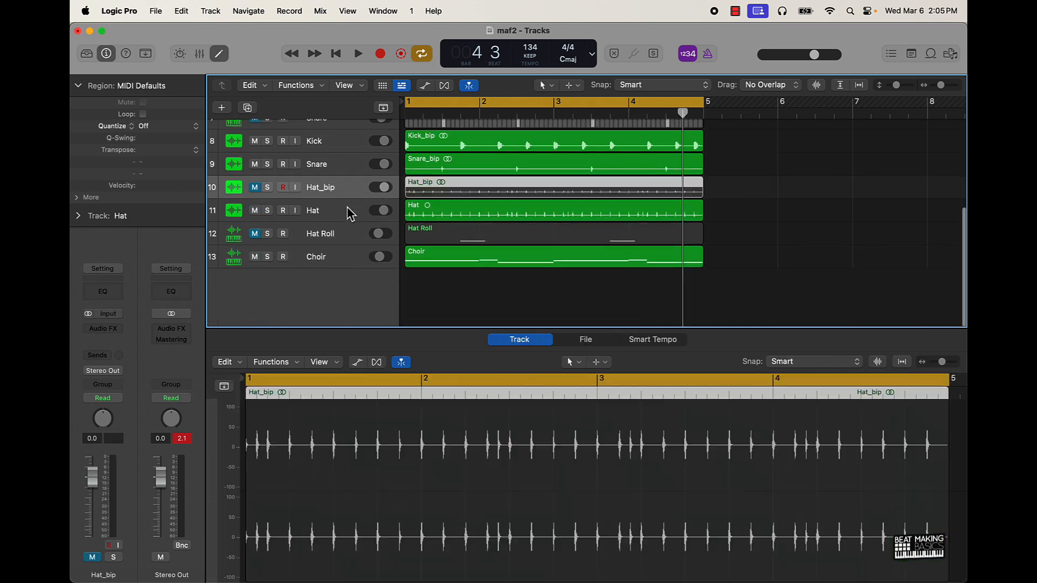
{"action": "key", "text": "Delete"}
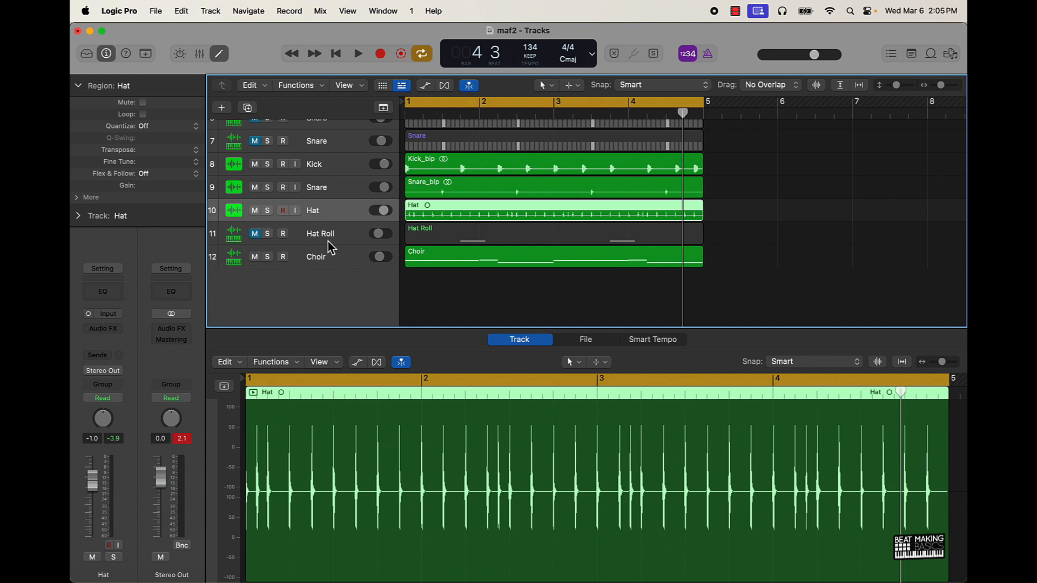
Delete the muted source tracks Kick, superboom kick and both software instrument Snare tracks with their regions
{"action": "scroll", "coordinate": [329, 243], "scroll_direction": "up", "scroll_amount": 3}
{"action": "scroll", "coordinate": [328, 243], "scroll_direction": "up", "scroll_amount": 1}
{"action": "scroll", "coordinate": [328, 238], "scroll_direction": "up", "scroll_amount": 1}
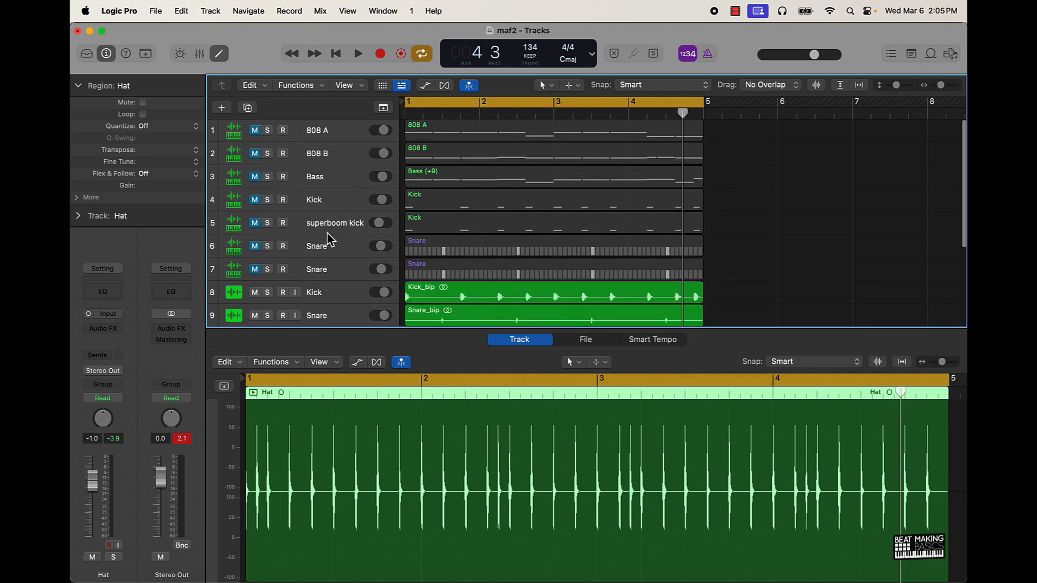
{"action": "left_click", "coordinate": [335, 204]}
{"action": "key", "text": "Delete"}
{"action": "key", "text": "Delete"}
{"action": "key", "text": "Delete"}
{"action": "key", "text": "Delete"}
{"action": "key", "text": "Delete"}
{"action": "key", "text": "Delete"}
{"action": "key", "text": "Delete"}
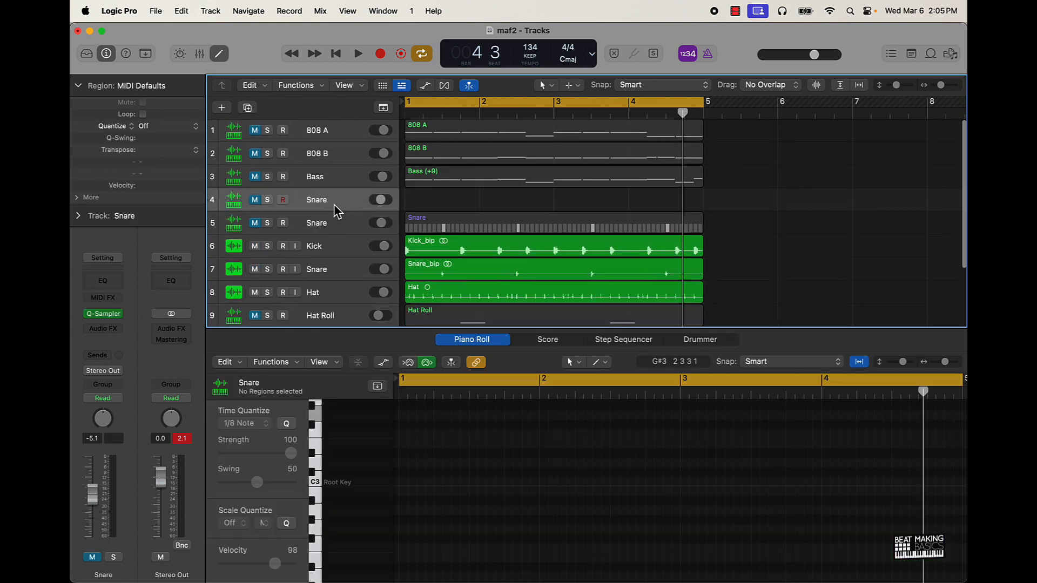
{"action": "key", "text": "Delete"}
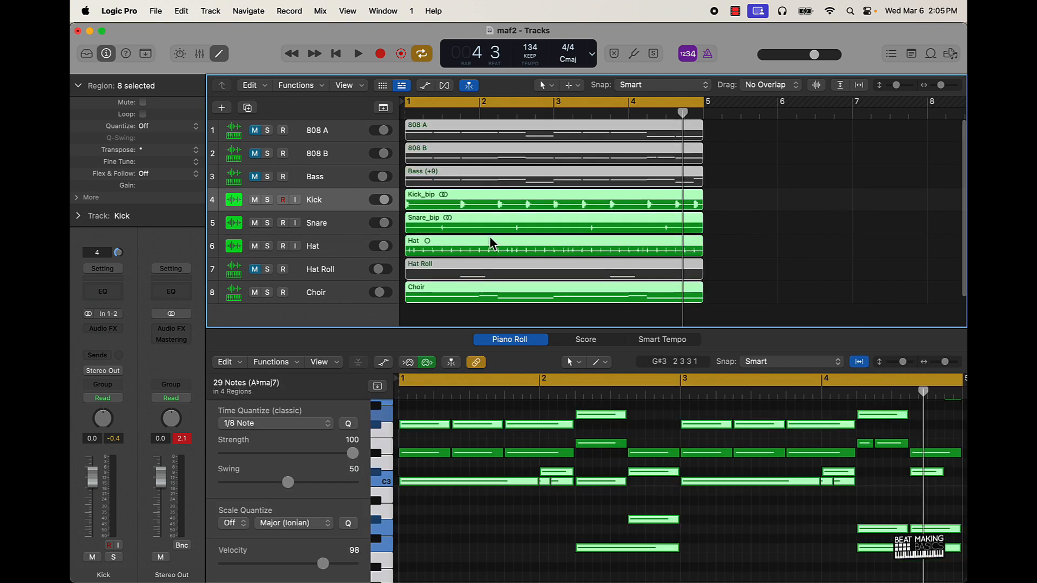
Rename all regions after their tracks, then clear the selection
{"action": "key", "text": "super+a"}
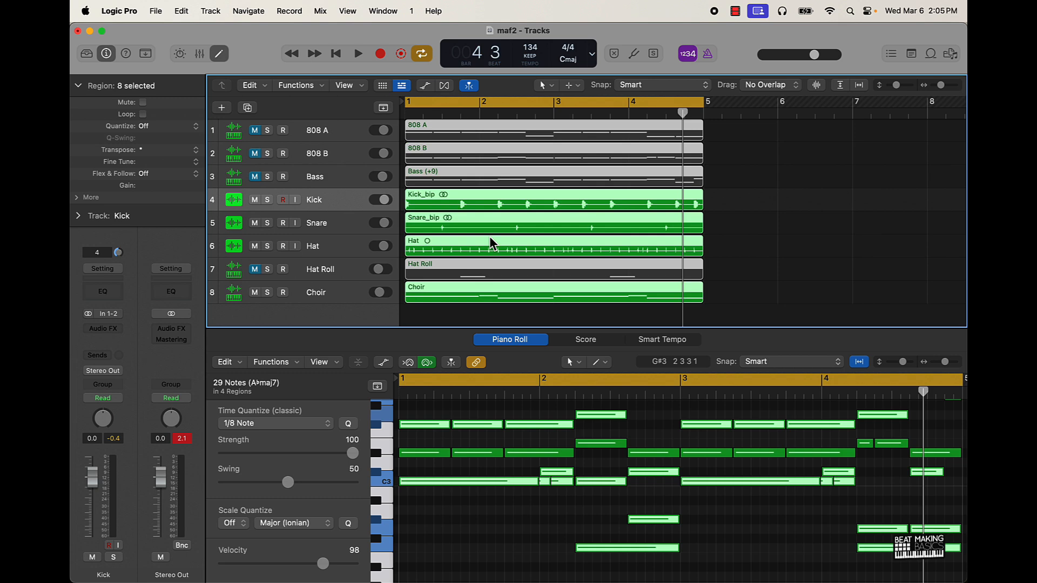
{"action": "key", "text": "alt+shift+n"}
{"action": "left_click", "coordinate": [726, 292]}
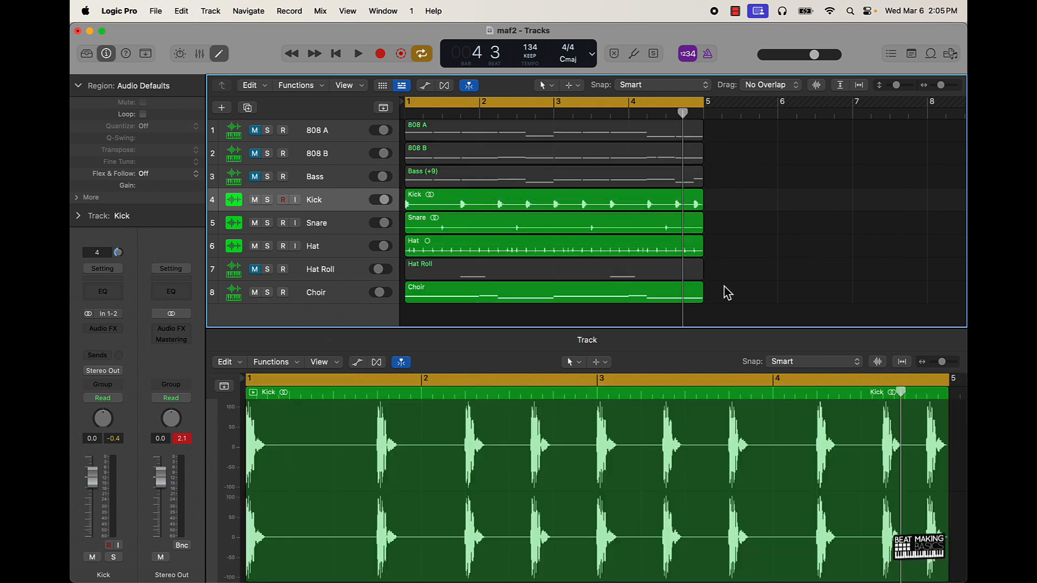
Delete the Hat Roll track together with its region
{"action": "left_click", "coordinate": [323, 274]}
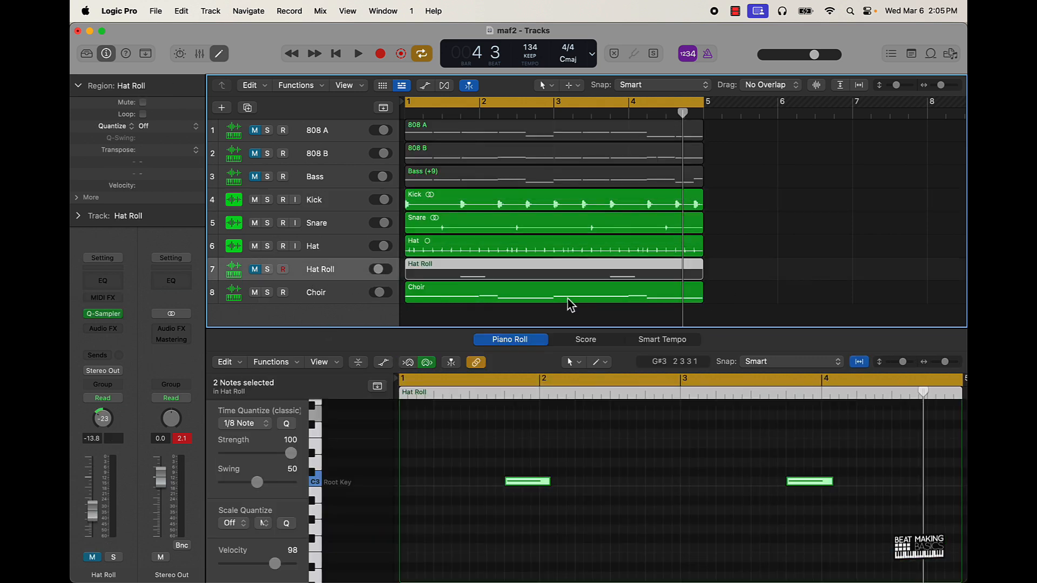
{"action": "key", "text": "Delete"}
{"action": "key", "text": "Delete"}
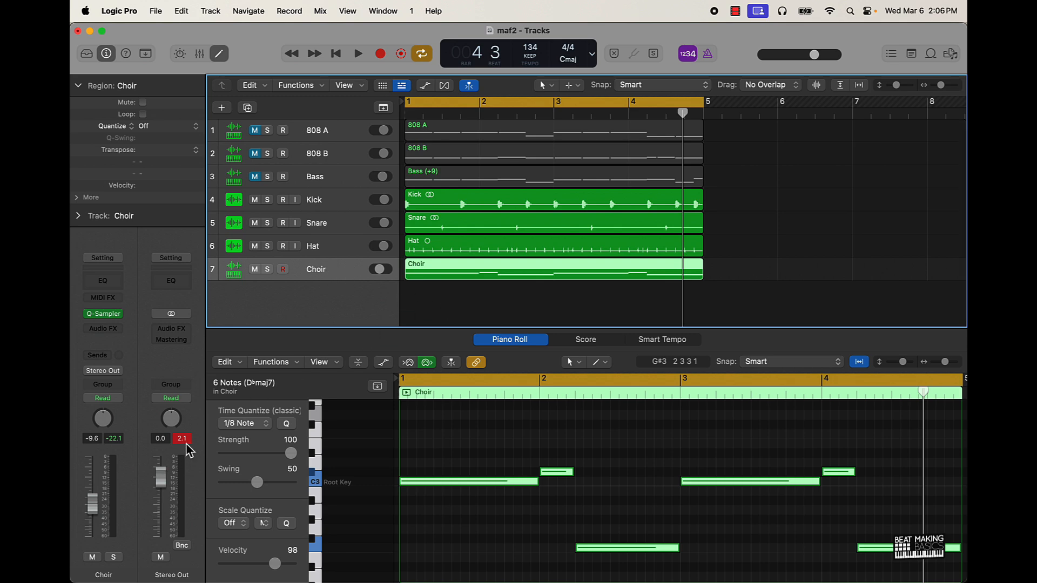
Lower all seven track faders together in the mixer by 3.3 dB and play the beat to check the level
{"action": "left_click", "coordinate": [200, 53]}
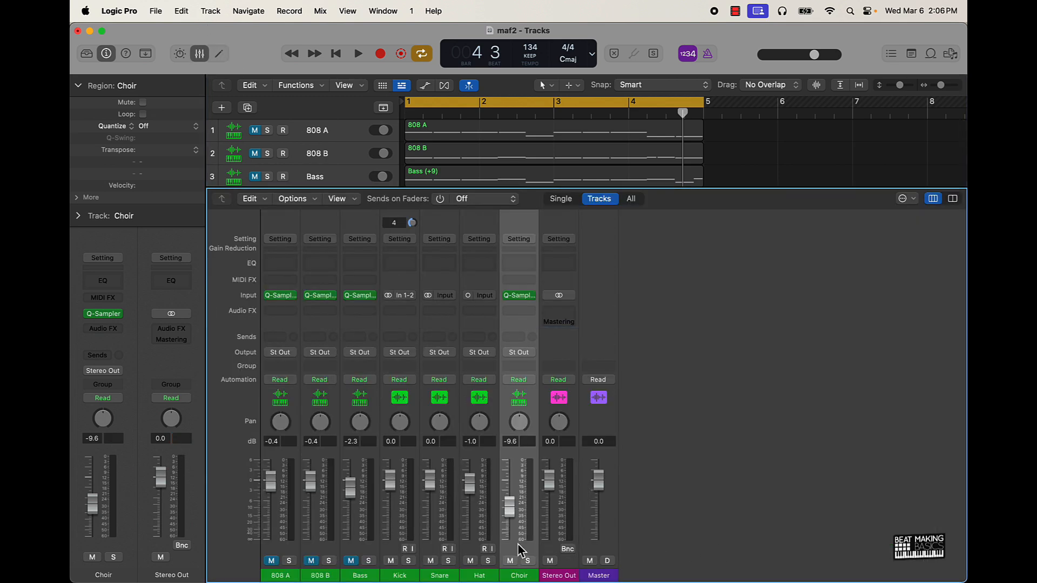
{"action": "key", "text": "super+a"}
{"action": "left_click_drag", "start_coordinate": [270, 481], "coordinate": [270, 493]}
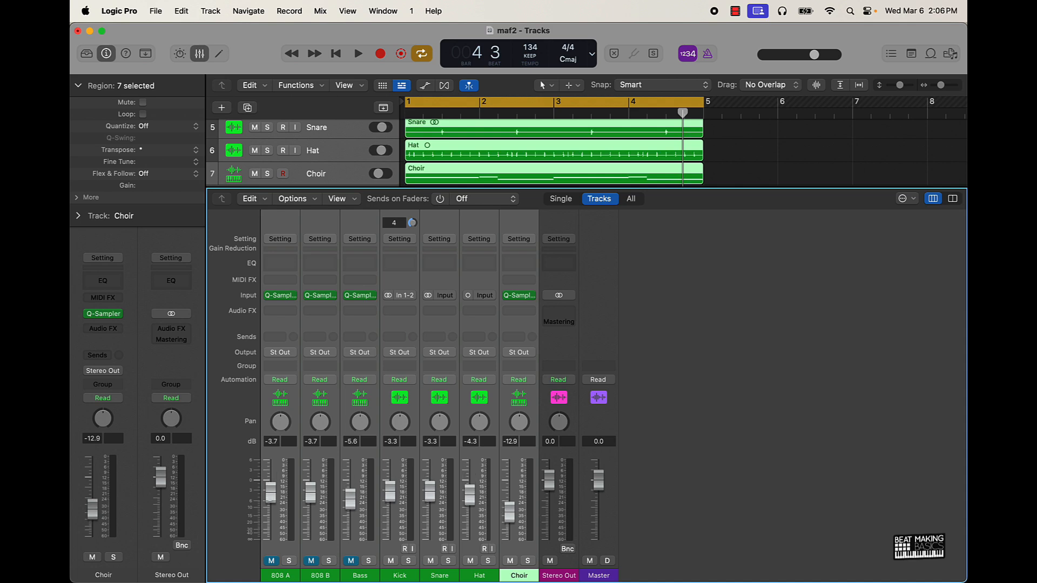
{"action": "key", "text": "space"}
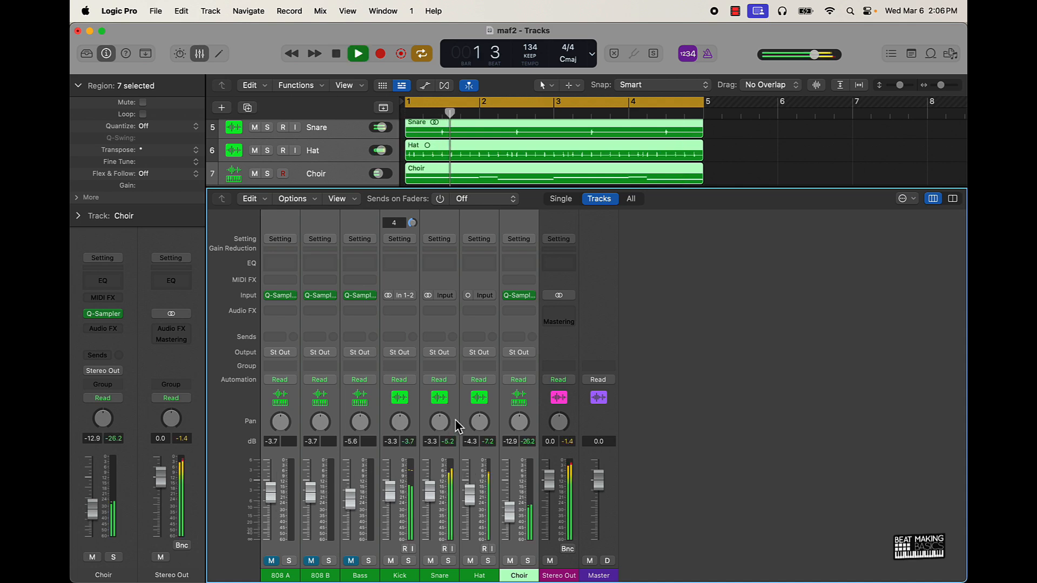
{"action": "key", "text": "space"}
Try the Kick and Snare channels in mono during playback, and return both to stereo
{"action": "left_click", "coordinate": [395, 556]}
{"action": "left_click", "coordinate": [390, 297]}
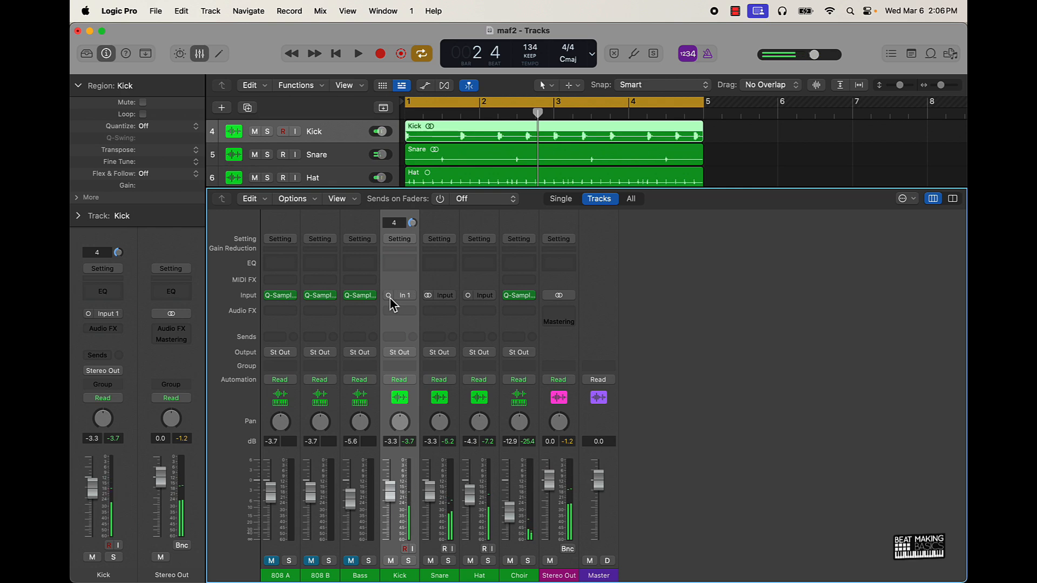
{"action": "left_click", "coordinate": [428, 296]}
{"action": "key", "text": "space"}
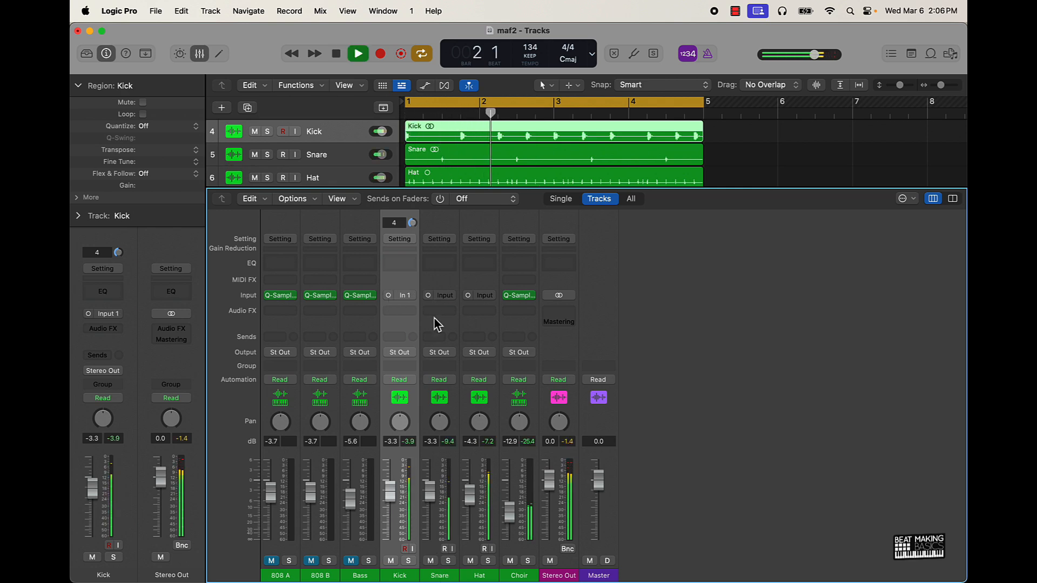
{"action": "key", "text": "space"}
{"action": "left_click", "coordinate": [429, 297]}
{"action": "left_click", "coordinate": [390, 297]}
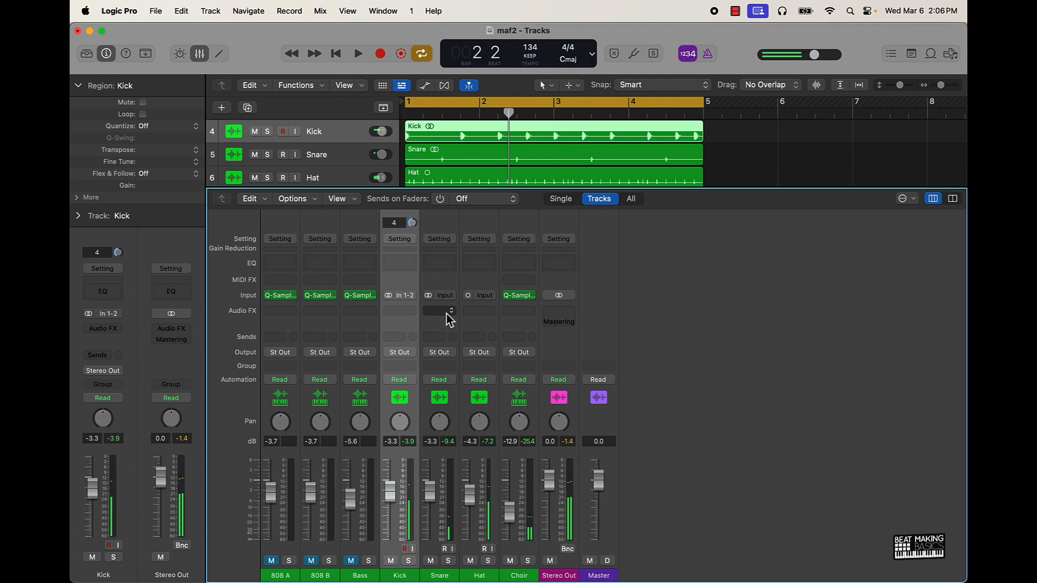
Play the beat while setting the Kick channel to mono at 2.1 dB and the Snare volume to -0.5 dB
{"action": "key", "text": "space"}
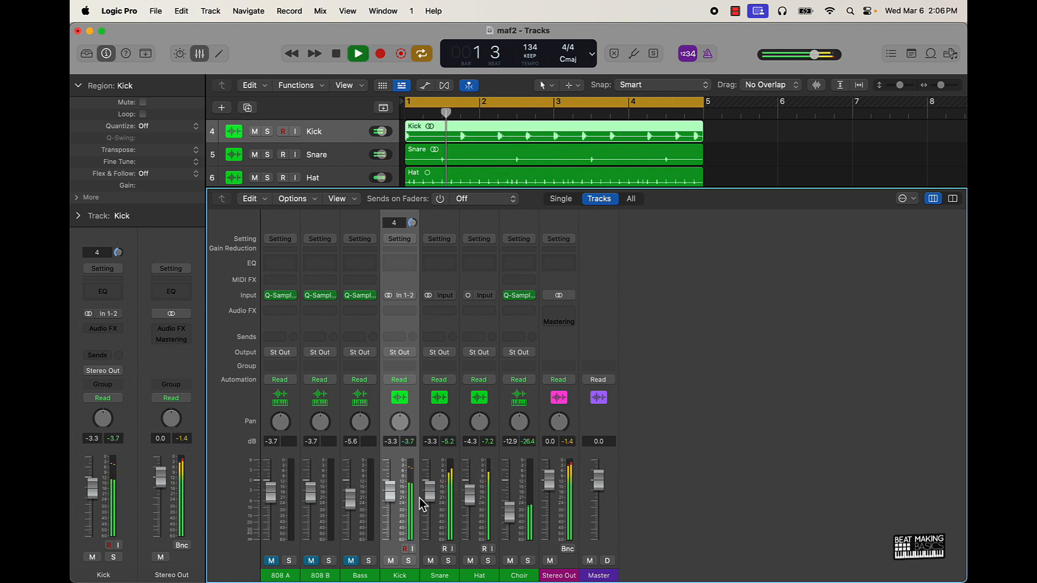
{"action": "left_click_drag", "start_coordinate": [429, 491], "coordinate": [429, 485]}
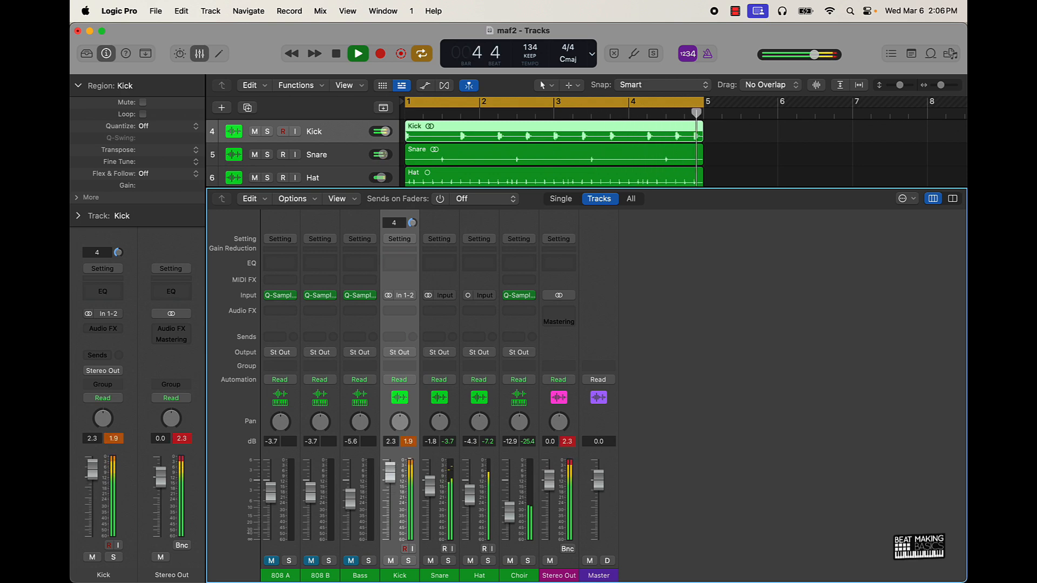
{"action": "left_click", "coordinate": [388, 295]}
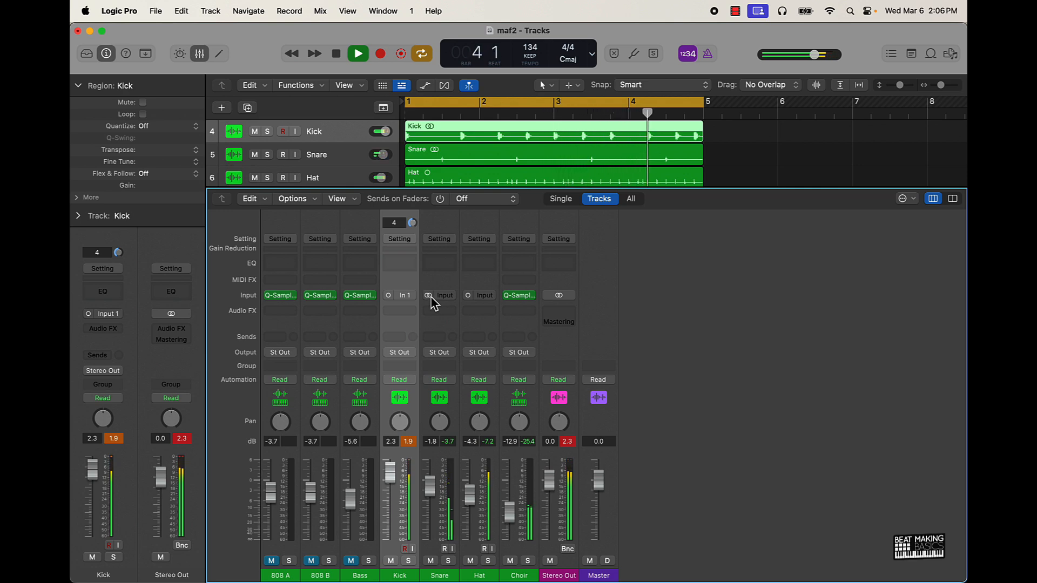
{"action": "left_click_drag", "start_coordinate": [429, 486], "coordinate": [388, 470]}
{"action": "key", "text": "space"}
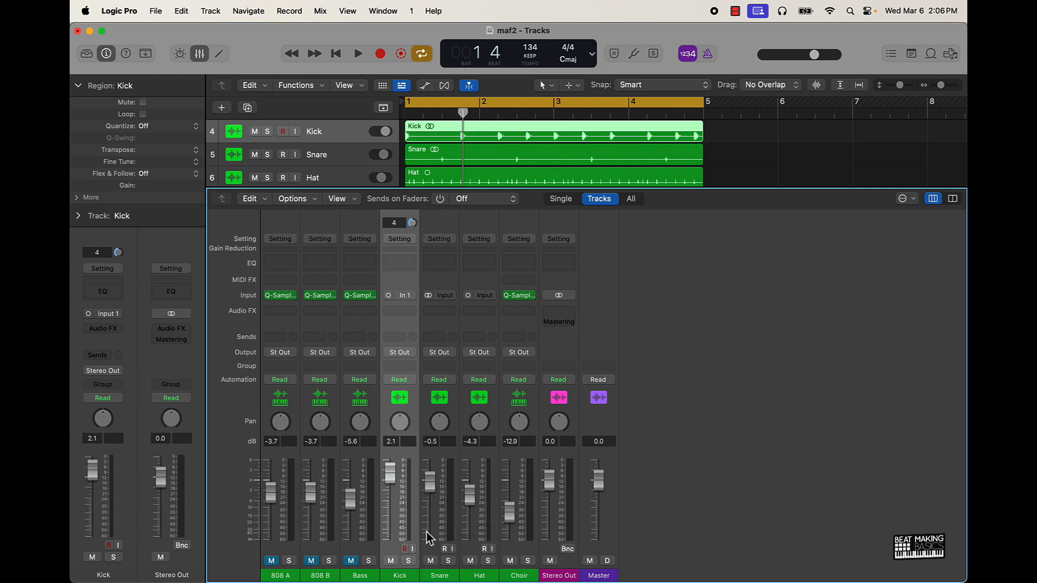
Close the mixer and repeat all seven four-bar regions back to back up to bar 57
{"action": "left_click", "coordinate": [200, 54]}
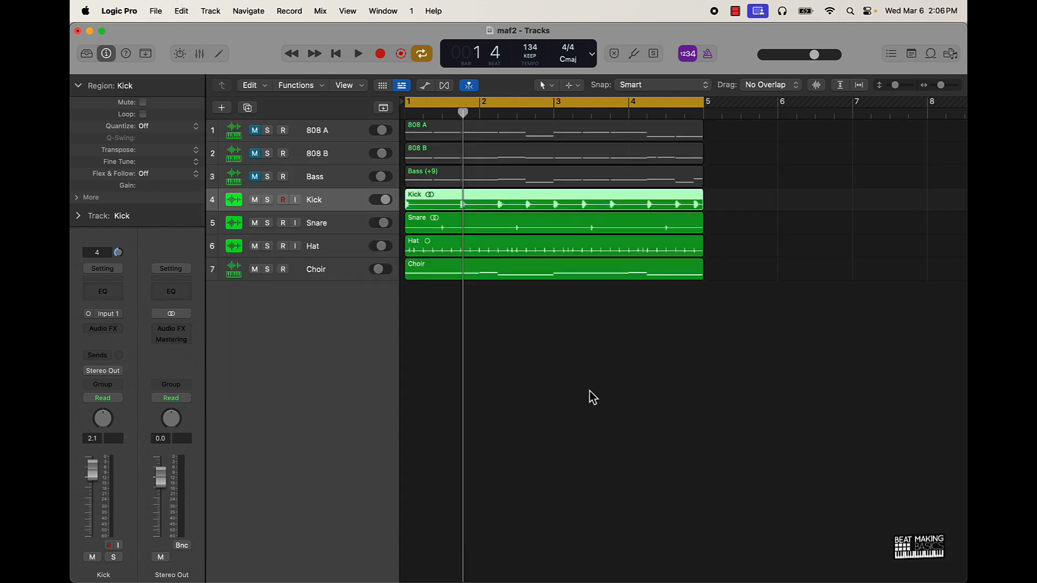
{"action": "left_click", "coordinate": [587, 394]}
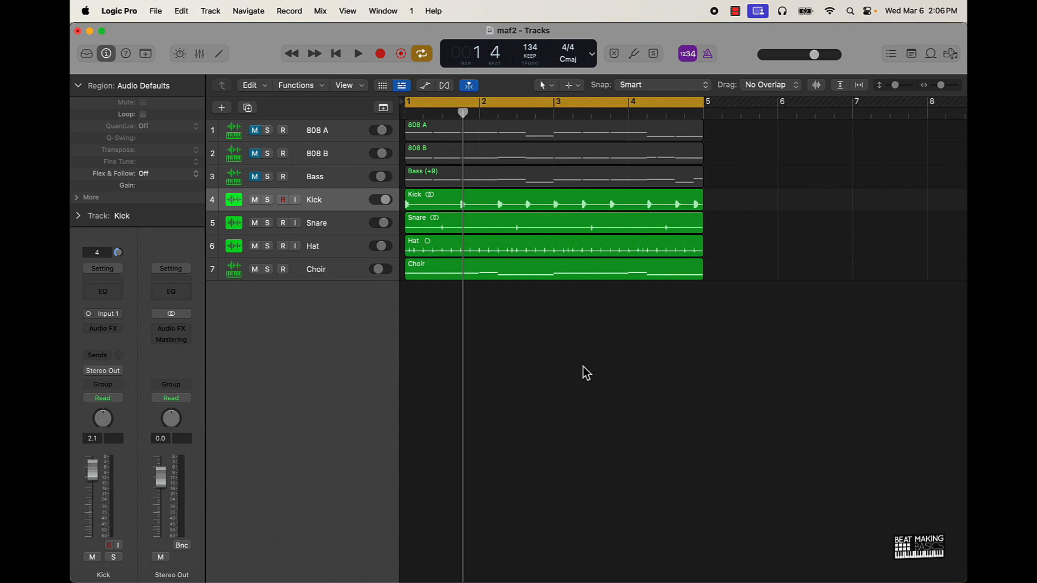
{"action": "key", "text": "super+a"}
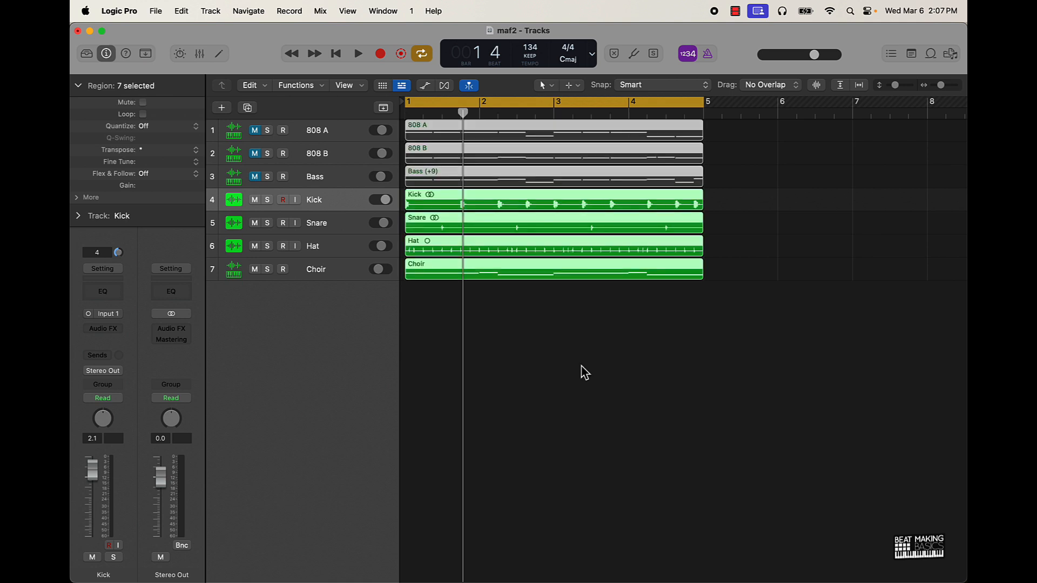
{"action": "key", "text": "super+r"}
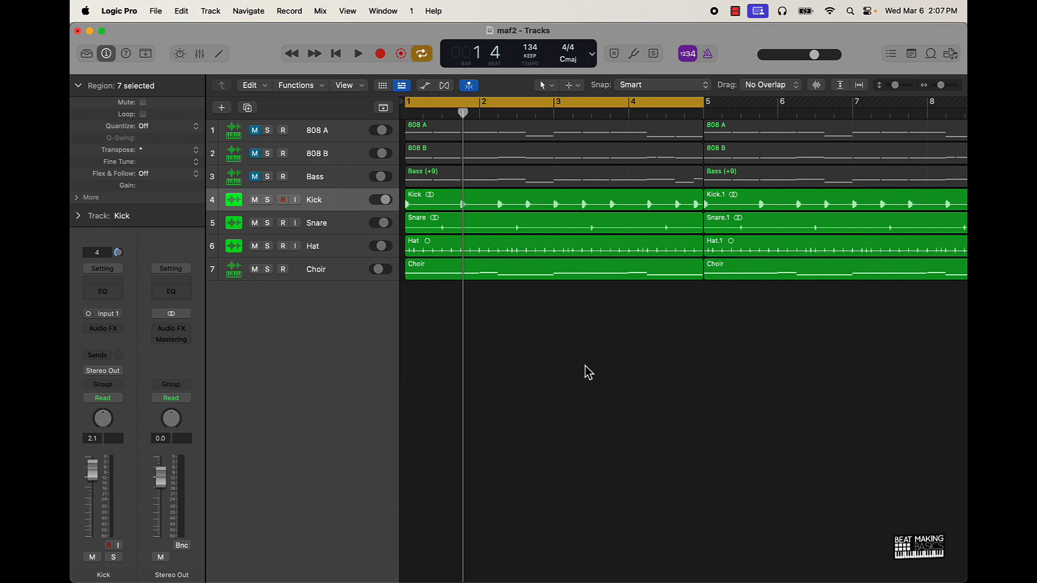
{"action": "scroll", "coordinate": [585, 366], "scroll_direction": "down", "scroll_amount": 10}
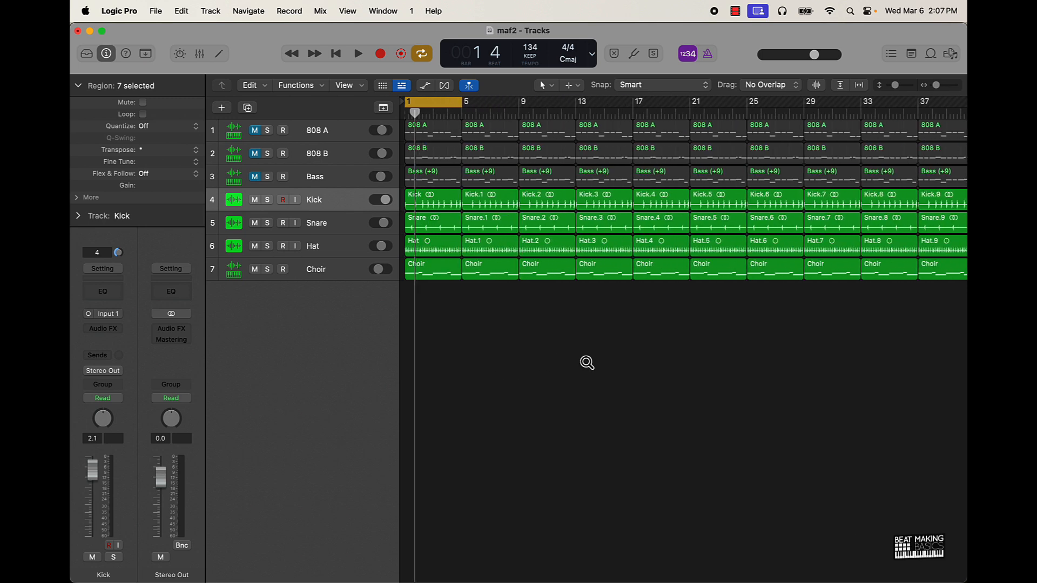
{"action": "scroll", "coordinate": [587, 363], "scroll_direction": "right", "scroll_amount": 3}
{"action": "scroll", "coordinate": [587, 363], "scroll_direction": "left", "scroll_amount": 5}
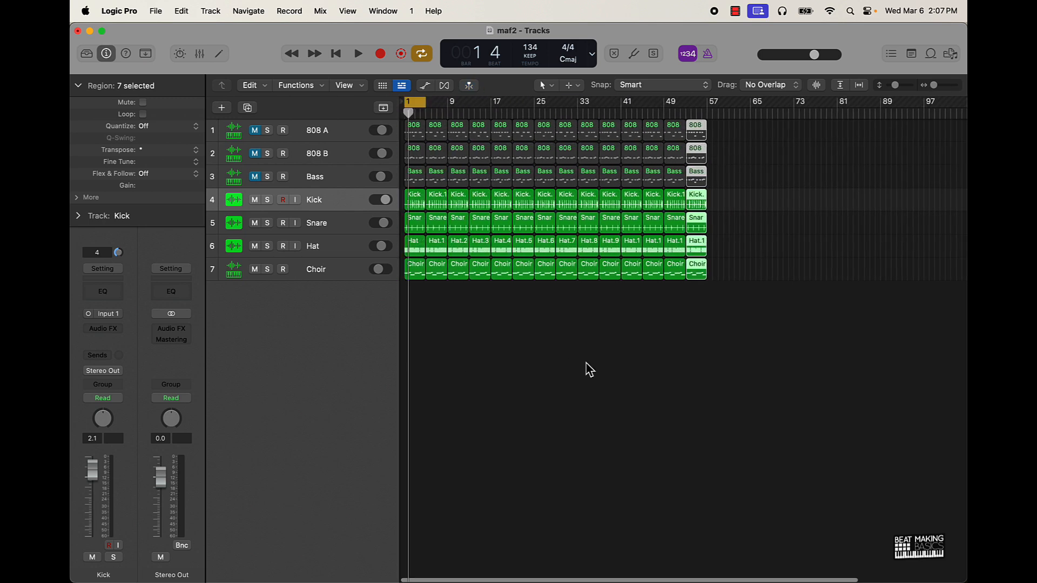
{"action": "left_click", "coordinate": [697, 361]}
Mute the Kick, Snare and Hat tracks, return the playhead to bar 1 and turn off cycle mode
{"action": "left_click", "coordinate": [255, 200]}
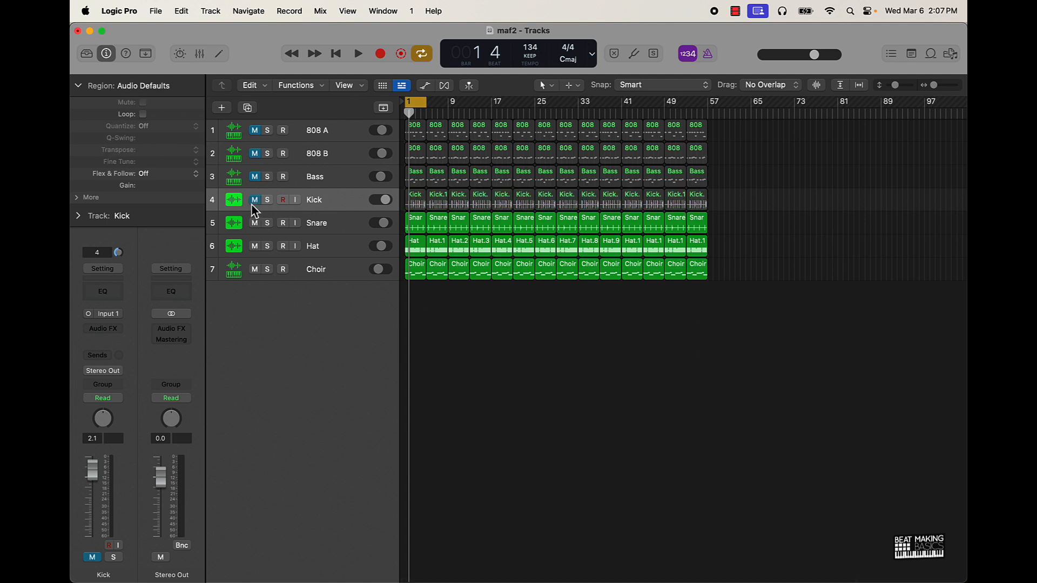
{"action": "left_click", "coordinate": [255, 224]}
{"action": "left_click", "coordinate": [255, 246]}
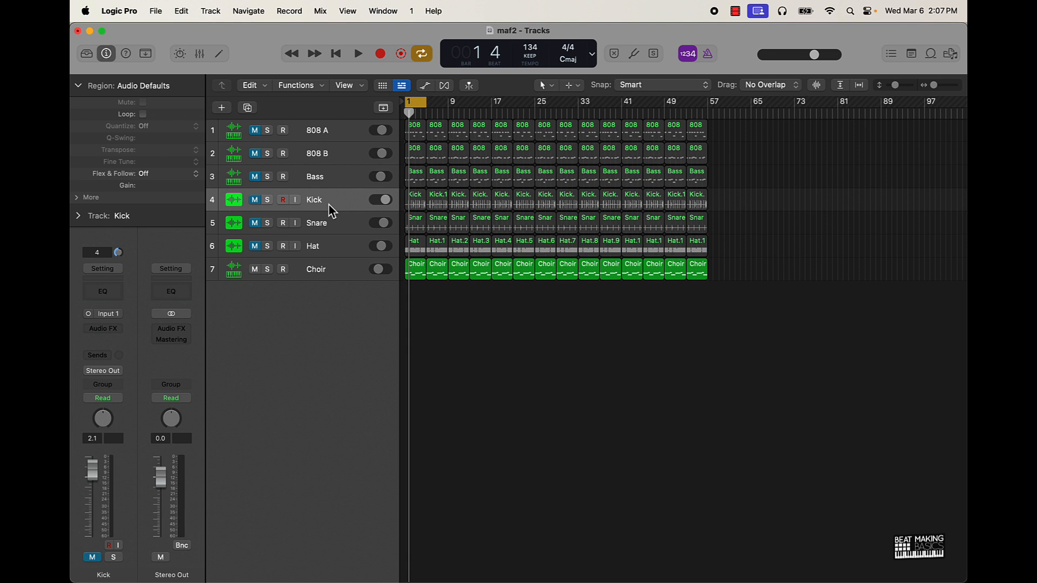
{"action": "scroll", "coordinate": [471, 185], "scroll_direction": "left", "scroll_amount": 2}
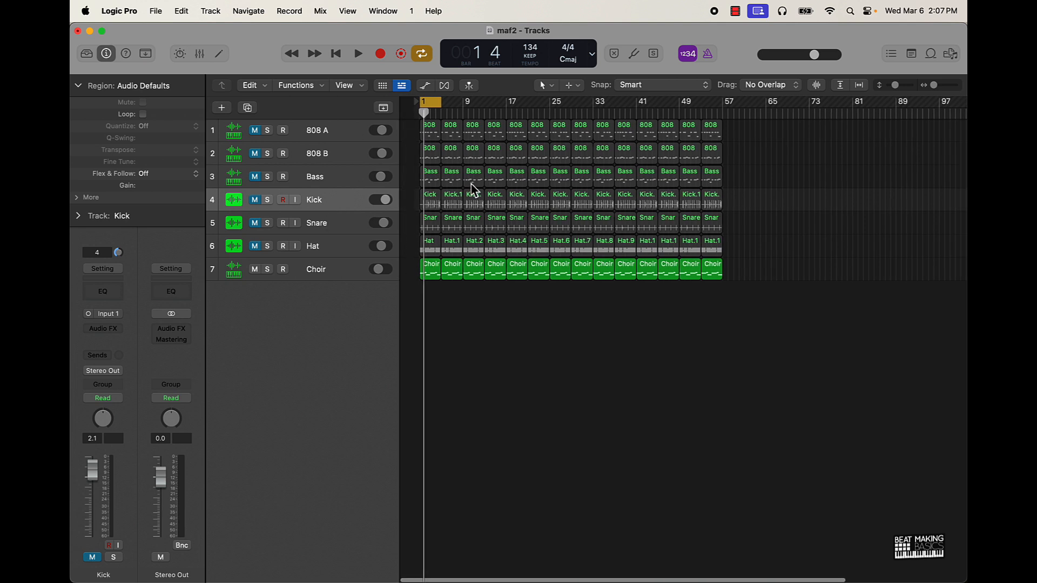
{"action": "key", "text": "Return"}
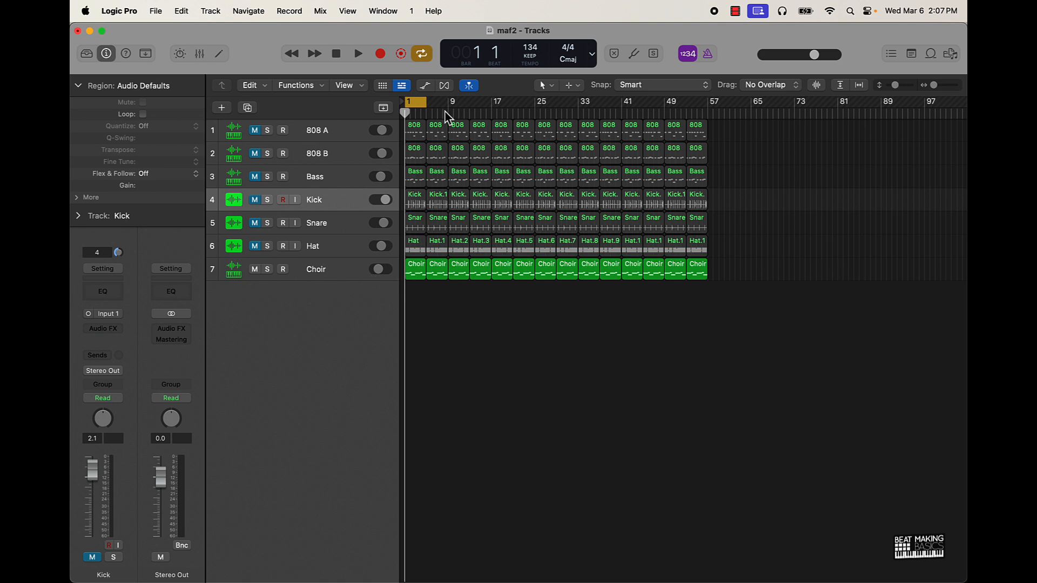
{"action": "left_click", "coordinate": [417, 102]}
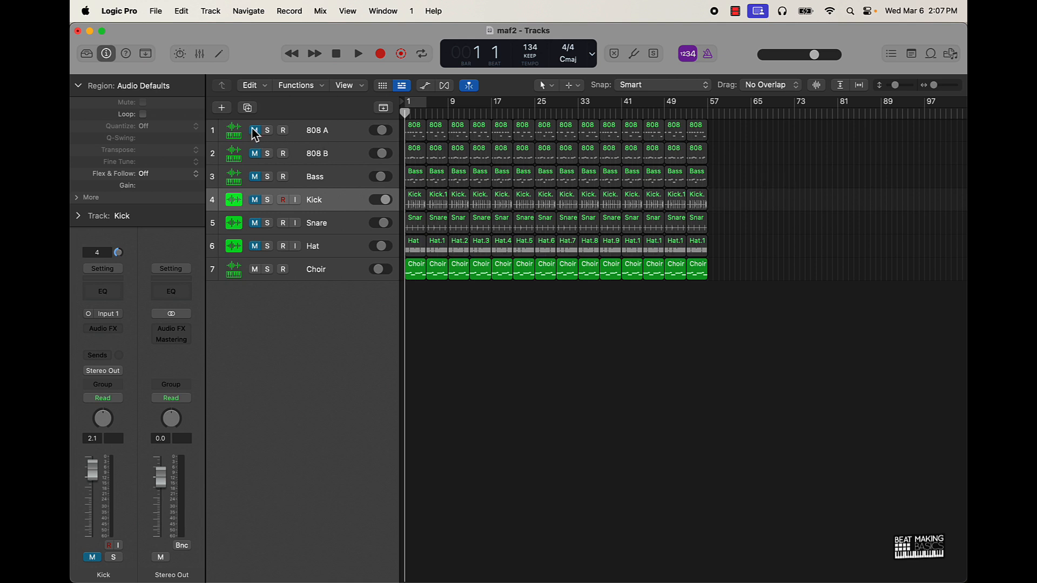
Try muting the Choir track and deleting its second region at bar 5, and restore both
{"action": "left_click", "coordinate": [254, 269]}
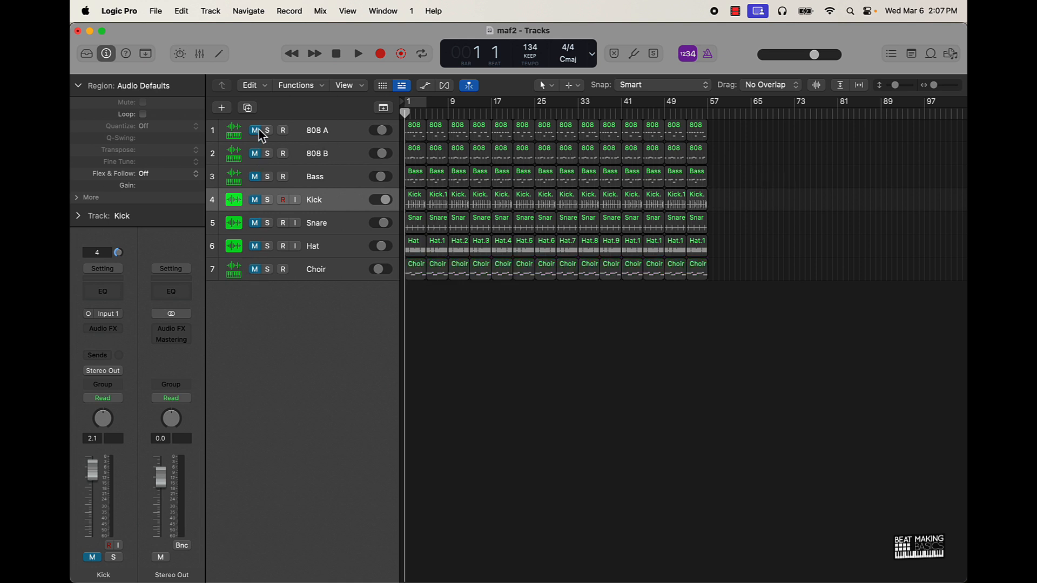
{"action": "left_click", "coordinate": [255, 269]}
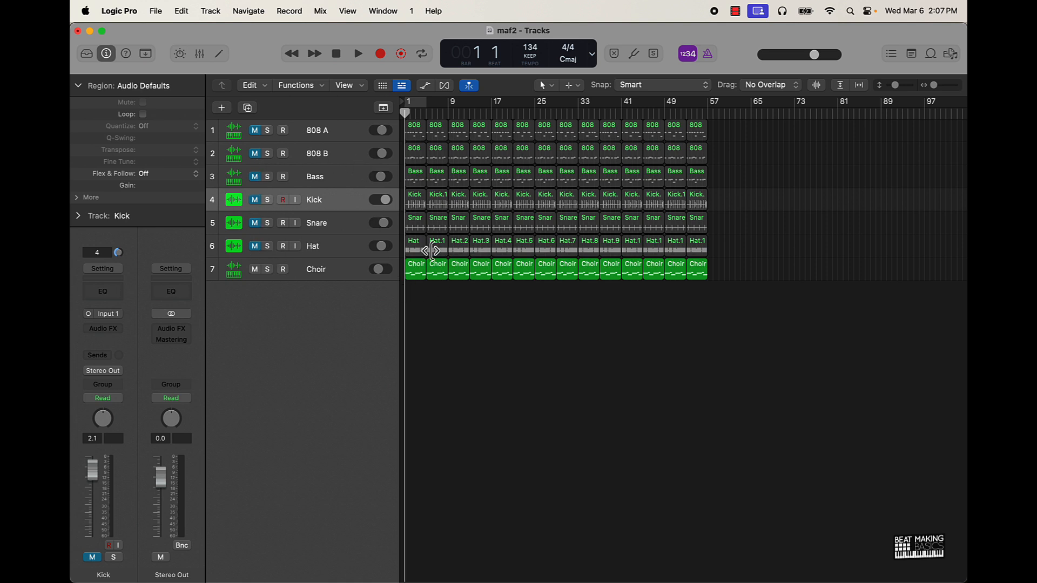
{"action": "left_click", "coordinate": [439, 279]}
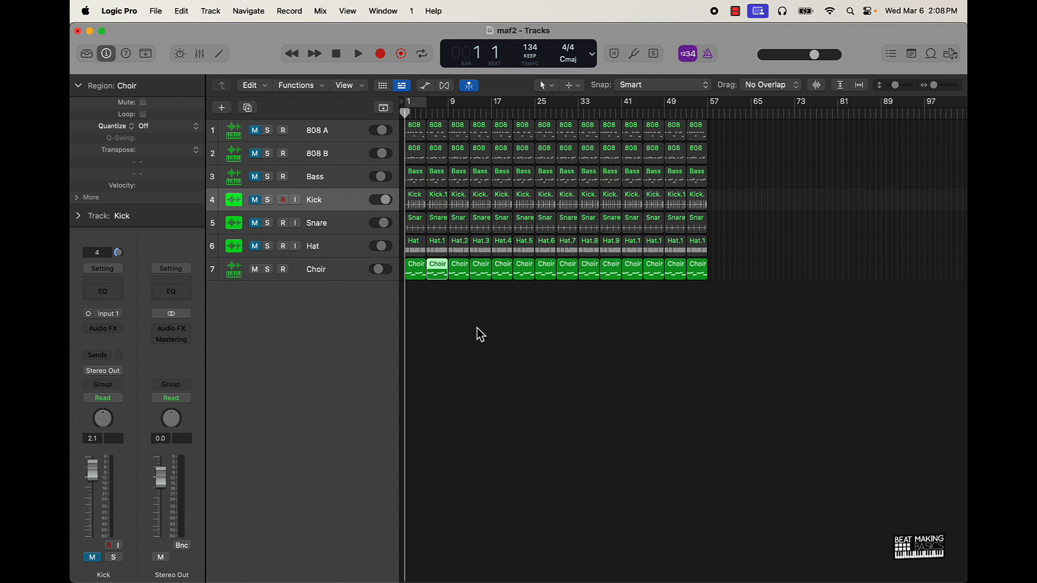
{"action": "key", "text": "ctrl+m"}
{"action": "key", "text": "Delete"}
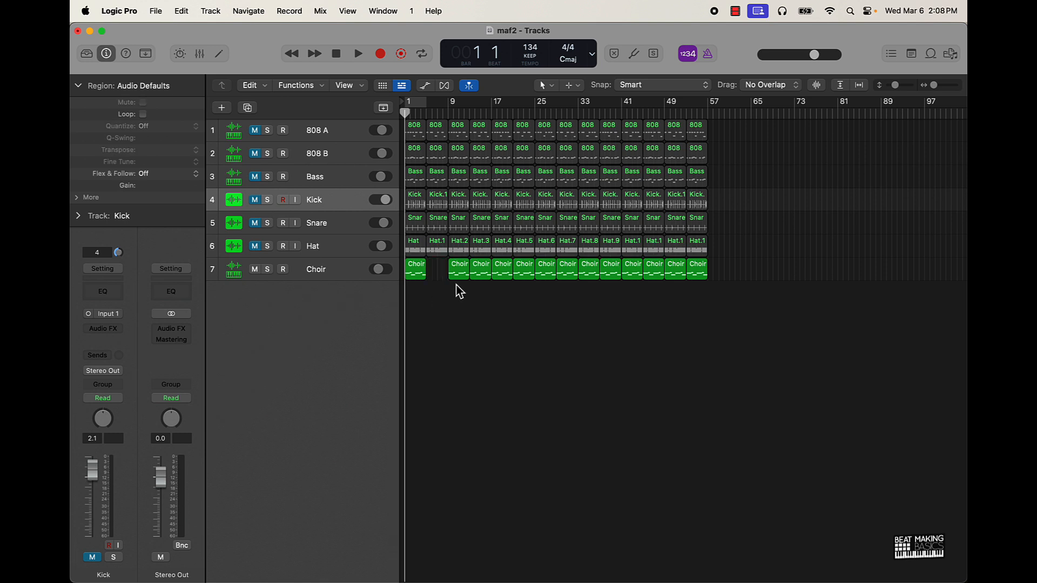
{"action": "key", "text": "super+z"}
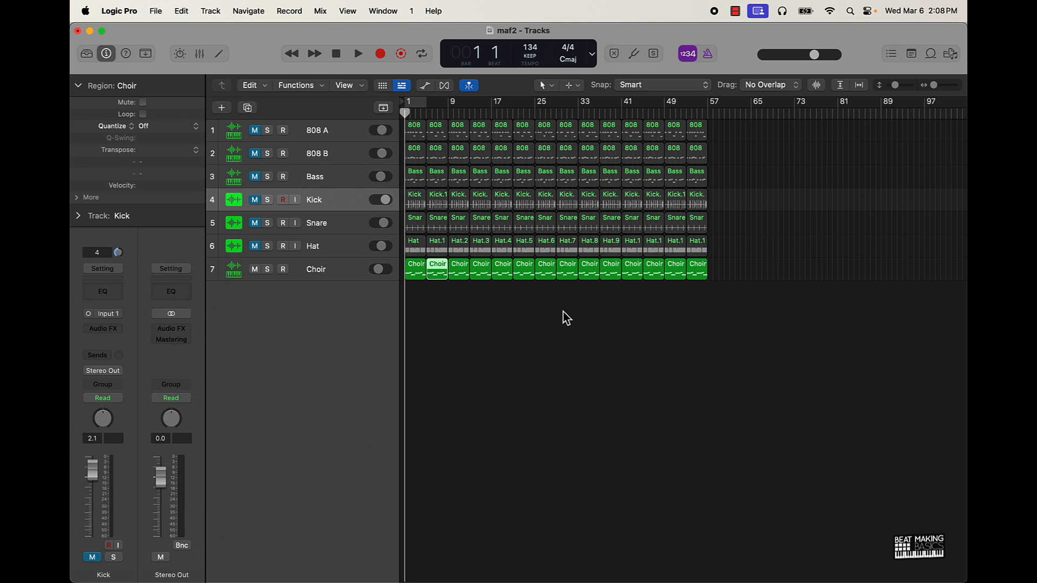
{"action": "left_click_drag", "start_coordinate": [701, 279], "coordinate": [894, 281]}
{"action": "left_click", "coordinate": [801, 277], "text": "shift"}
{"action": "left_click_drag", "start_coordinate": [776, 270], "coordinate": [964, 290]}
{"action": "key", "text": "Delete"}
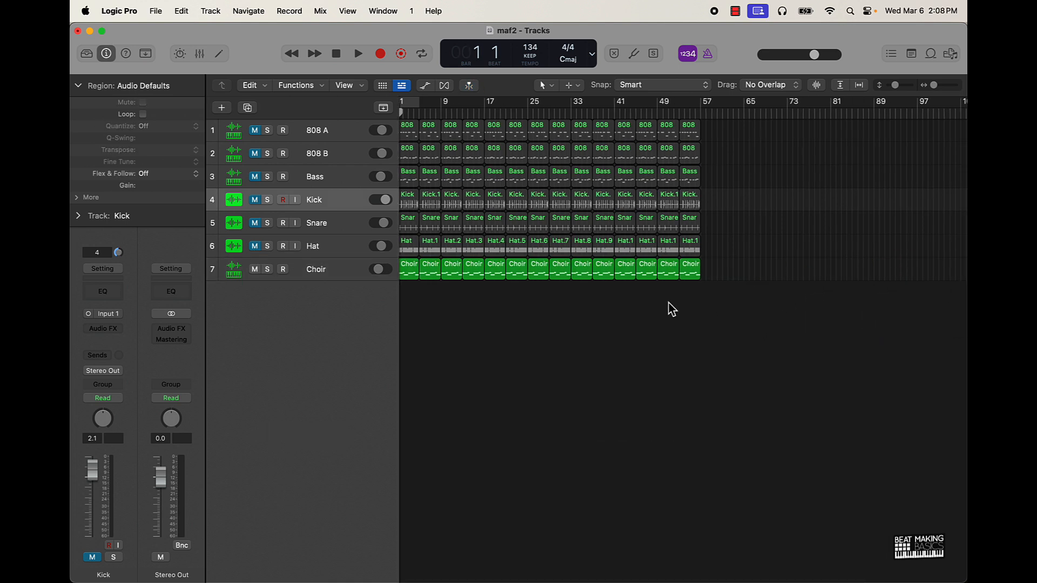
Move the project end marker to bar 89
{"action": "scroll", "coordinate": [711, 294], "scroll_direction": "right", "scroll_amount": 5}
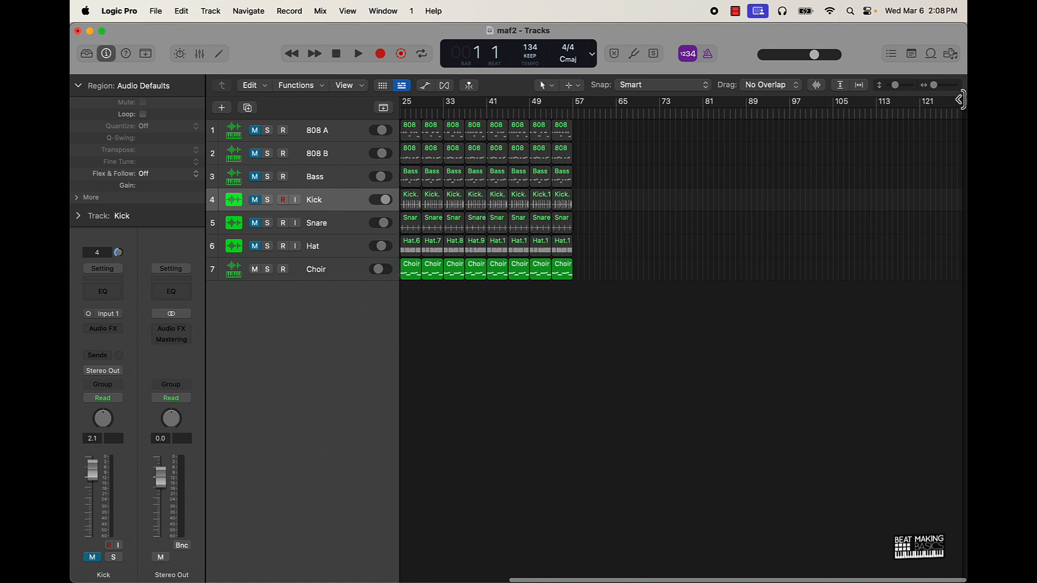
{"action": "left_click_drag", "start_coordinate": [961, 103], "coordinate": [702, 146]}
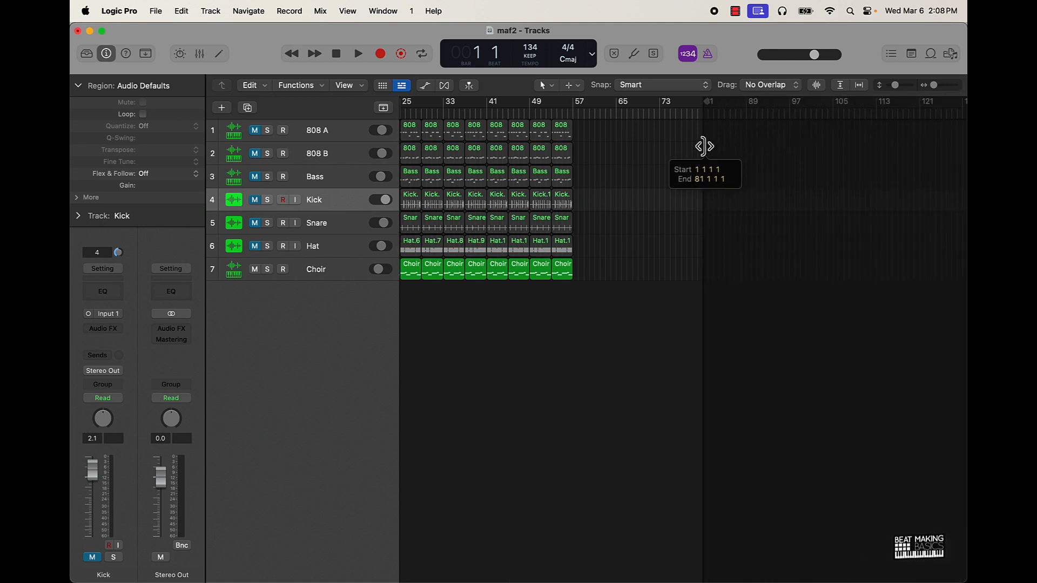
{"action": "scroll", "coordinate": [699, 151], "scroll_direction": "left", "scroll_amount": 5}
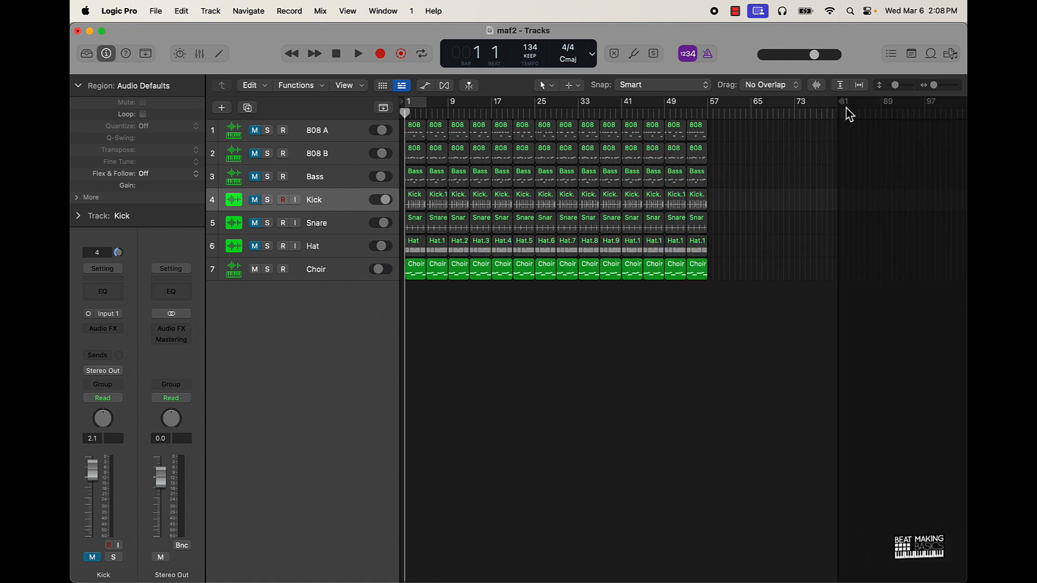
{"action": "left_click_drag", "start_coordinate": [843, 107], "coordinate": [883, 107]}
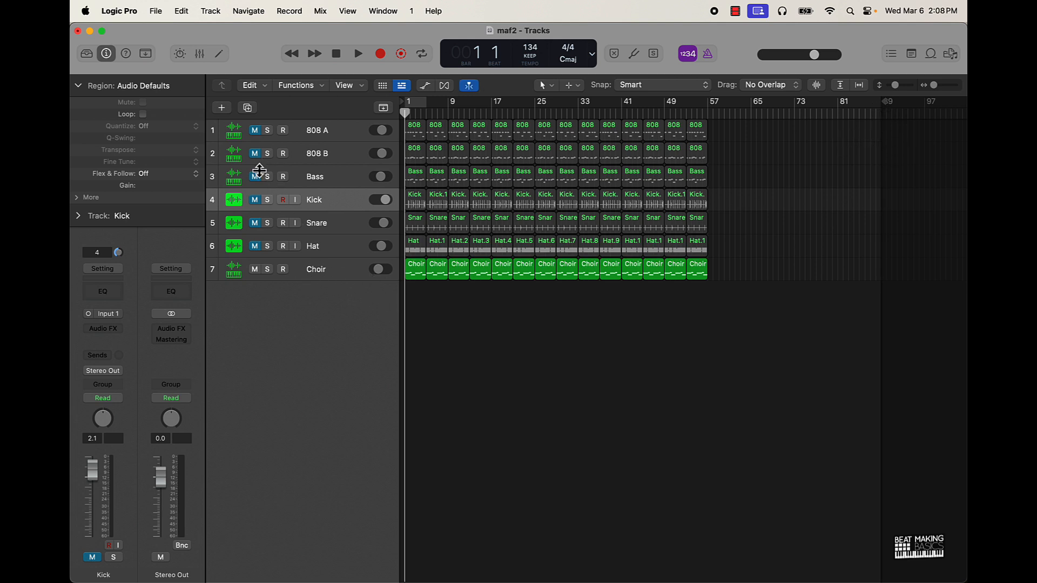
Unmute the Bass track, play from bar 1, and unmute Kick, Snare and Hat during playback before stopping
{"action": "left_click", "coordinate": [254, 178]}
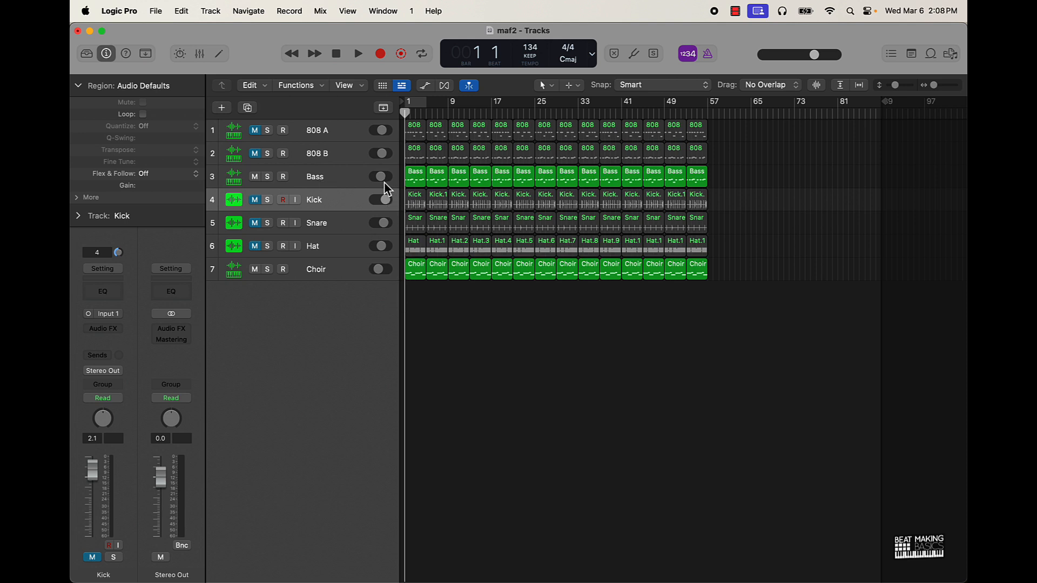
{"action": "key", "text": "space"}
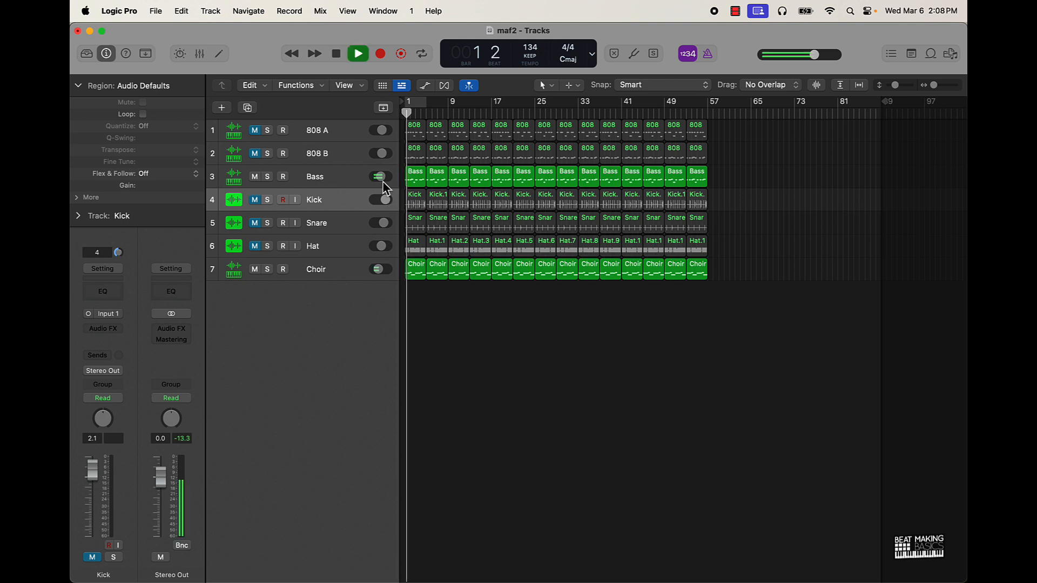
{"action": "left_click_drag", "start_coordinate": [381, 177], "coordinate": [380, 177]}
{"action": "key", "text": "XF86AudioRaiseVolume"}
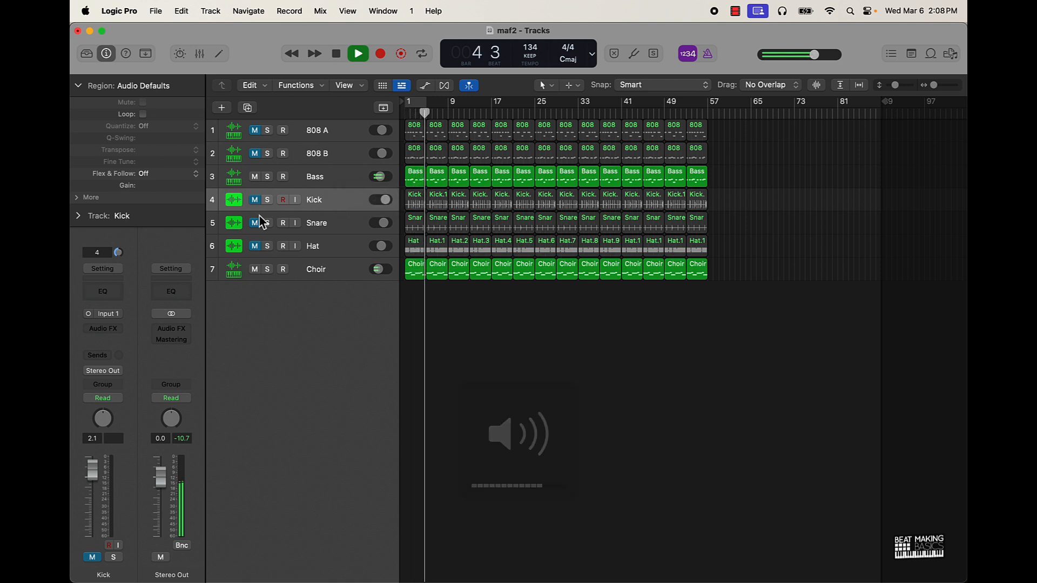
{"action": "left_click_drag", "start_coordinate": [255, 200], "coordinate": [260, 251]}
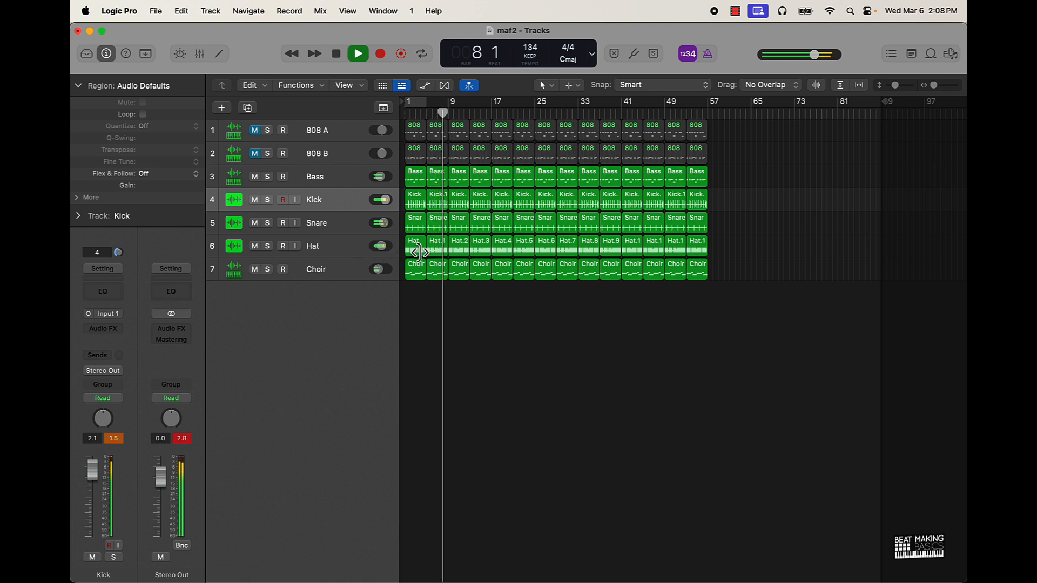
{"action": "key", "text": "space"}
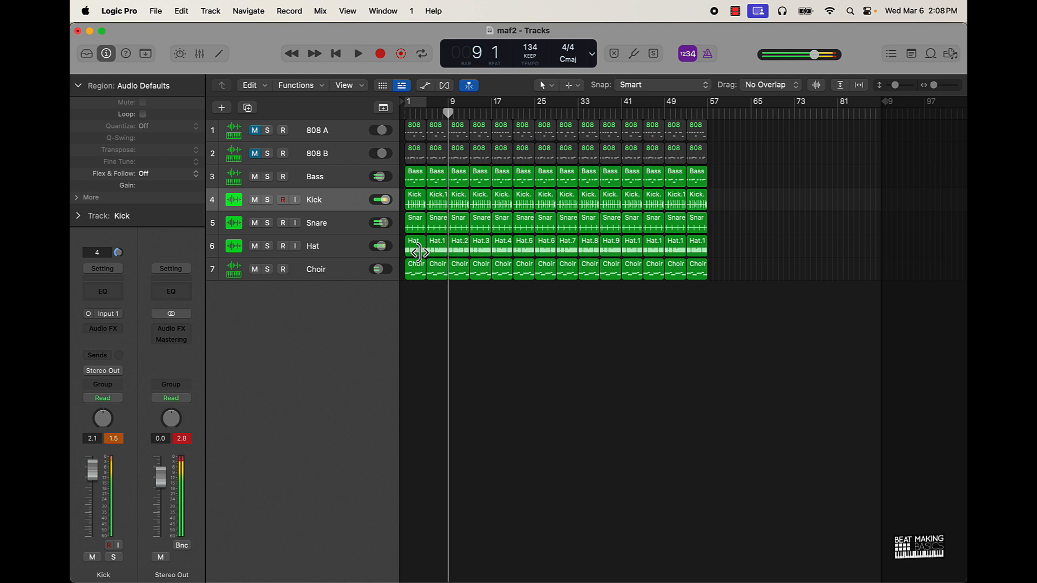
Mute the first Kick, Snare and Hat regions at bar 1
{"action": "left_click", "coordinate": [416, 206]}
{"action": "left_click", "coordinate": [417, 222], "text": "shift"}
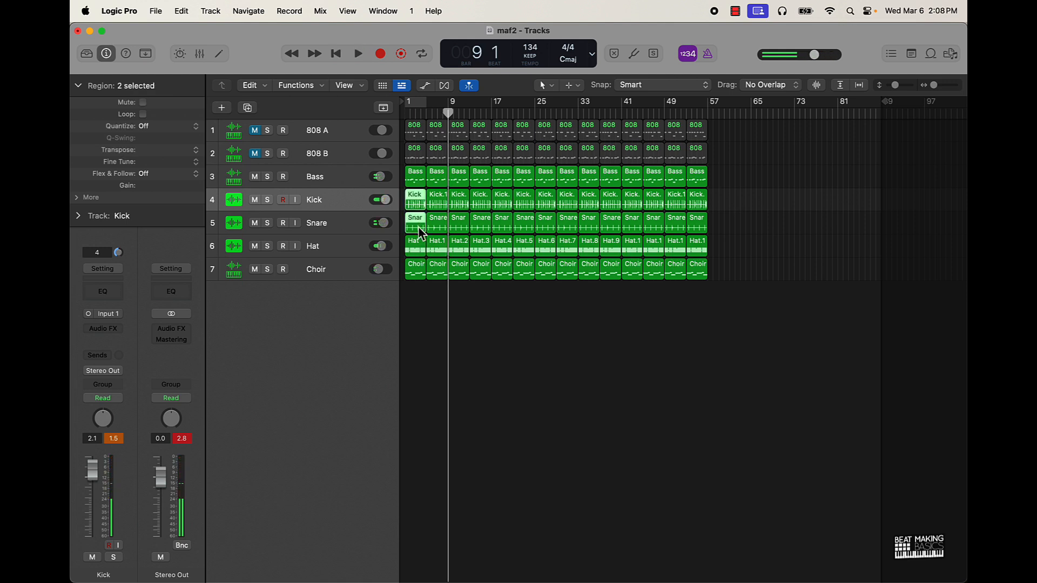
{"action": "left_click", "coordinate": [421, 248], "text": "shift"}
{"action": "key", "text": "ctrl+m"}
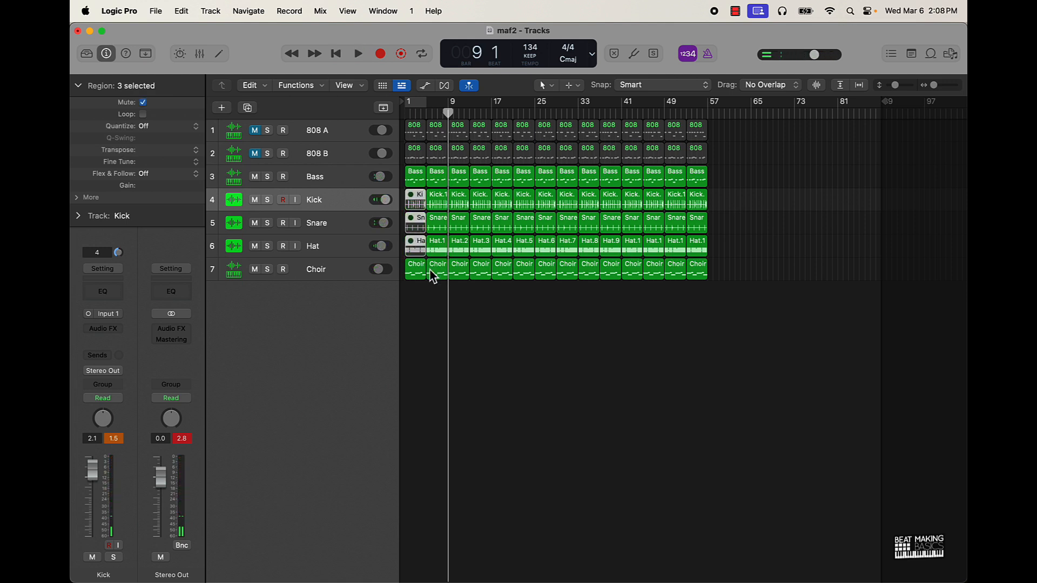
{"action": "left_click", "coordinate": [502, 353]}
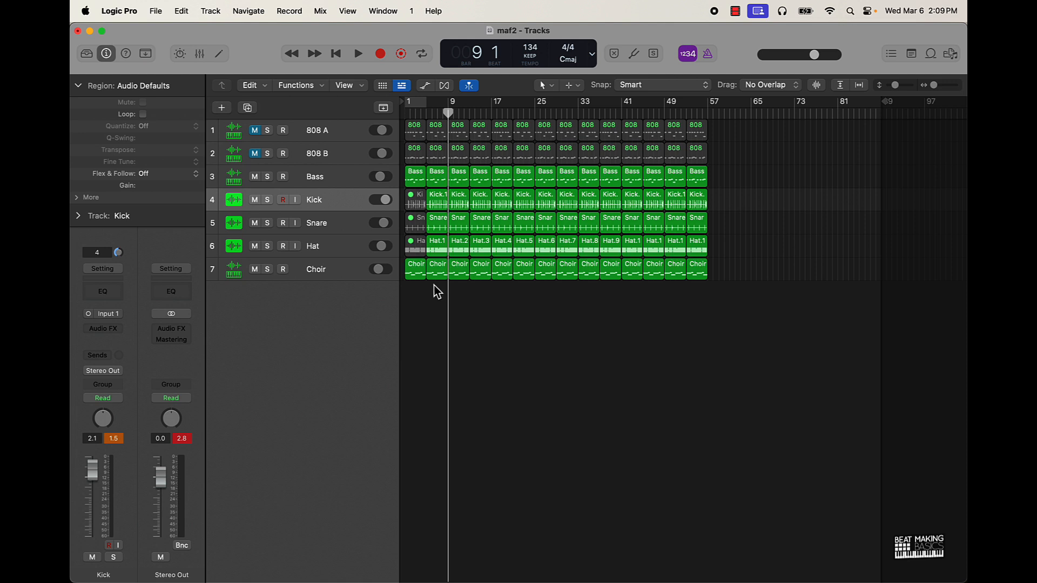
Duplicate the Choir track, copy the Choir region at bar 5 onto the new track and adjust the copy's transposition
{"action": "left_click", "coordinate": [332, 279]}
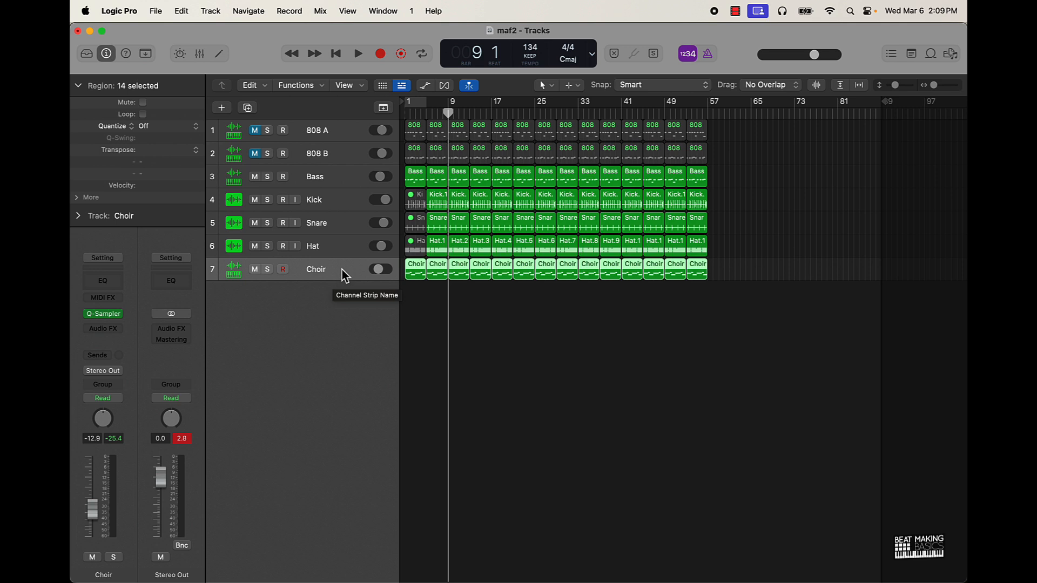
{"action": "key", "text": "super+d"}
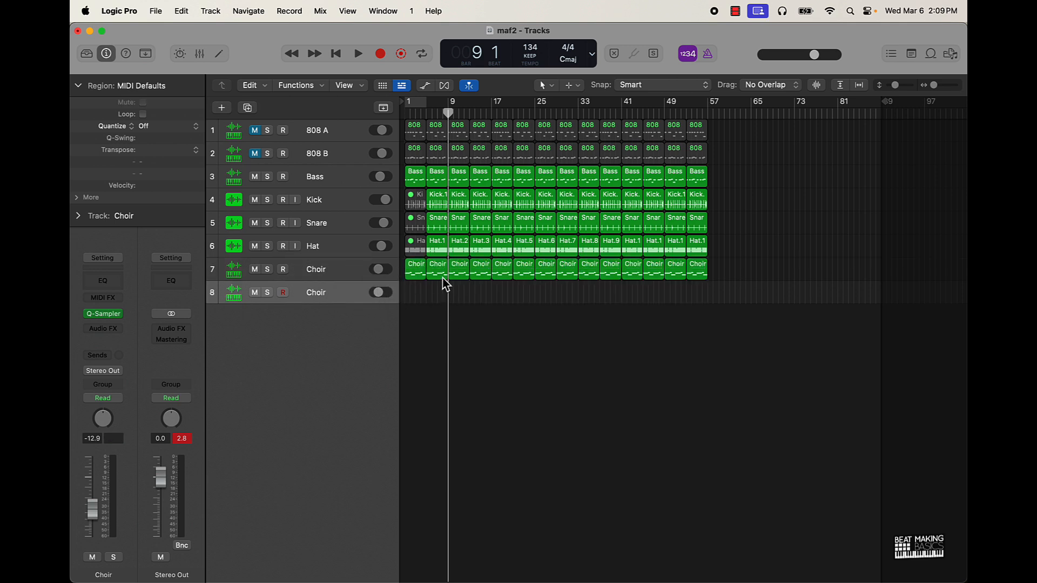
{"action": "left_click_drag", "start_coordinate": [442, 278], "coordinate": [440, 296]}
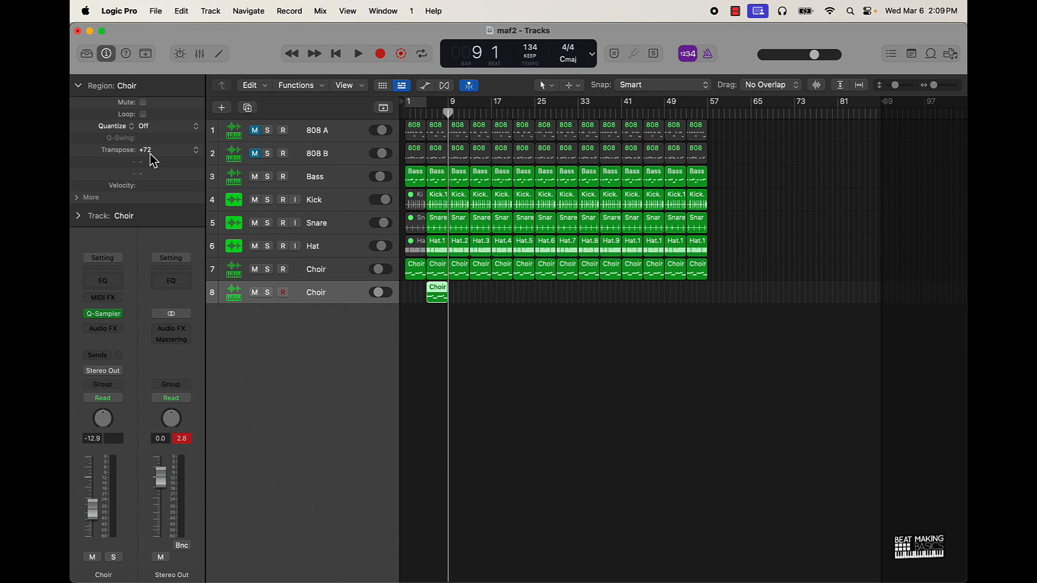
{"action": "left_click_drag", "start_coordinate": [150, 153], "coordinate": [151, 153]}
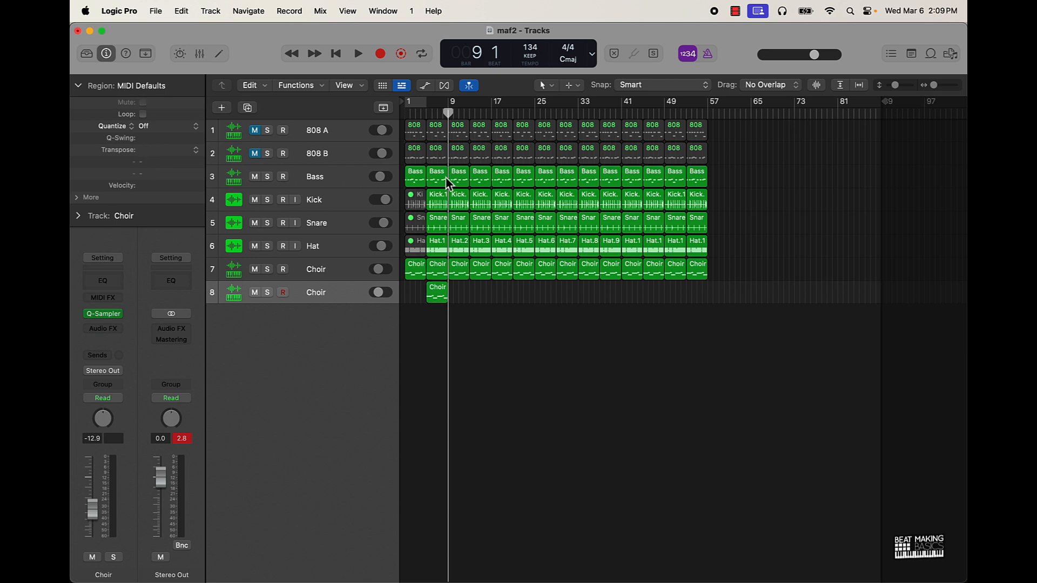
Return the playhead to bar 1 and mute the Bass regions at bars 9 and 13
{"action": "key", "text": "Return"}
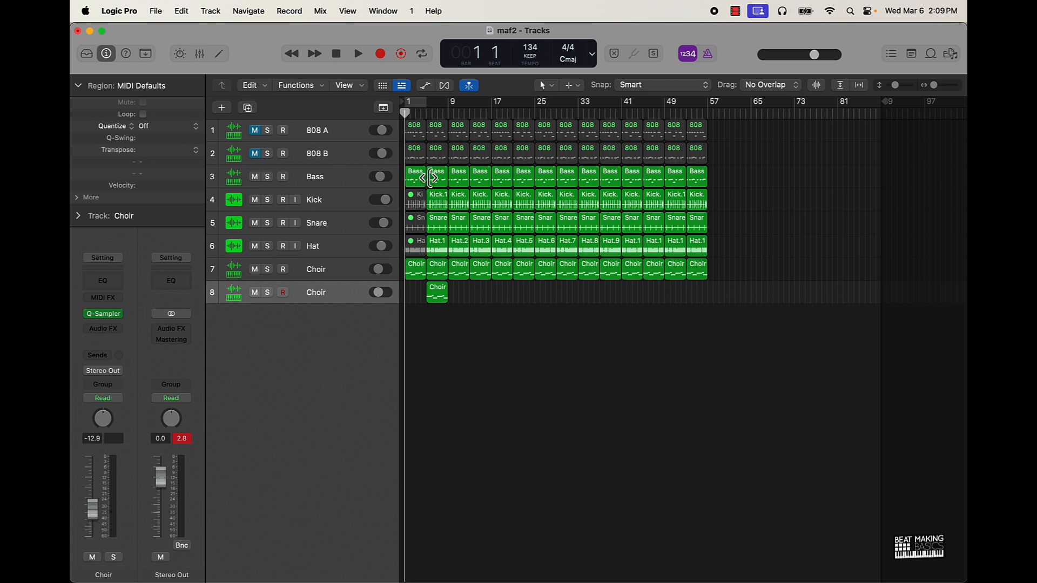
{"action": "left_click", "coordinate": [461, 183]}
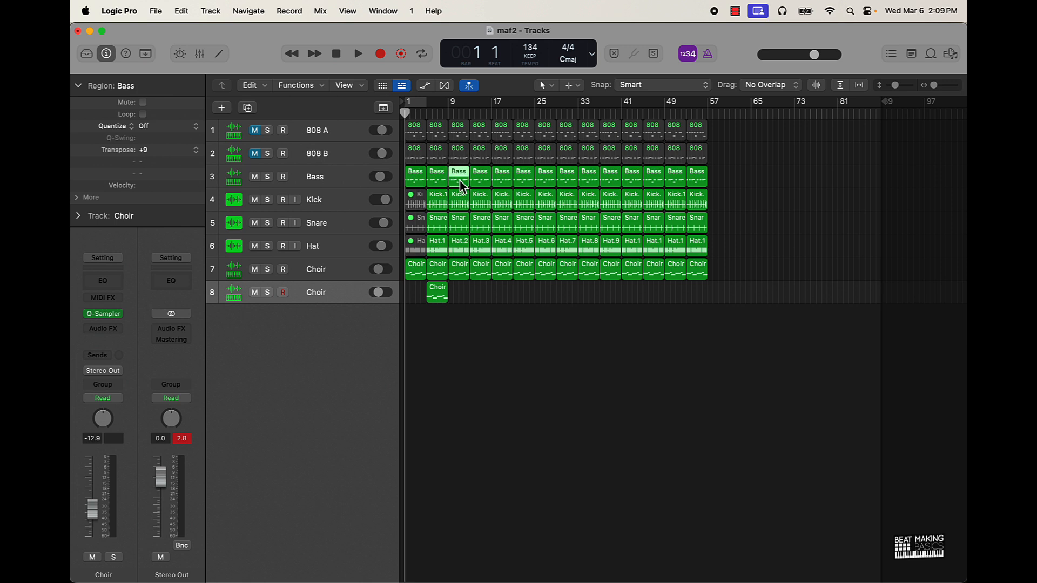
{"action": "key", "text": "ctrl+m"}
{"action": "left_click", "coordinate": [480, 181]}
{"action": "key", "text": "ctrl+m"}
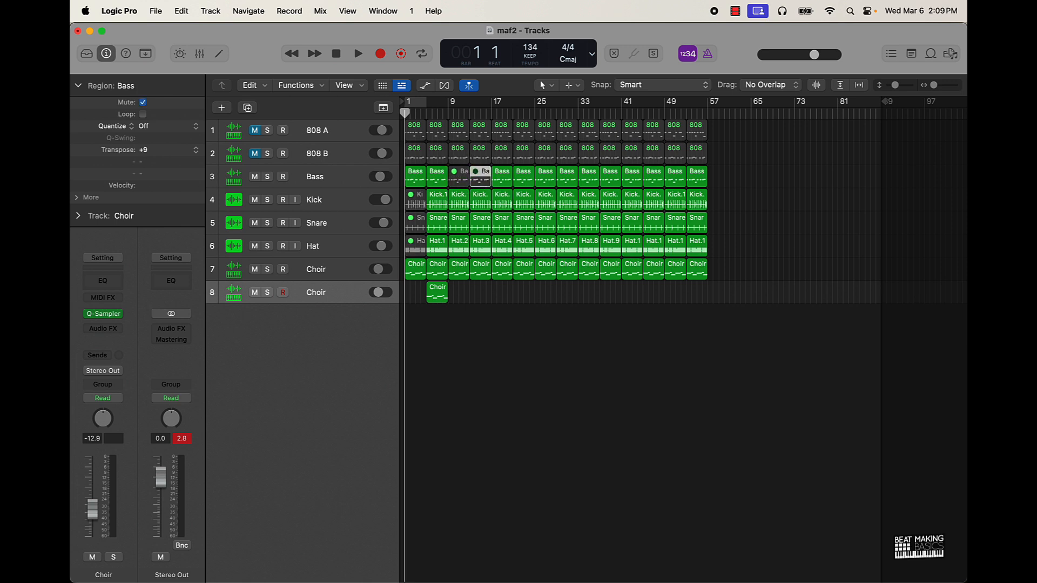
Mute the 808 A regions at bars 1, 5 and 13 and the 808 B regions at bars 1, 5 and 9
{"action": "left_click", "coordinate": [439, 134]}
{"action": "left_click", "coordinate": [423, 138], "text": "shift"}
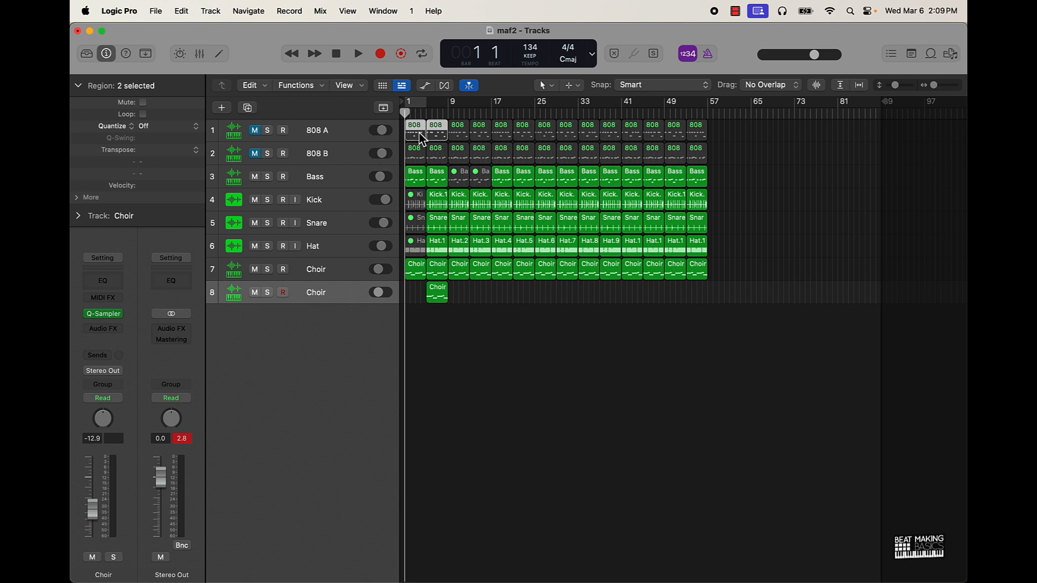
{"action": "key", "text": "ctrl+m"}
{"action": "left_click", "coordinate": [458, 154]}
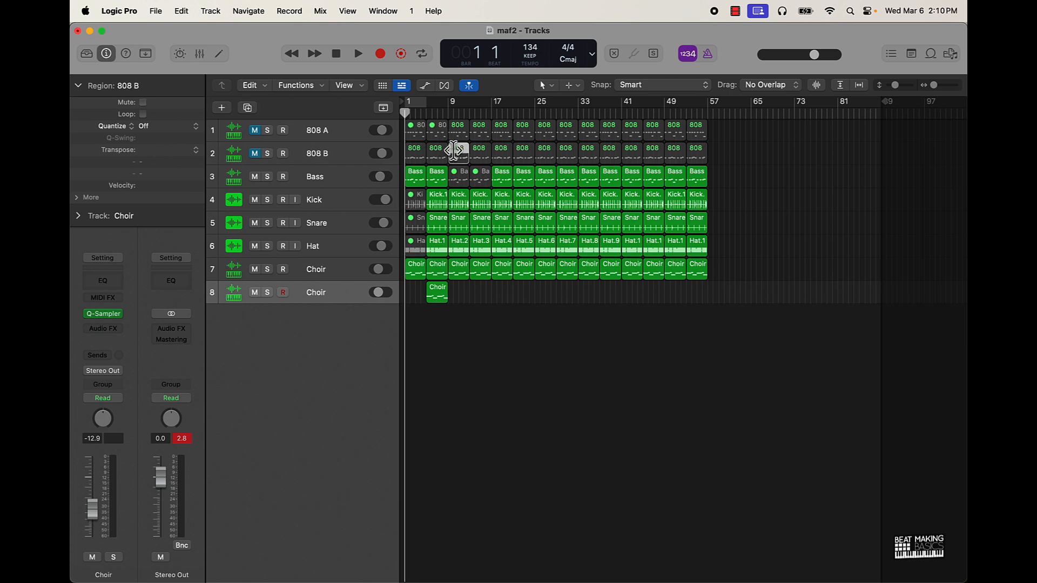
{"action": "left_click", "coordinate": [436, 154], "text": "shift"}
{"action": "left_click", "coordinate": [414, 157], "text": "shift"}
{"action": "key", "text": "ctrl+m"}
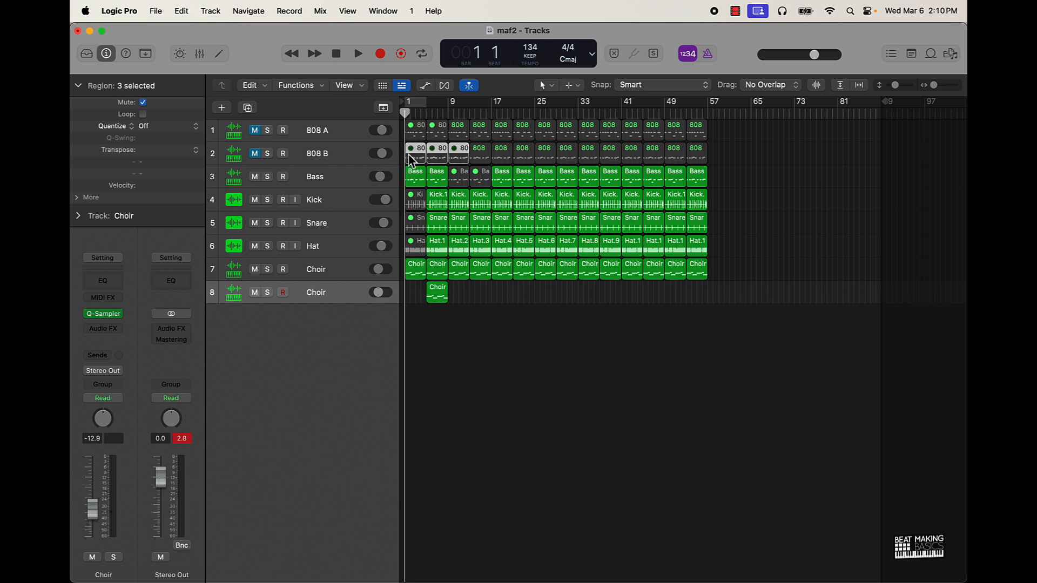
{"action": "left_click", "coordinate": [482, 130]}
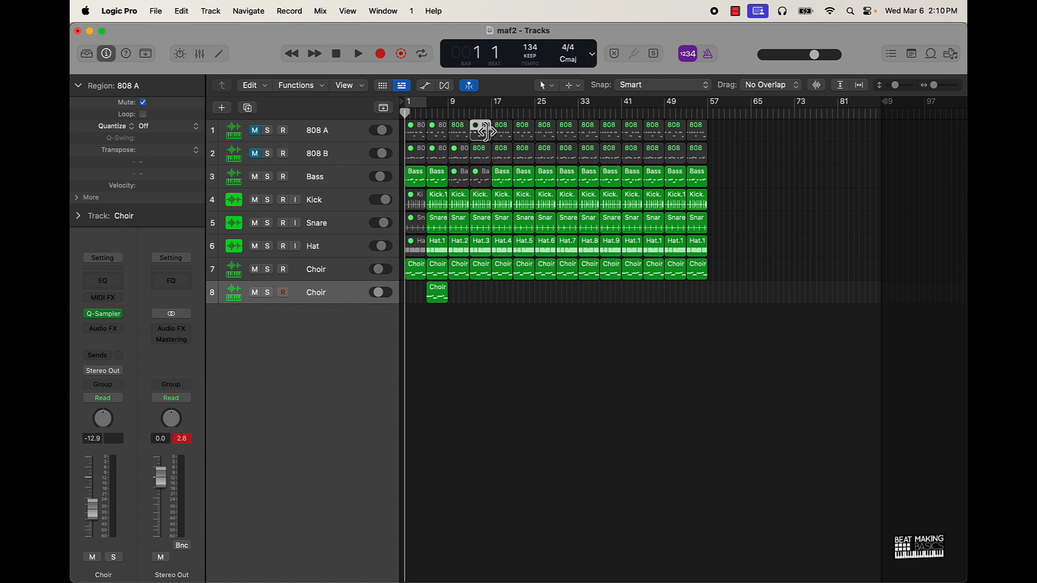
Unmute the 808 A and 808 B tracks, and lower the second Choir track's volume to -14.4 dB during playback
{"action": "left_click", "coordinate": [258, 136]}
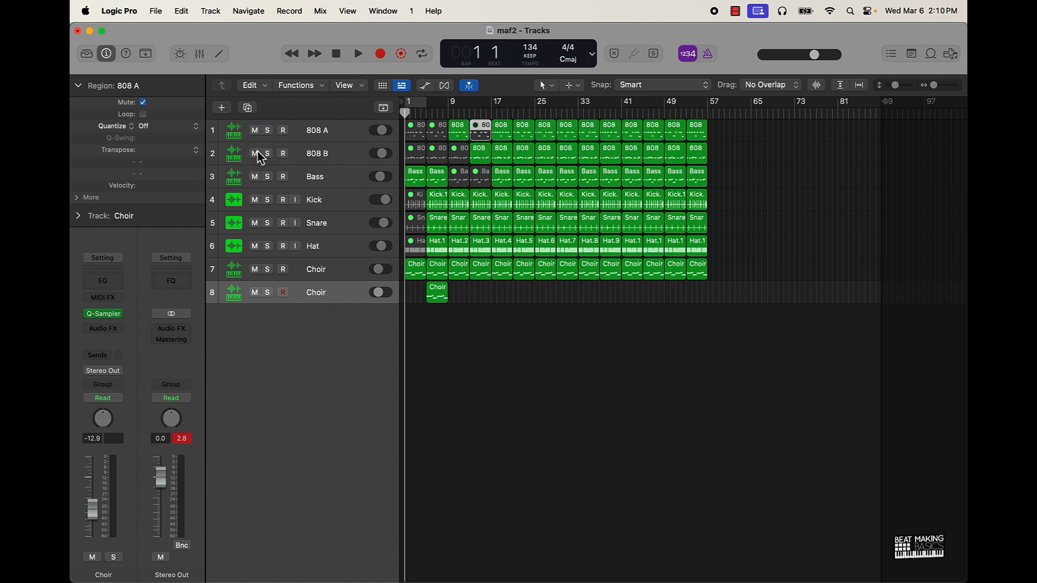
{"action": "left_click", "coordinate": [549, 346]}
{"action": "key", "text": "space"}
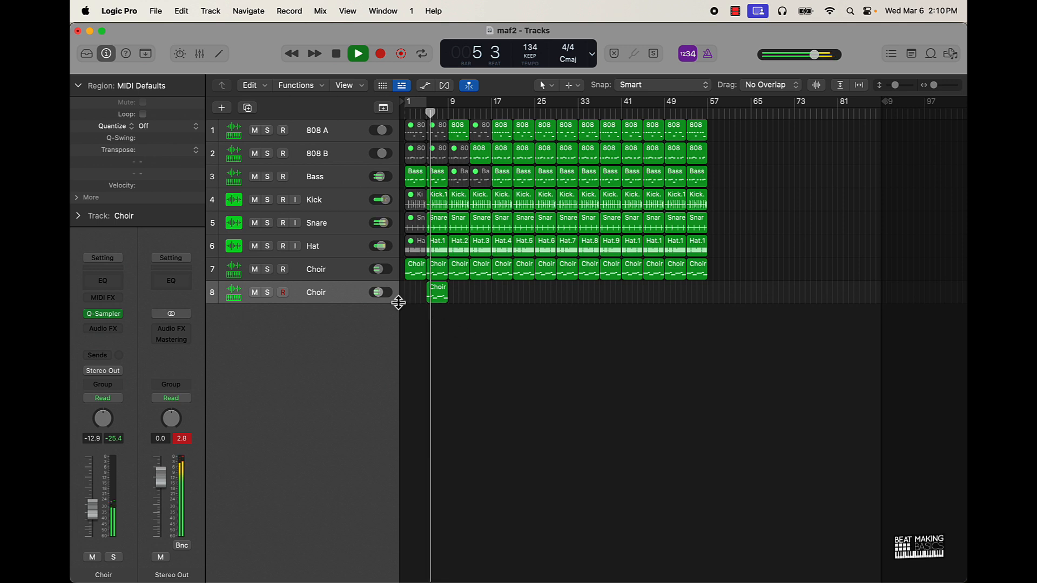
{"action": "left_click_drag", "start_coordinate": [378, 293], "coordinate": [376, 292]}
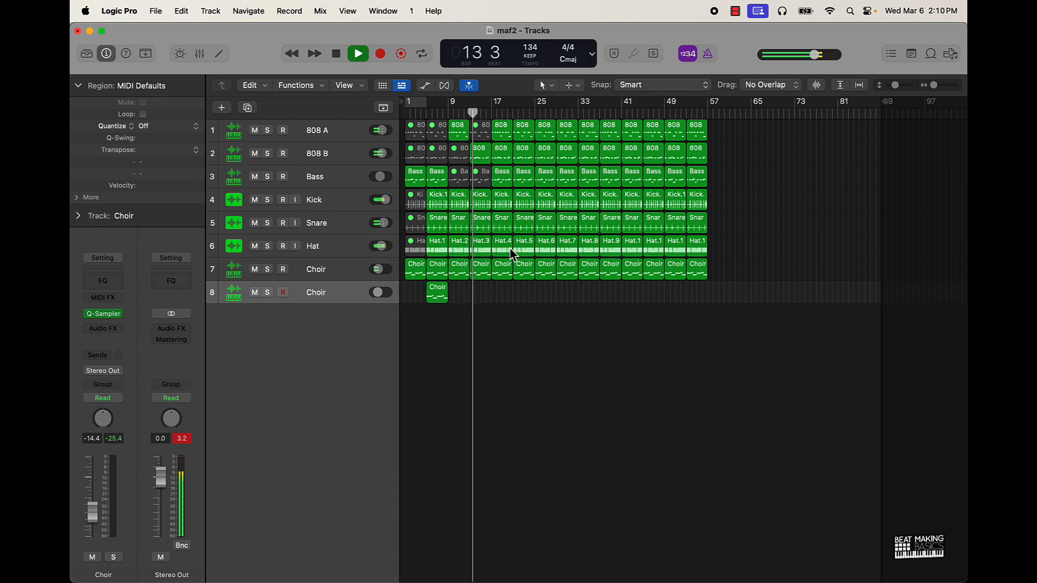
Mute the 808 A, 808 B and Kick regions at bar 17 while the song plays
{"action": "left_click", "coordinate": [507, 154]}
{"action": "left_click", "coordinate": [505, 138], "text": "shift"}
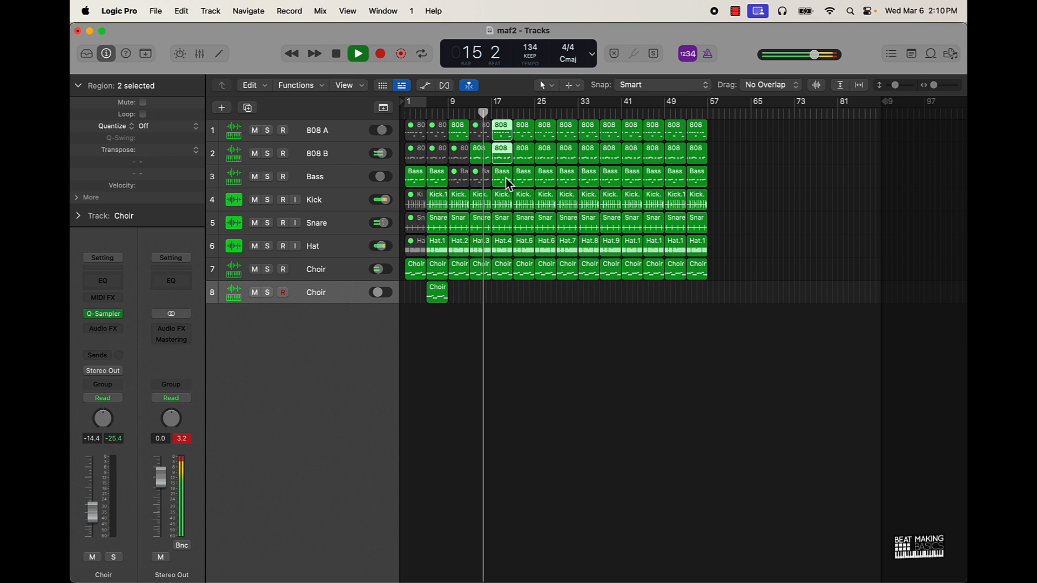
{"action": "key", "text": "ctrl+m"}
{"action": "left_click", "coordinate": [507, 209]}
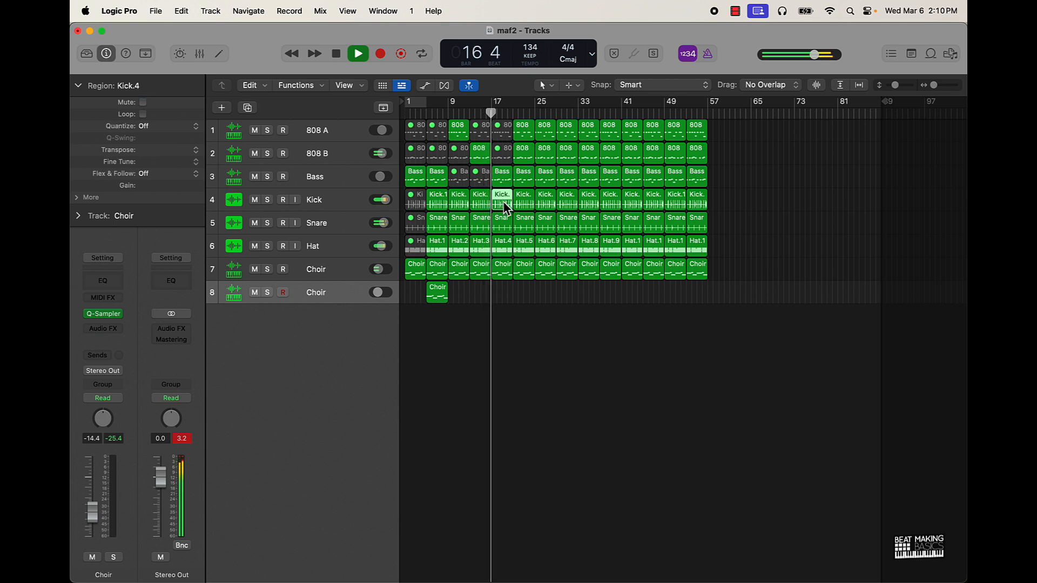
{"action": "key", "text": "ctrl+m"}
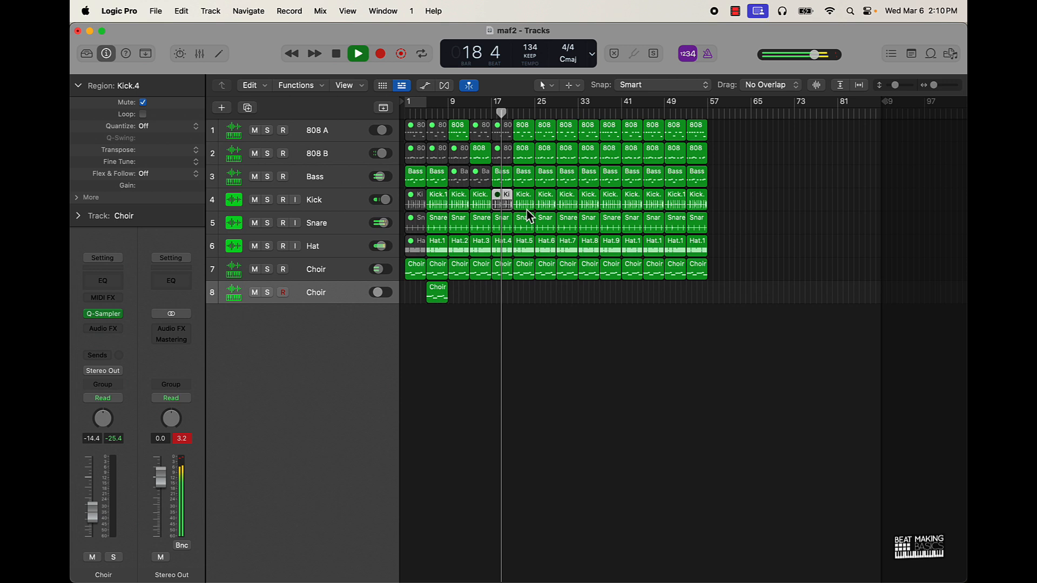
Mute the 808 A and 808 B regions at bars 21 and 25, and stop playback
{"action": "left_click", "coordinate": [527, 158]}
{"action": "left_click", "coordinate": [528, 137], "text": "shift"}
{"action": "key", "text": "ctrl+m"}
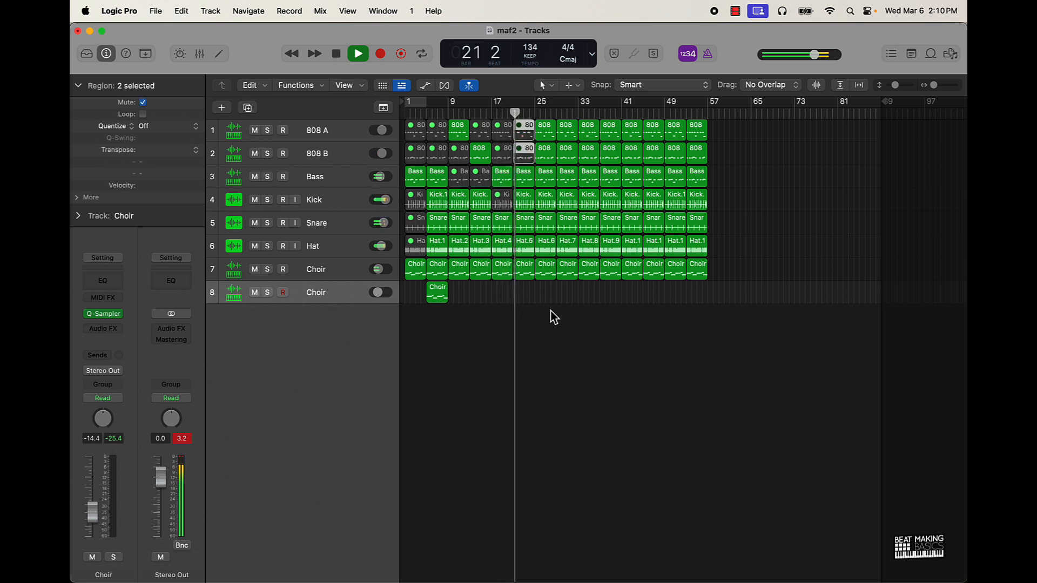
{"action": "left_click", "coordinate": [549, 162]}
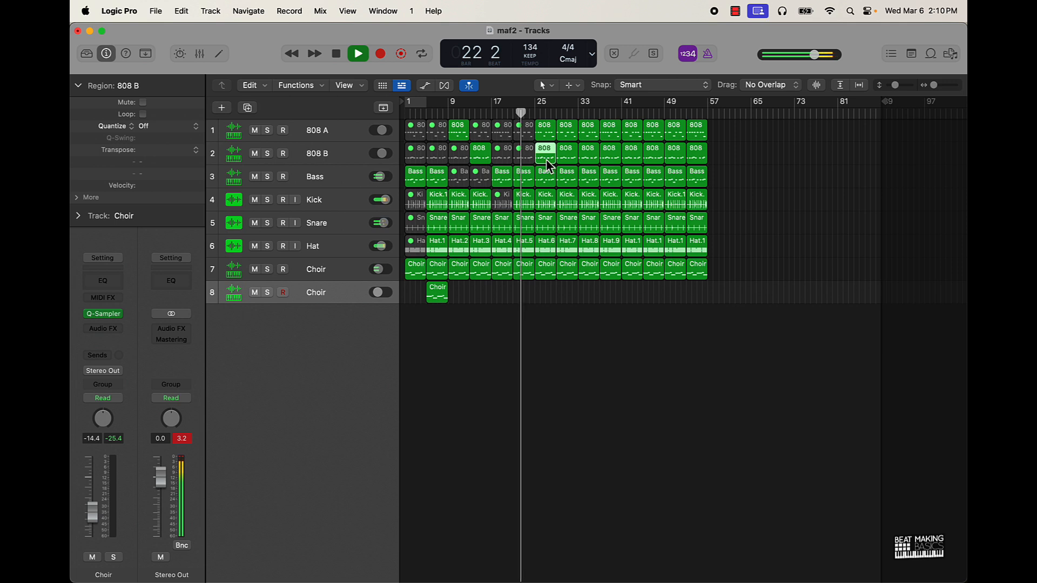
{"action": "left_click", "coordinate": [549, 142], "text": "shift"}
{"action": "key", "text": "ctrl+m"}
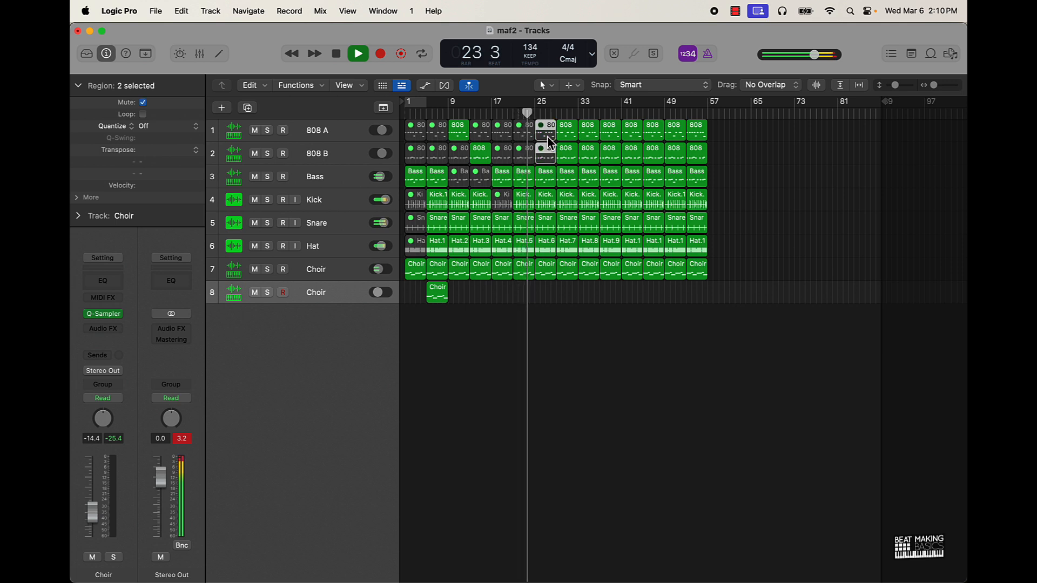
{"action": "left_click", "coordinate": [556, 324]}
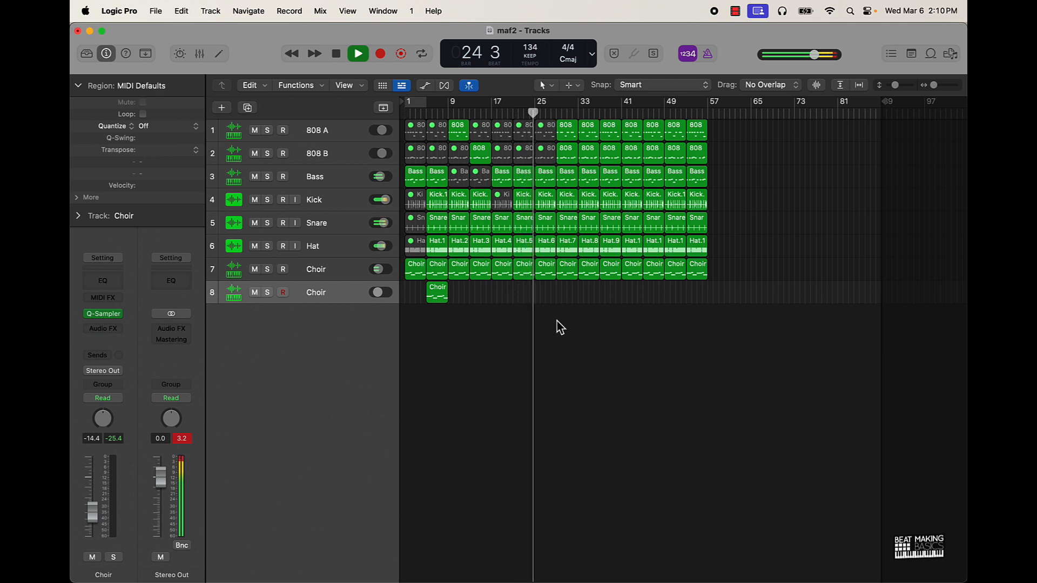
{"action": "key", "text": "space"}
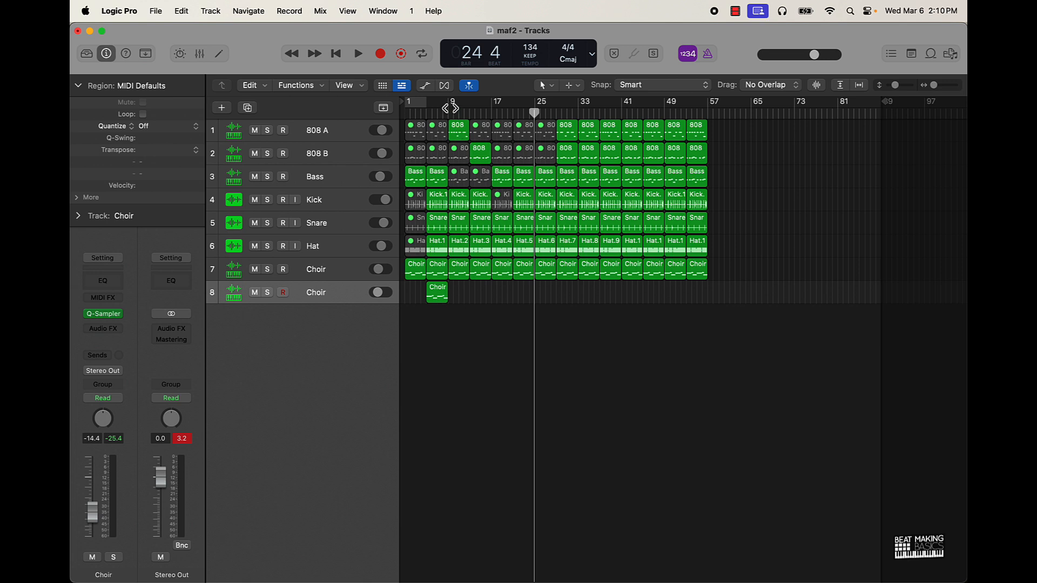
Copy the +12 Choir region from bar 5 to bar 21 on the second Choir track, leaving the cycle range off
{"action": "left_click_drag", "start_coordinate": [452, 109], "coordinate": [486, 110]}
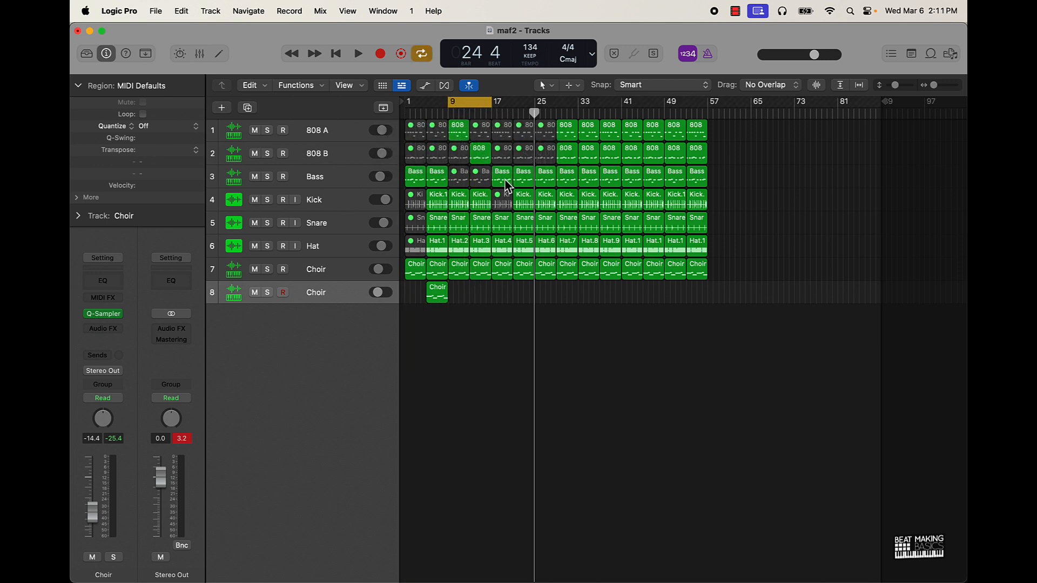
{"action": "left_click_drag", "start_coordinate": [497, 293], "coordinate": [502, 111]}
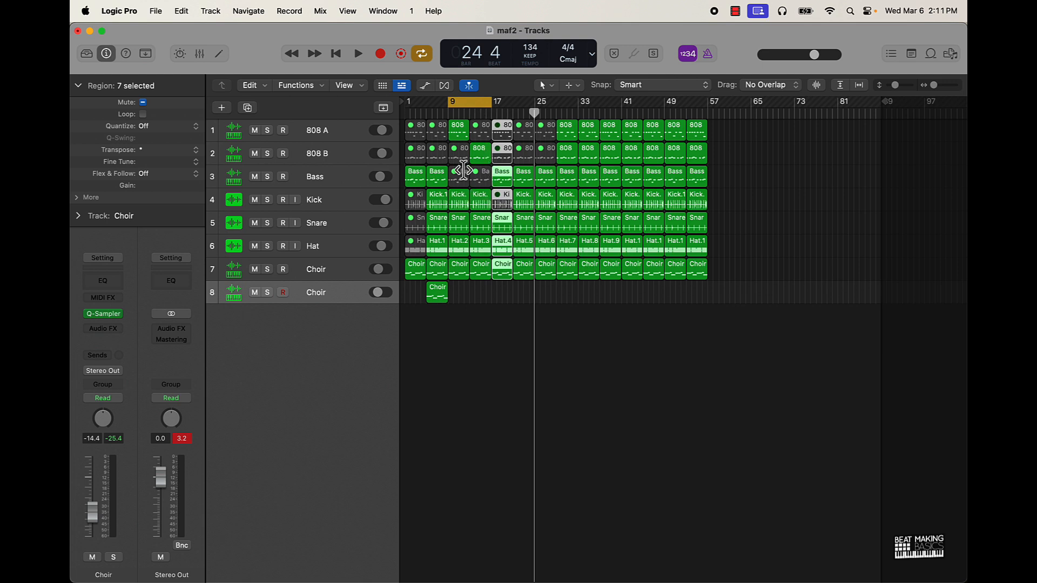
{"action": "scroll", "coordinate": [476, 135], "scroll_direction": "up", "scroll_amount": 5}
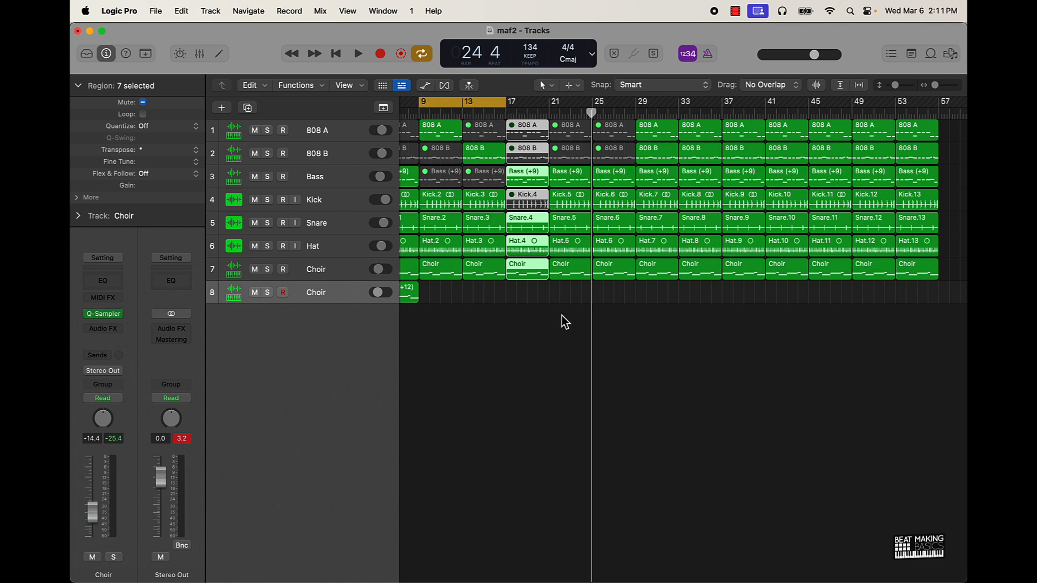
{"action": "scroll", "coordinate": [446, 314], "scroll_direction": "left", "scroll_amount": 4}
{"action": "left_click_drag", "start_coordinate": [462, 296], "coordinate": [636, 318]}
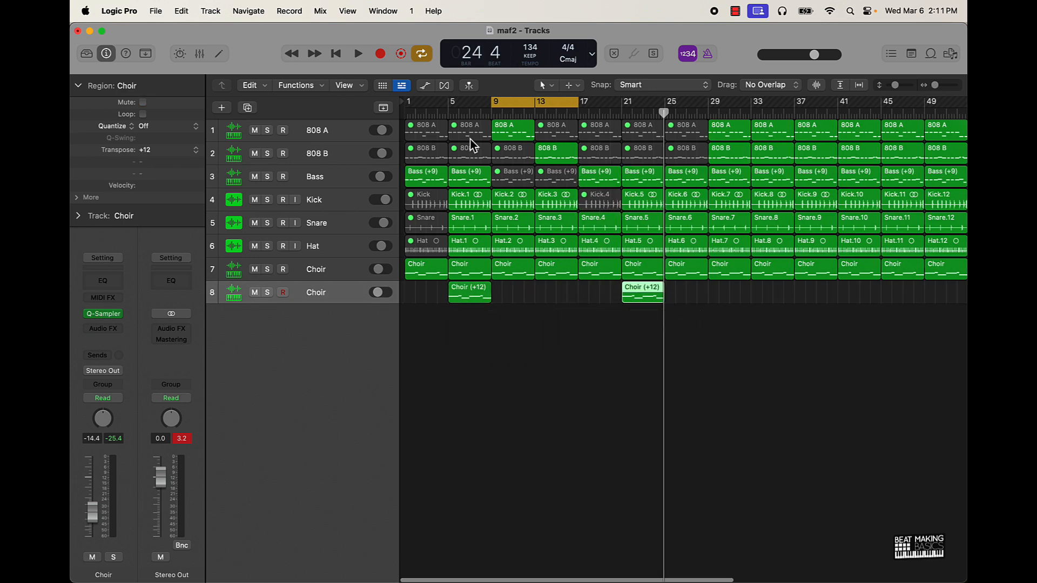
{"action": "left_click", "coordinate": [527, 104]}
Mute the Bass regions at bars 25 and 29, unmute the 808 B region at bar 25 and mute the one at bar 29
{"action": "left_click", "coordinate": [695, 182]}
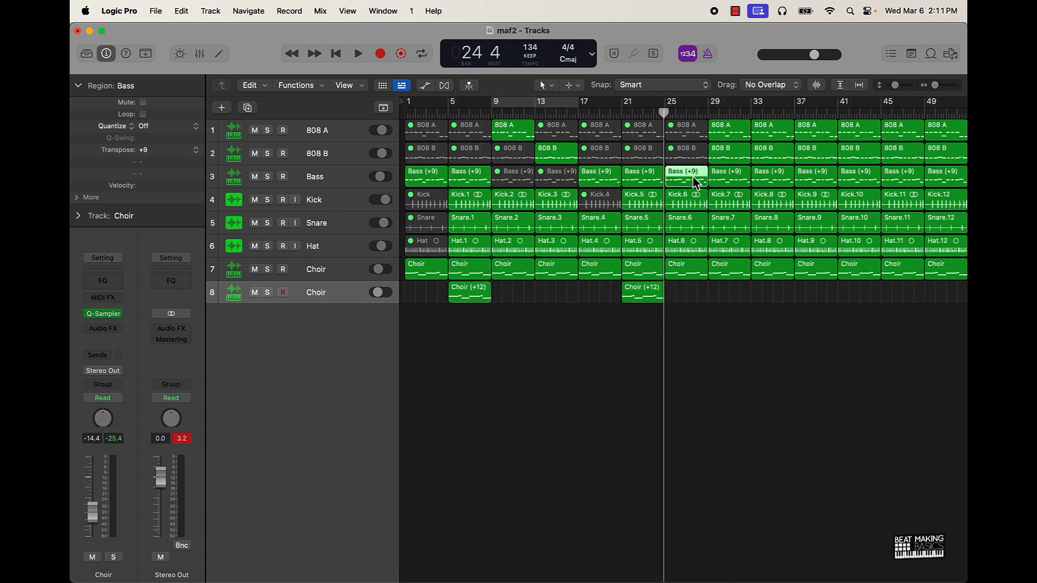
{"action": "left_click", "coordinate": [729, 182]}
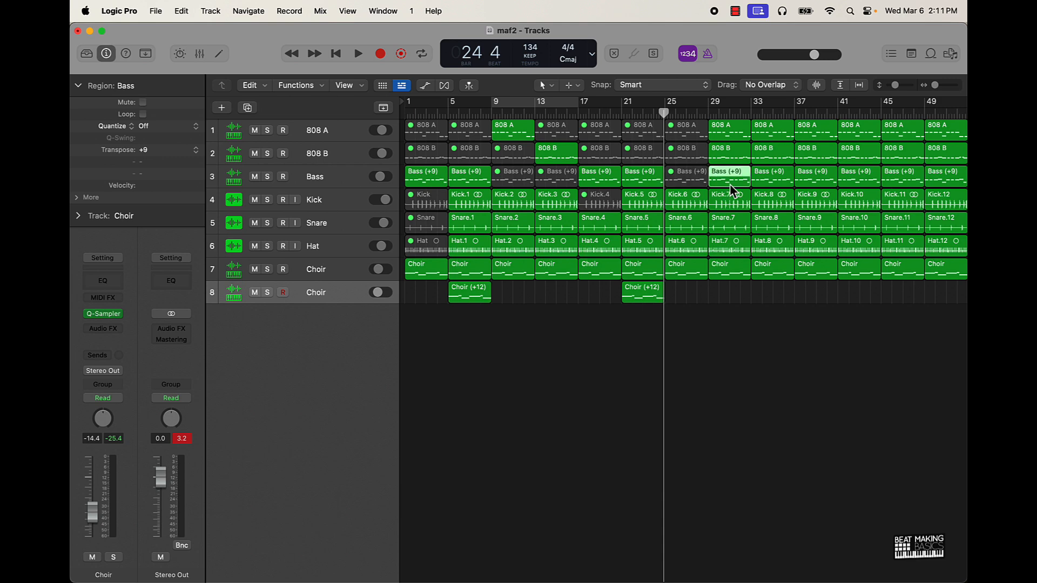
{"action": "left_click", "coordinate": [687, 162]}
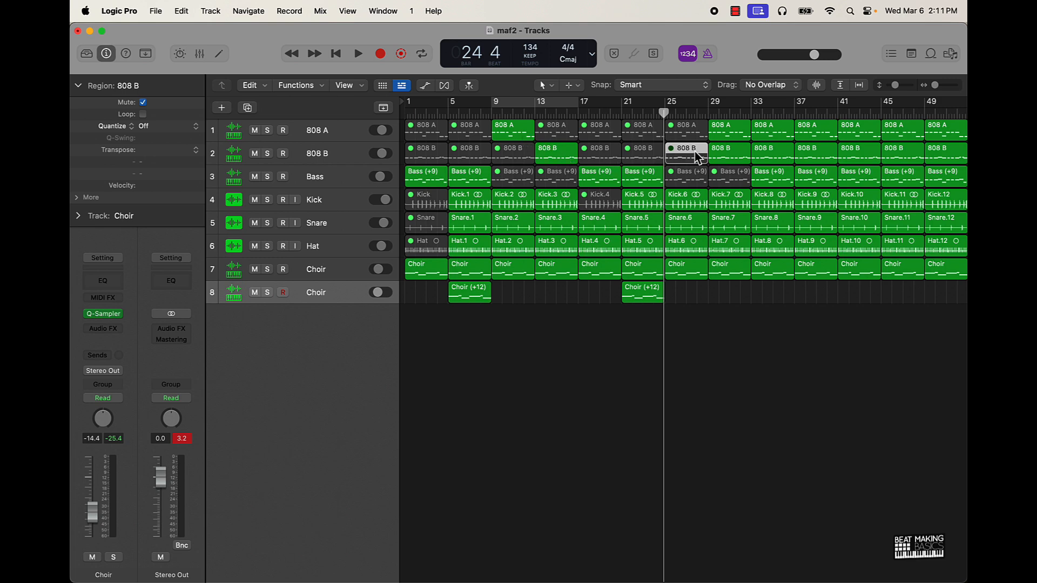
{"action": "key", "text": "ctrl+m"}
{"action": "left_click", "coordinate": [730, 157]}
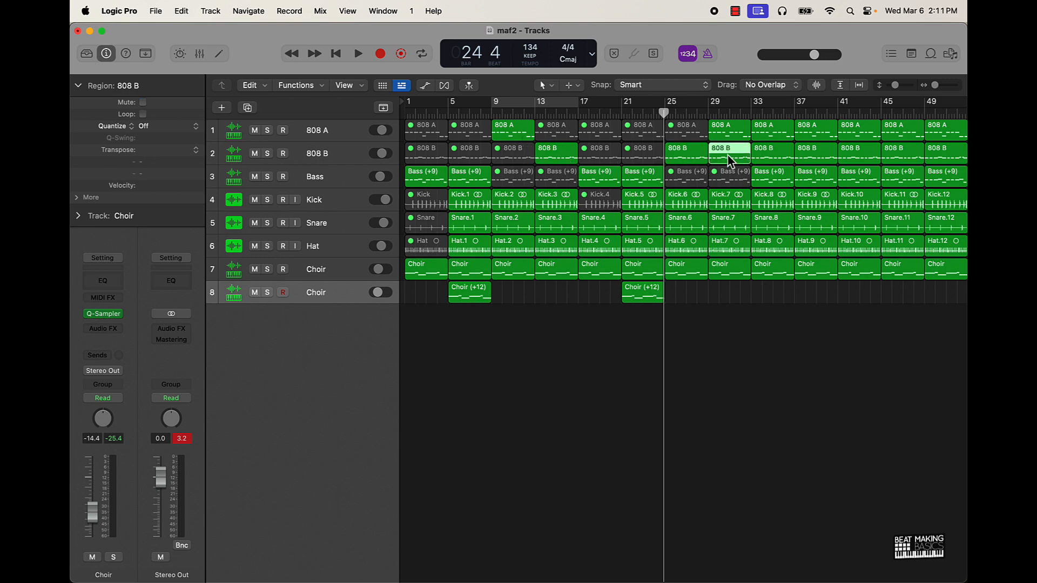
{"action": "key", "text": "ctrl+m"}
{"action": "key", "text": "super+Left"}
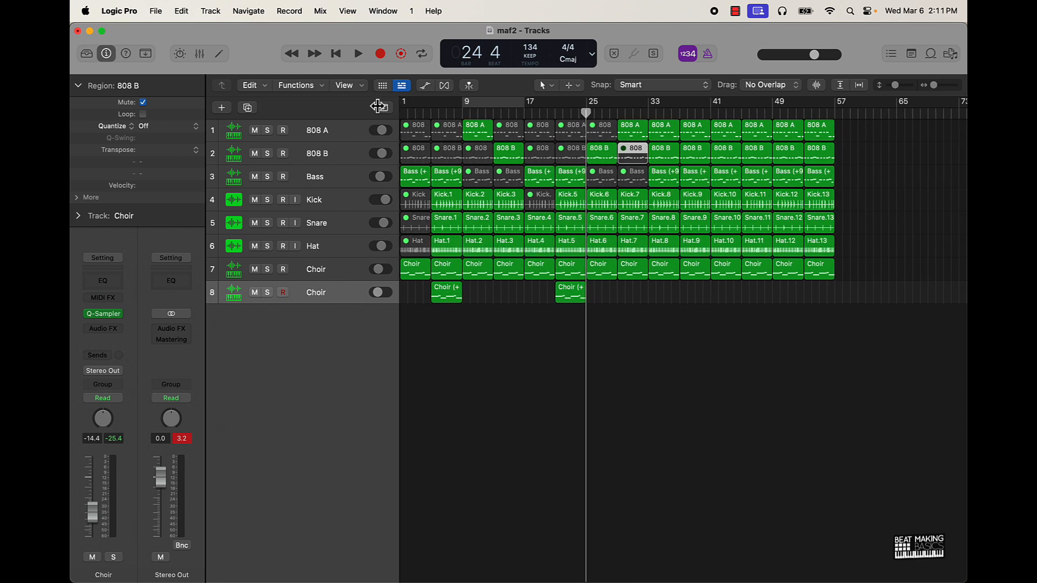
Open the color palette, reset the peak level readings and color the second Choir track red
{"action": "left_click", "coordinate": [148, 58]}
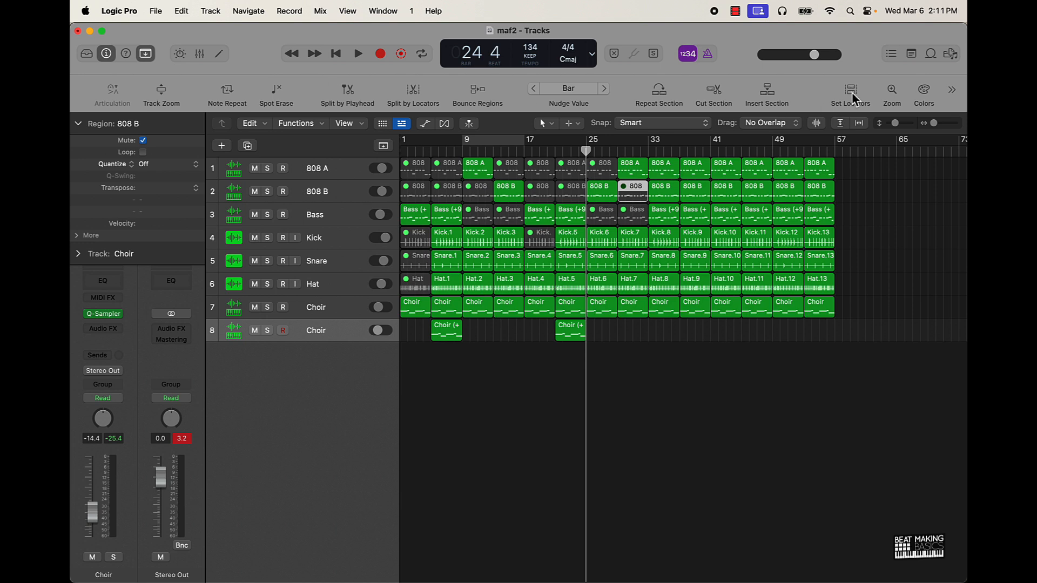
{"action": "left_click", "coordinate": [923, 97]}
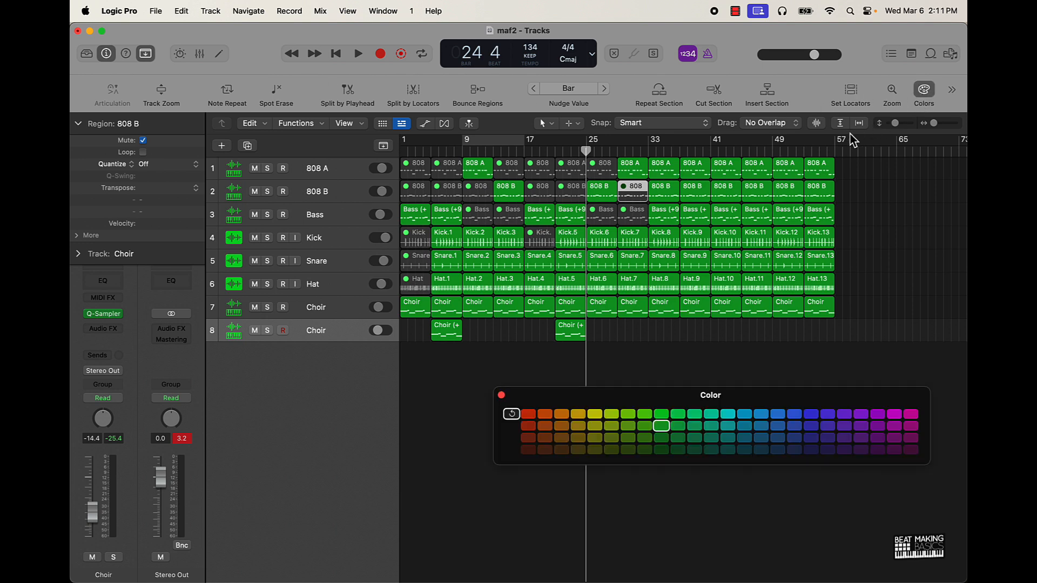
{"action": "left_click", "coordinate": [858, 183]}
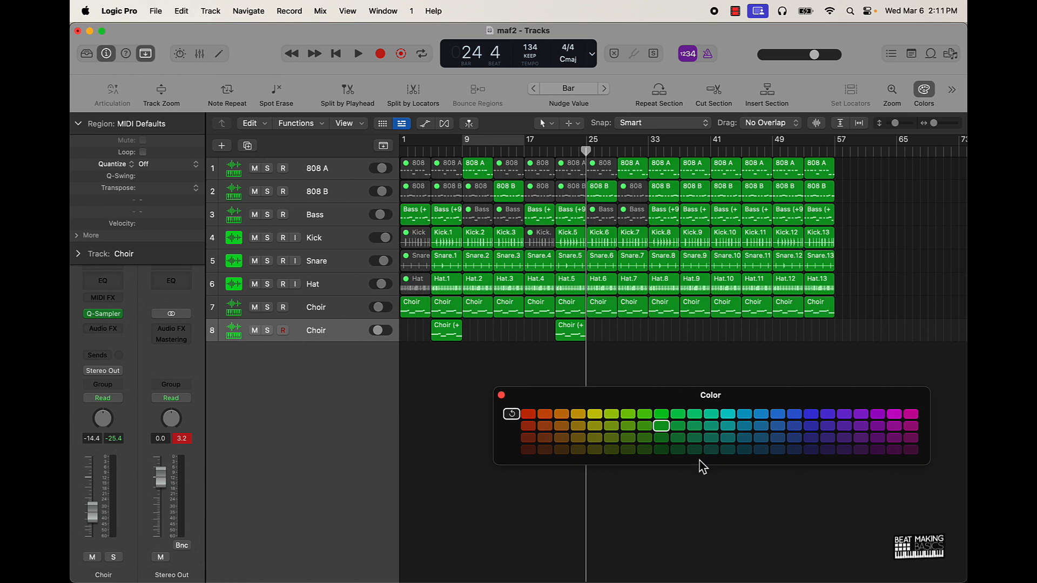
{"action": "left_click", "coordinate": [183, 439]}
{"action": "left_click", "coordinate": [531, 415]}
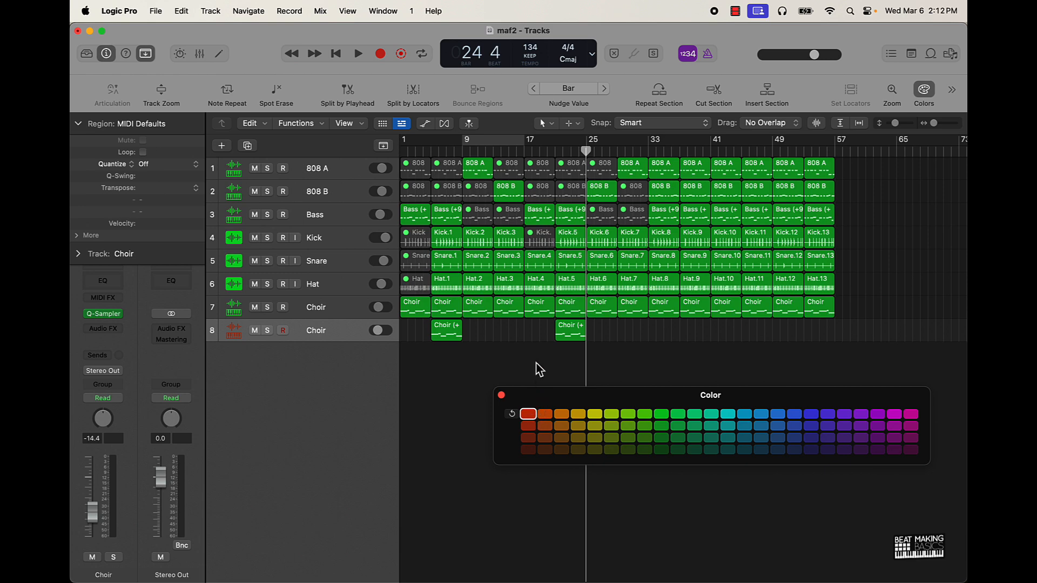
Color all regions at bars 9 and 13 red and all regions at bar 17 orange
{"action": "left_click_drag", "start_coordinate": [483, 373], "coordinate": [538, 149]}
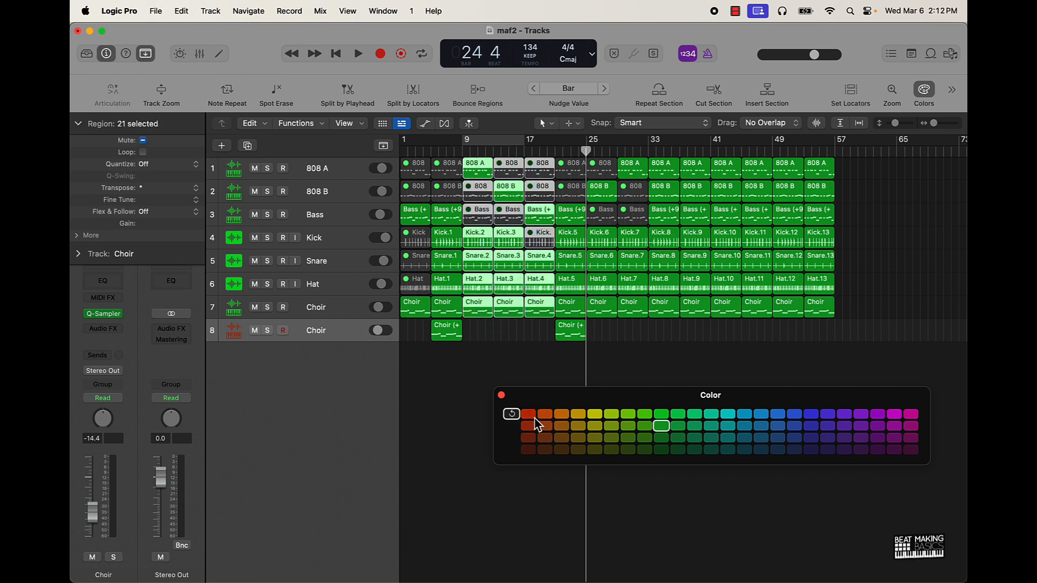
{"action": "left_click", "coordinate": [533, 416]}
{"action": "left_click_drag", "start_coordinate": [542, 327], "coordinate": [543, 151]}
{"action": "left_click", "coordinate": [546, 416]}
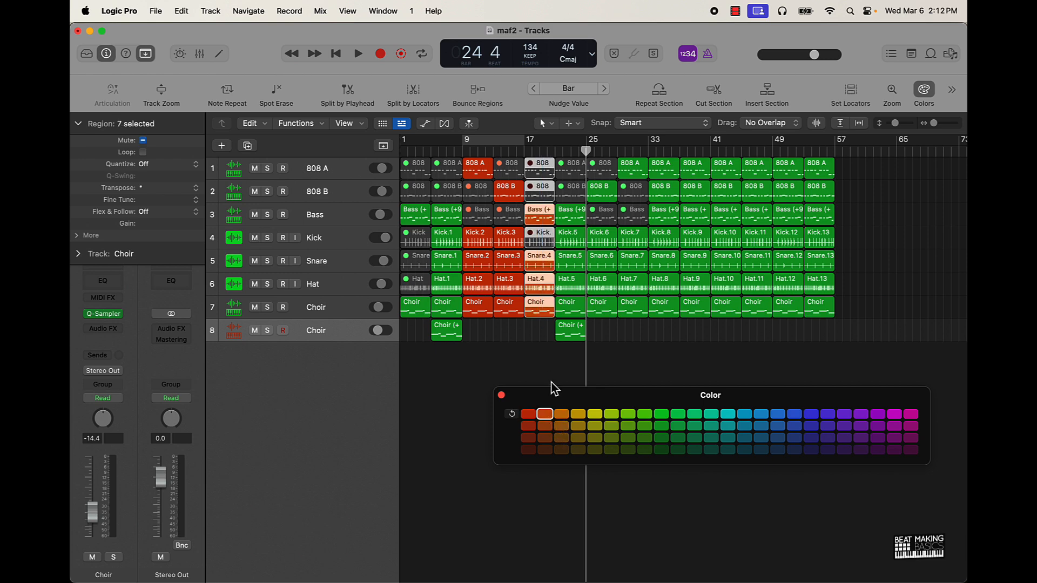
Color all regions at bars 21 and 5, including the second Choir track's regions, light orange
{"action": "left_click", "coordinate": [538, 350]}
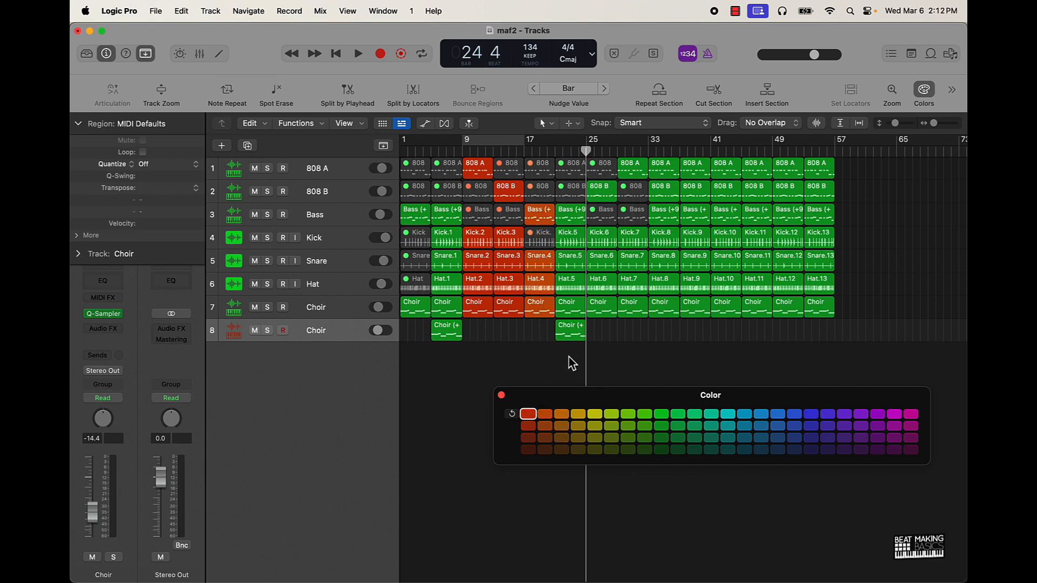
{"action": "left_click_drag", "start_coordinate": [571, 360], "coordinate": [571, 157]}
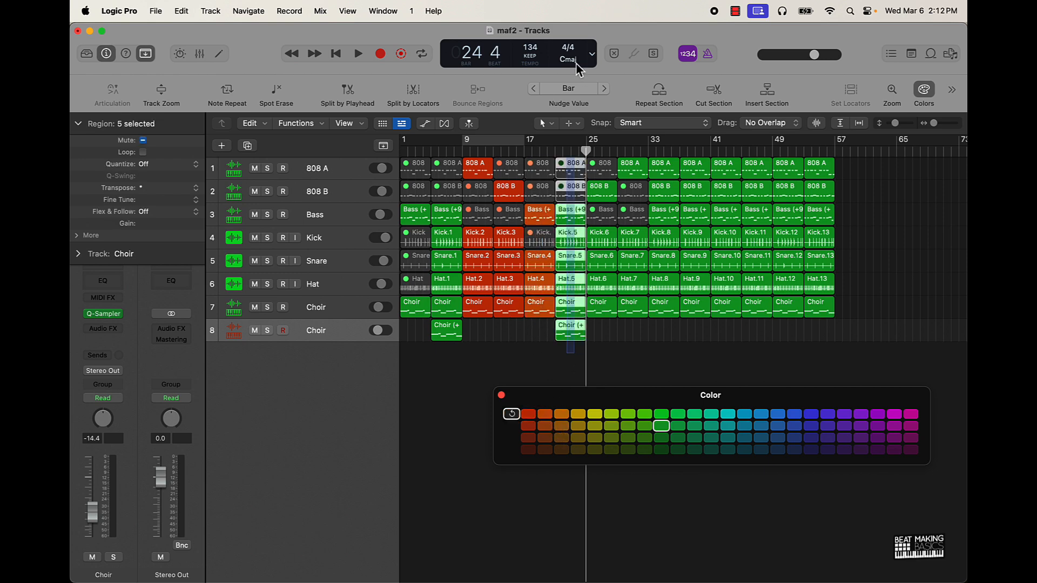
{"action": "left_click", "coordinate": [563, 417]}
{"action": "left_click", "coordinate": [511, 348]}
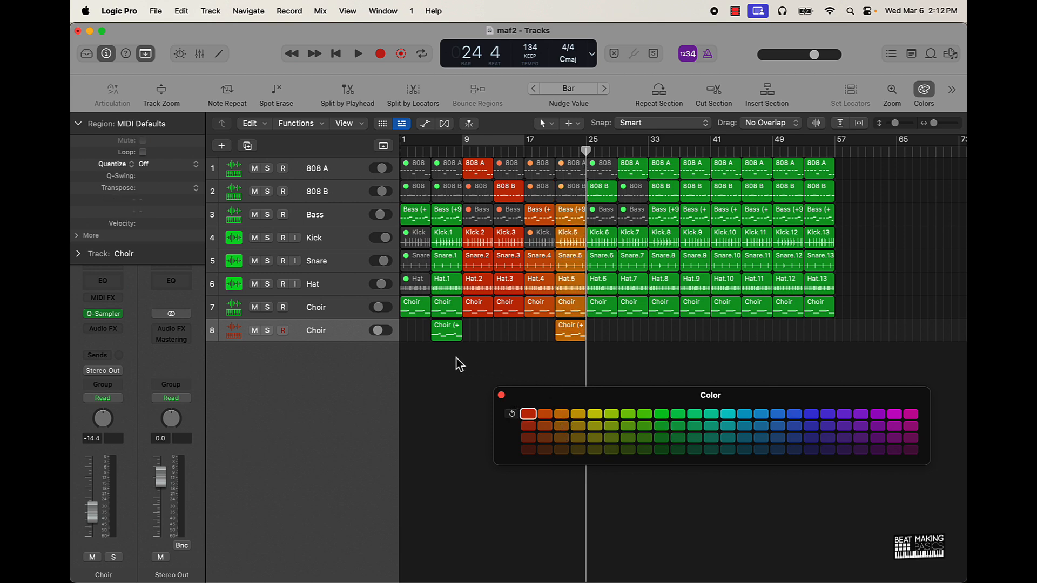
{"action": "left_click_drag", "start_coordinate": [454, 345], "coordinate": [440, 162]}
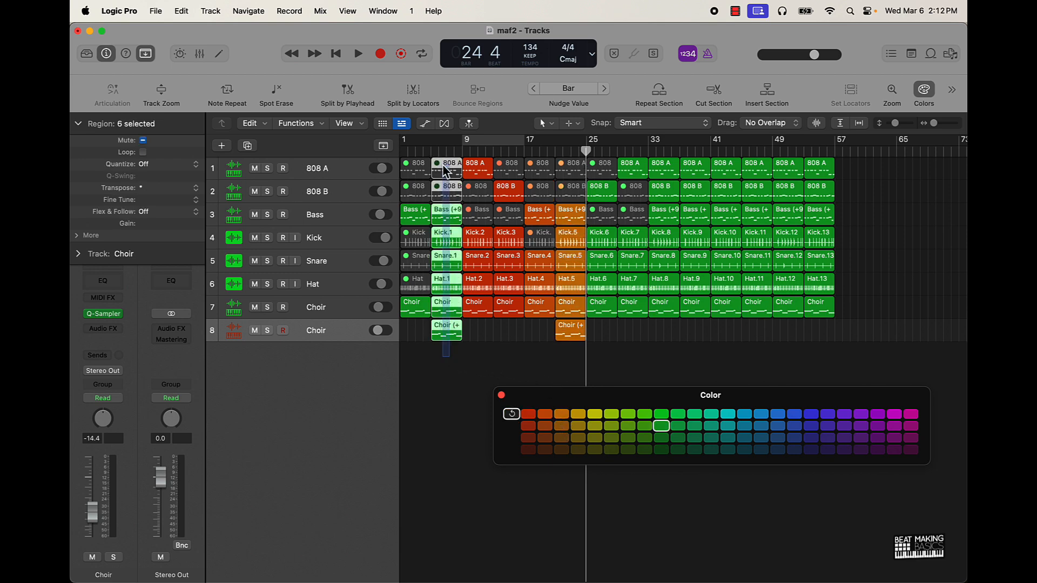
{"action": "left_click", "coordinate": [562, 415]}
{"action": "left_click", "coordinate": [463, 361]}
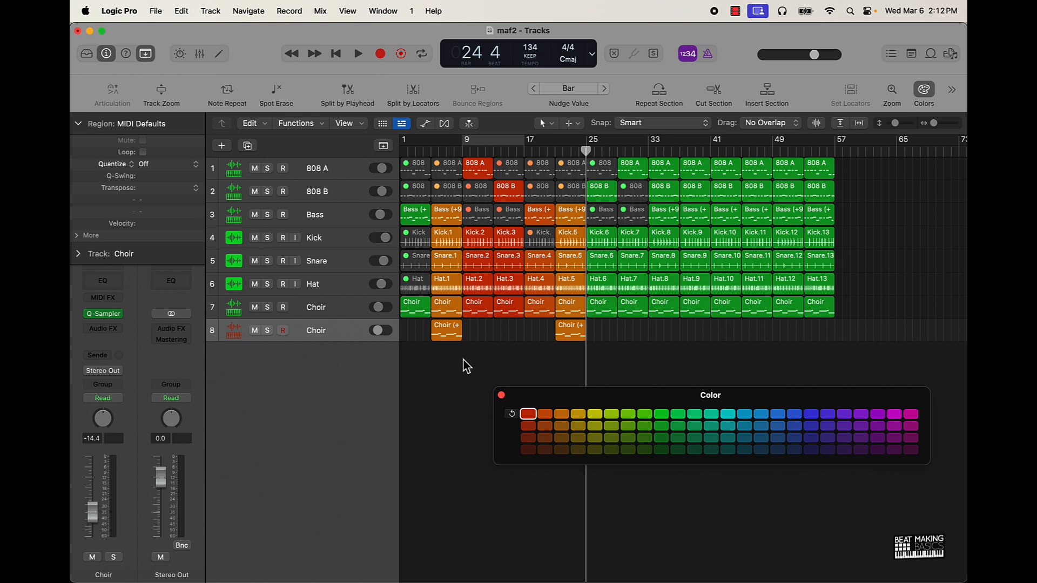
Color all regions at bar 1 yellow
{"action": "left_click_drag", "start_coordinate": [424, 350], "coordinate": [405, 141]}
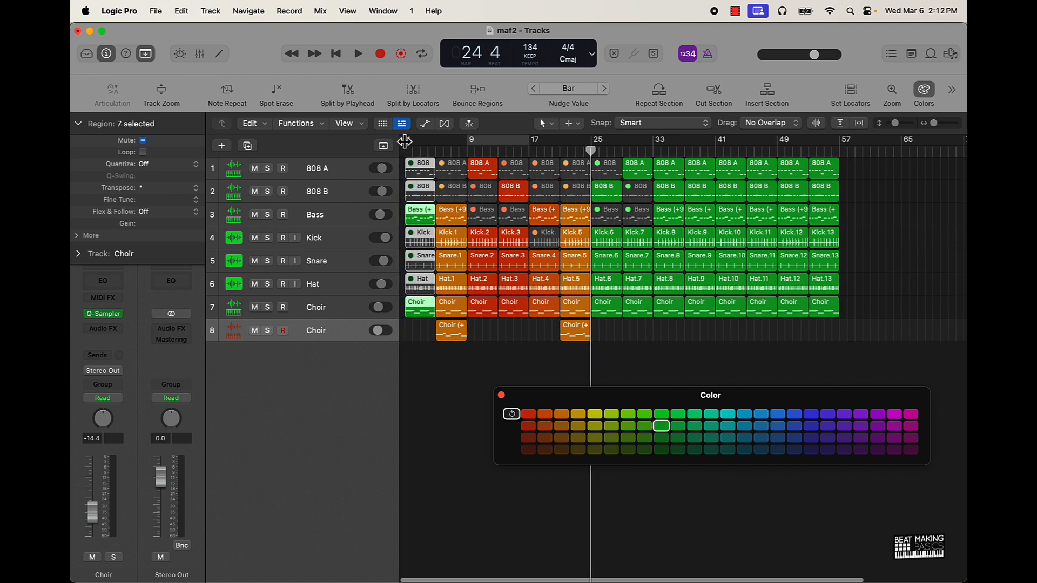
{"action": "left_click", "coordinate": [595, 413]}
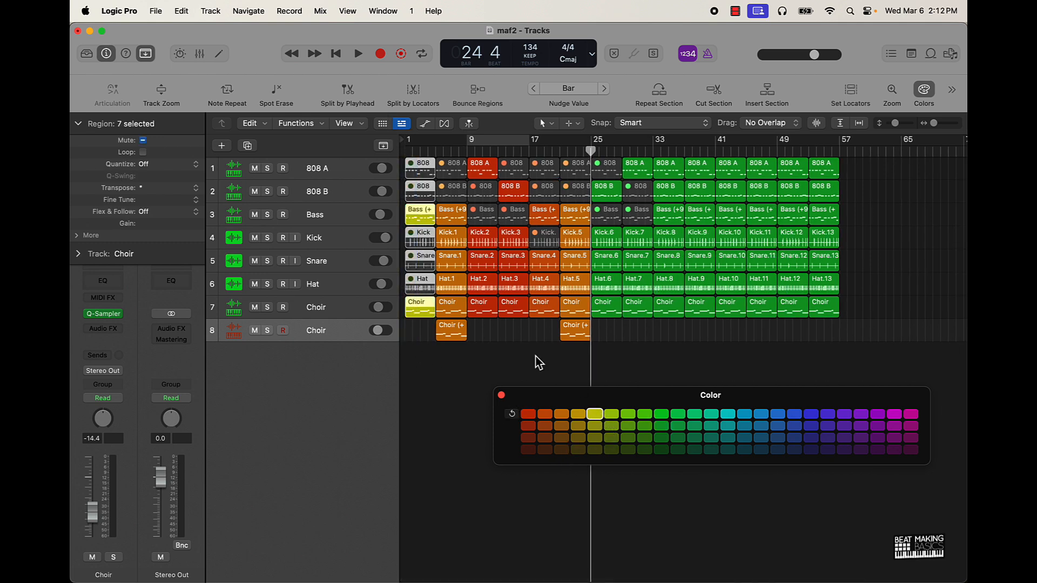
{"action": "left_click", "coordinate": [477, 372]}
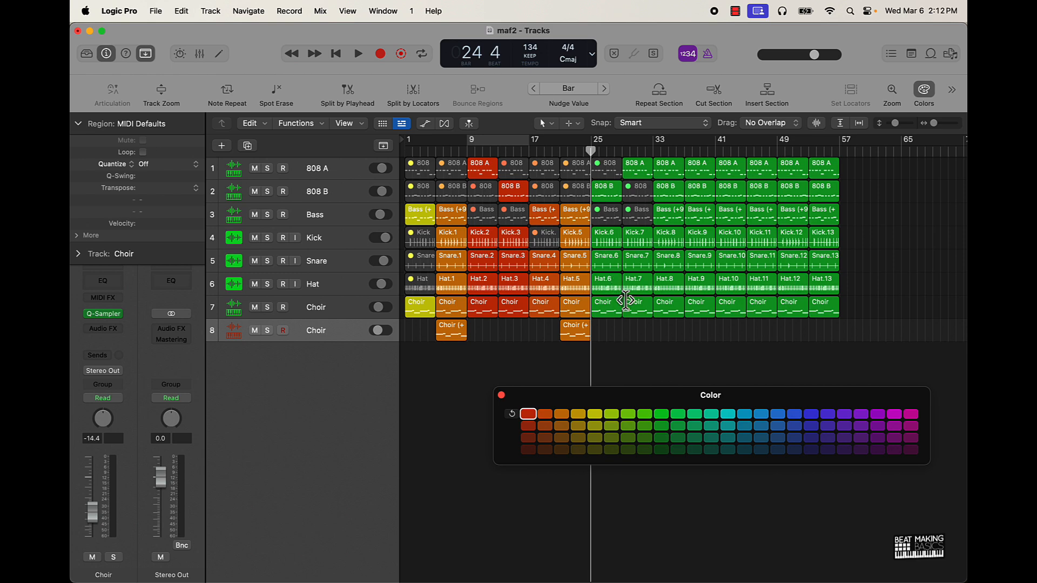
Replace all regions from bar 25 onward with two repeats of the regions spanning bars 9 to 24
{"action": "left_click_drag", "start_coordinate": [617, 343], "coordinate": [921, 154]}
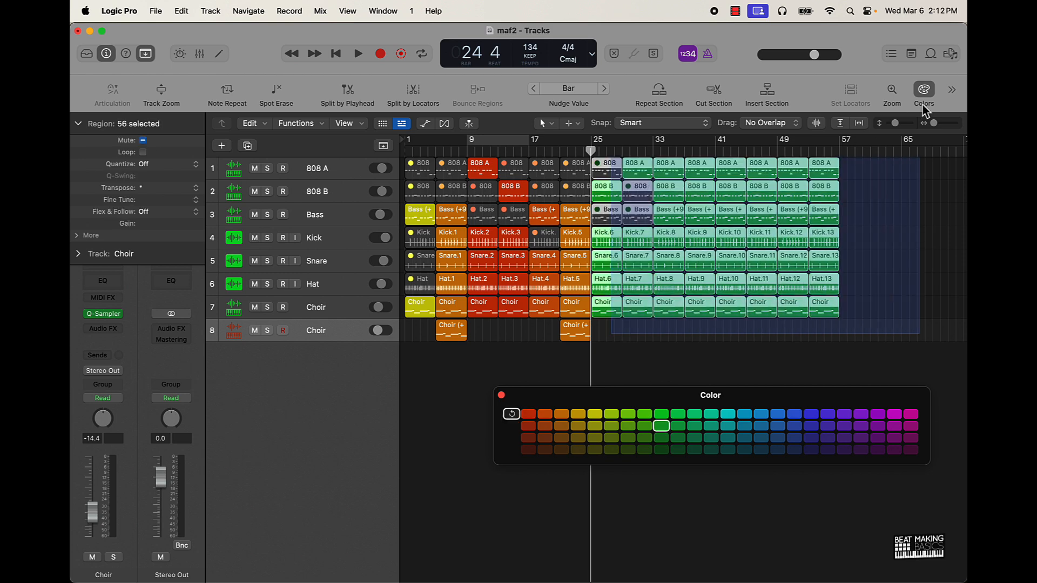
{"action": "key", "text": "Delete"}
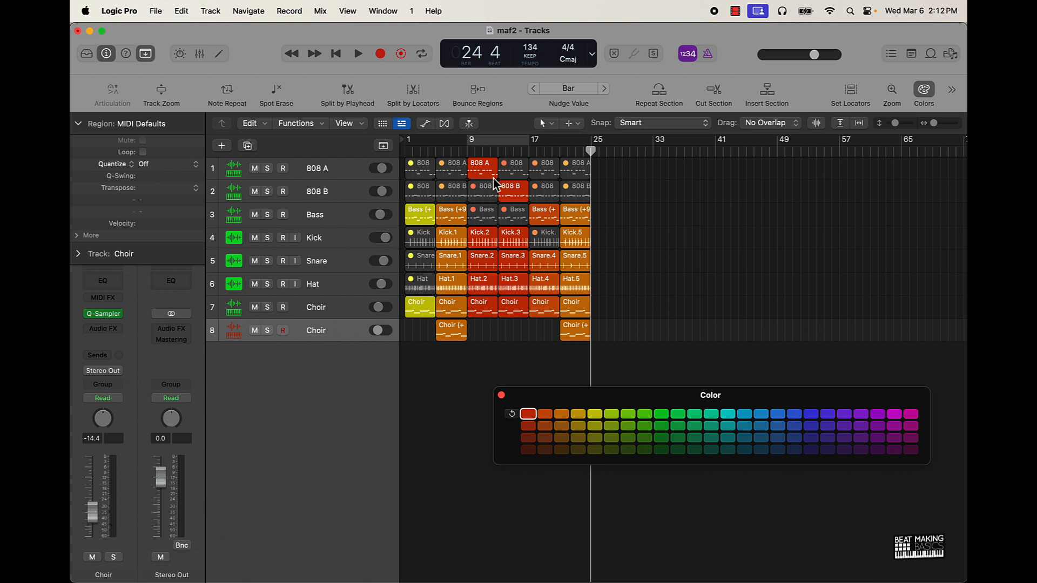
{"action": "left_click_drag", "start_coordinate": [491, 359], "coordinate": [643, 154]}
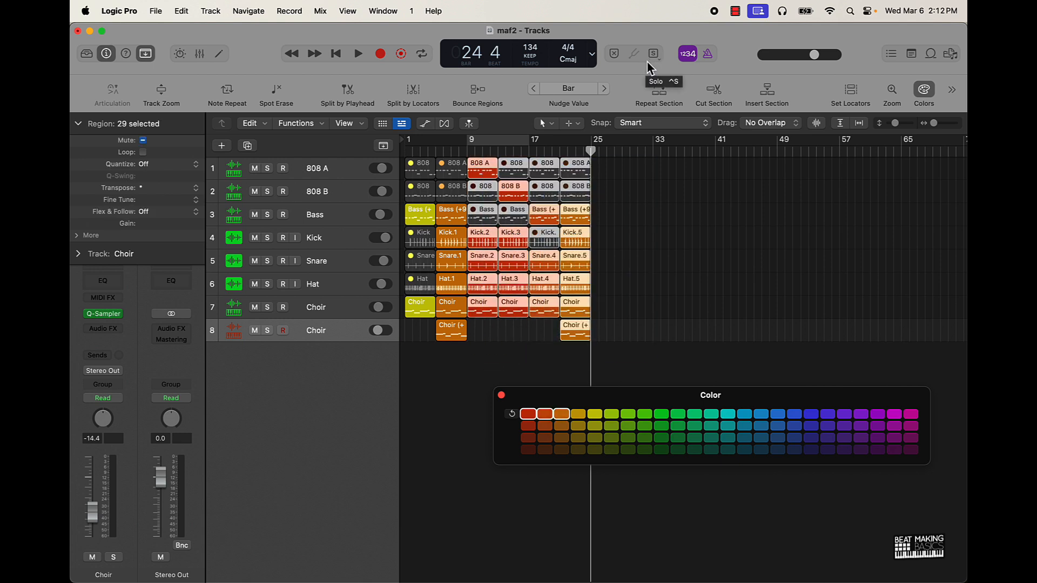
{"action": "key", "text": "super+r"}
{"action": "key", "text": "super+r"}
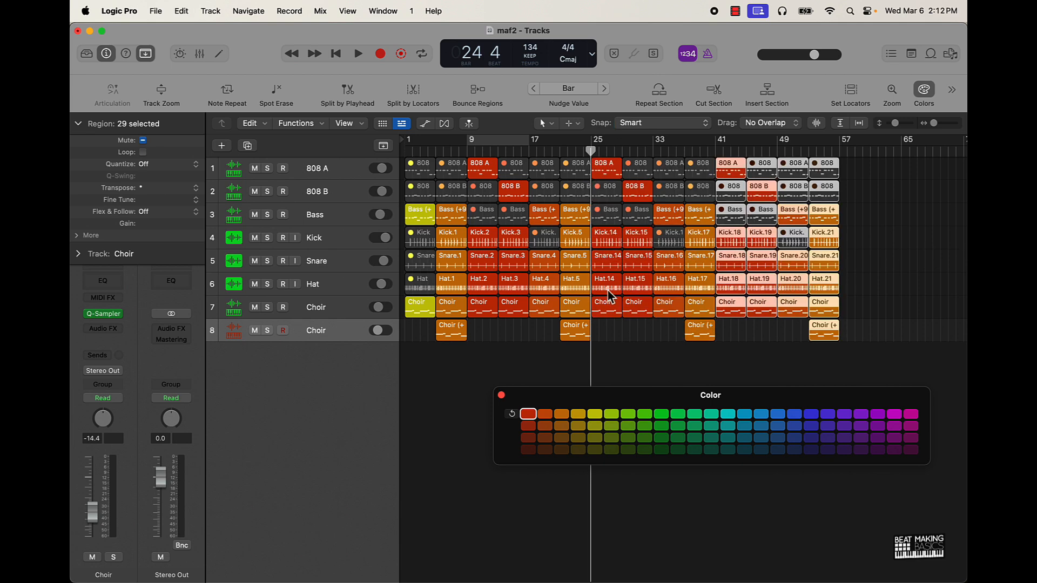
{"action": "left_click", "coordinate": [874, 278]}
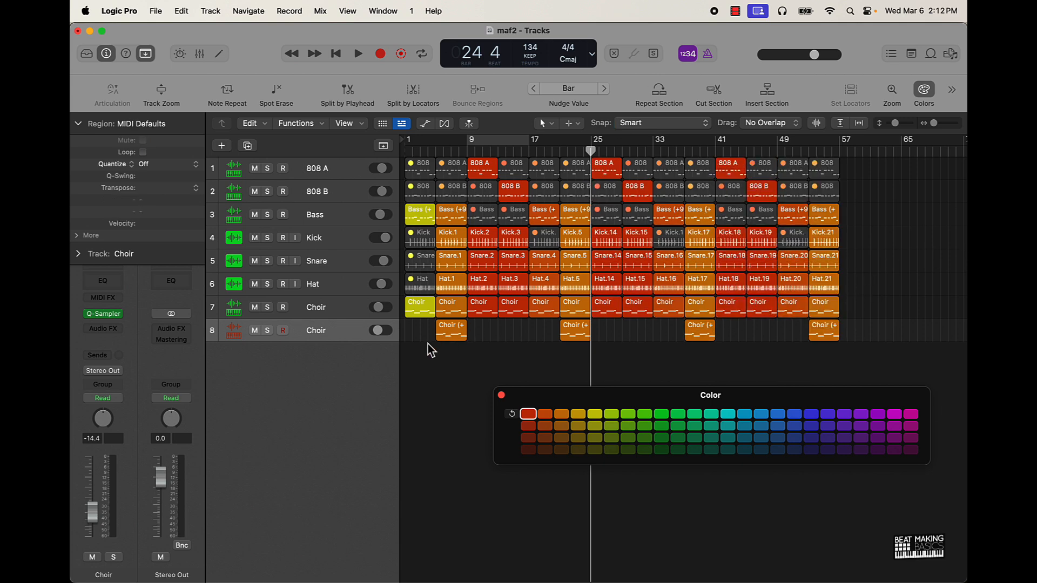
Copy all bar 1 intro regions to bar 57 and repeat them once at bar 61
{"action": "left_click_drag", "start_coordinate": [428, 347], "coordinate": [862, 178]}
{"action": "left_click_drag", "start_coordinate": [860, 179], "coordinate": [864, 182]}
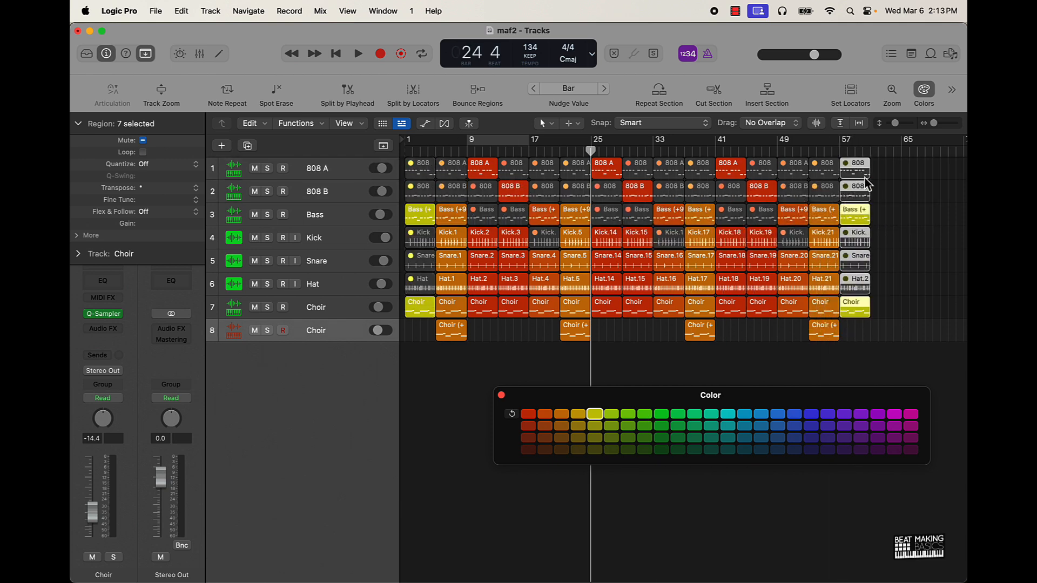
{"action": "key", "text": "super+r"}
Mute the Bass region at bar 61 and shorten the project end to about bar 66
{"action": "left_click", "coordinate": [915, 203]}
{"action": "left_click", "coordinate": [882, 216]}
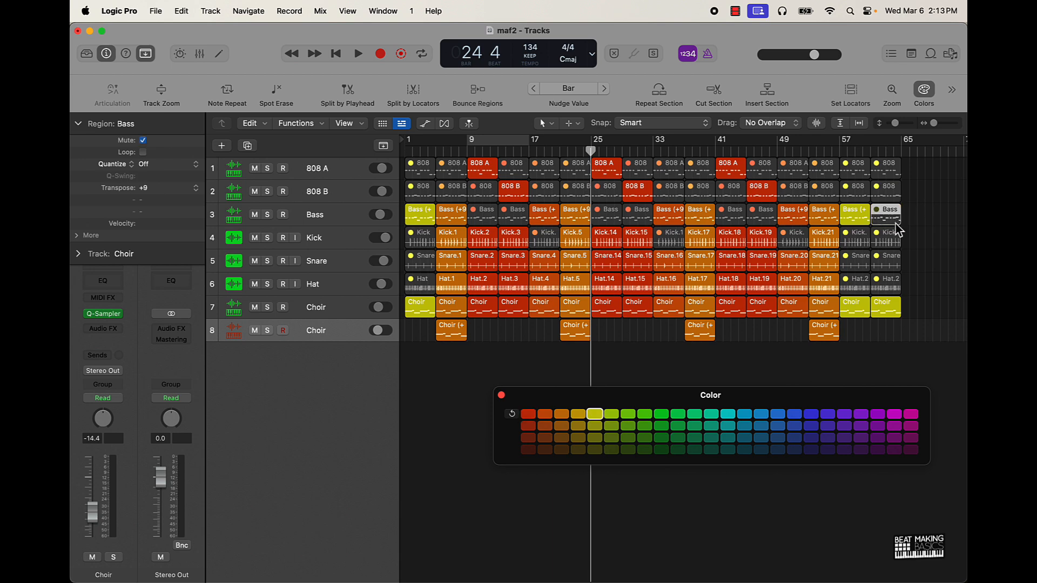
{"action": "key", "text": "super+Left"}
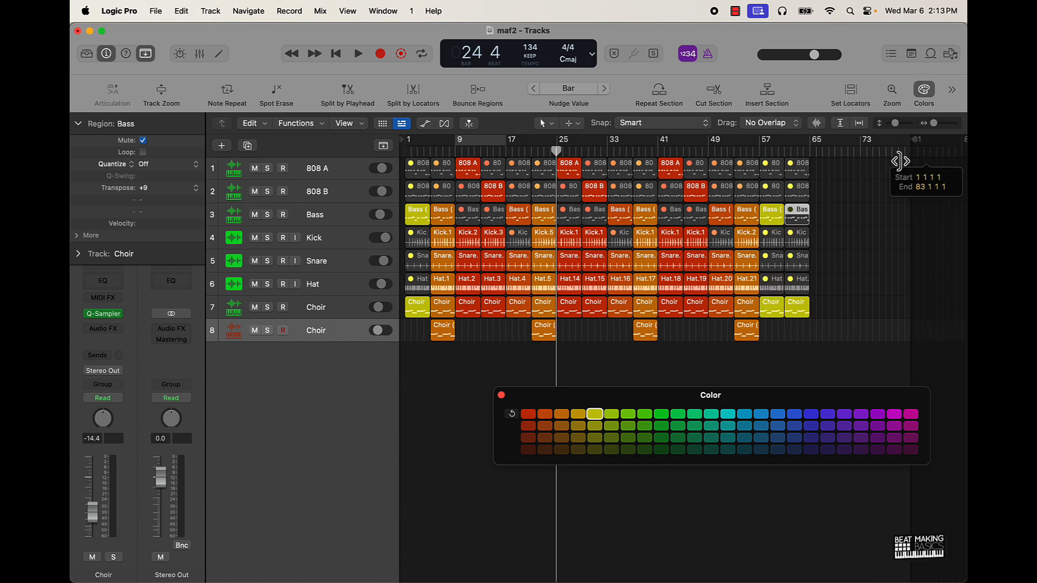
{"action": "left_click_drag", "start_coordinate": [900, 161], "coordinate": [815, 182]}
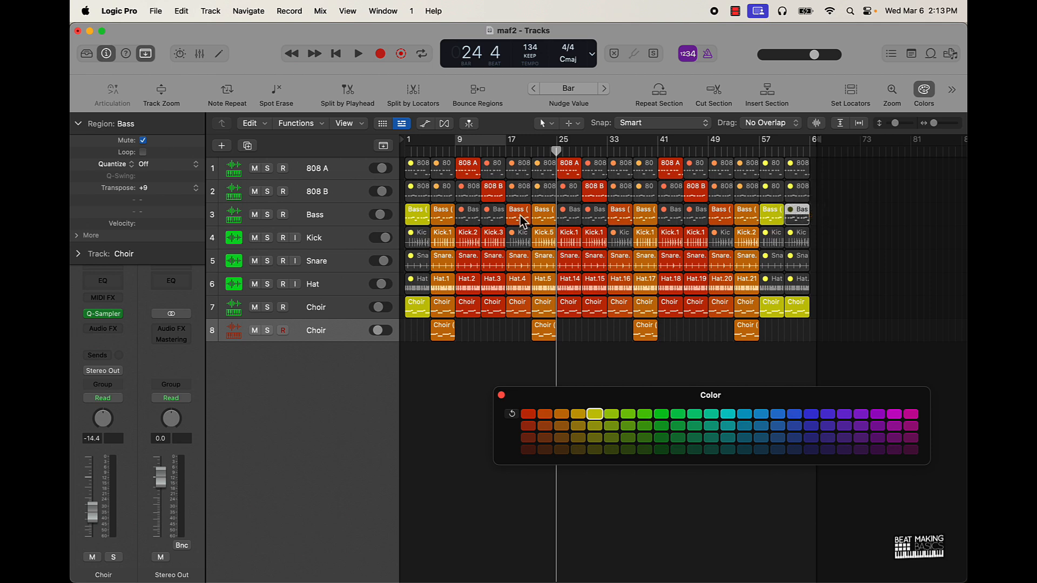
Swap the 808 A and B mutes at bars 25 and 29, mute Kick and Hat at 29 and Kick, Snare and Hat at 41
{"action": "left_click", "coordinate": [570, 193]}
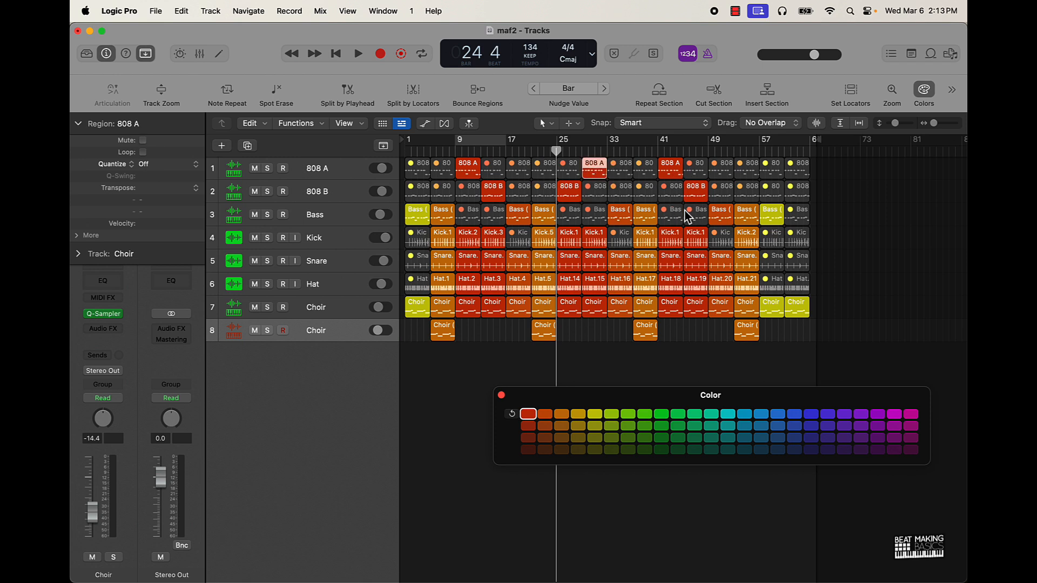
{"action": "left_click", "coordinate": [671, 240]}
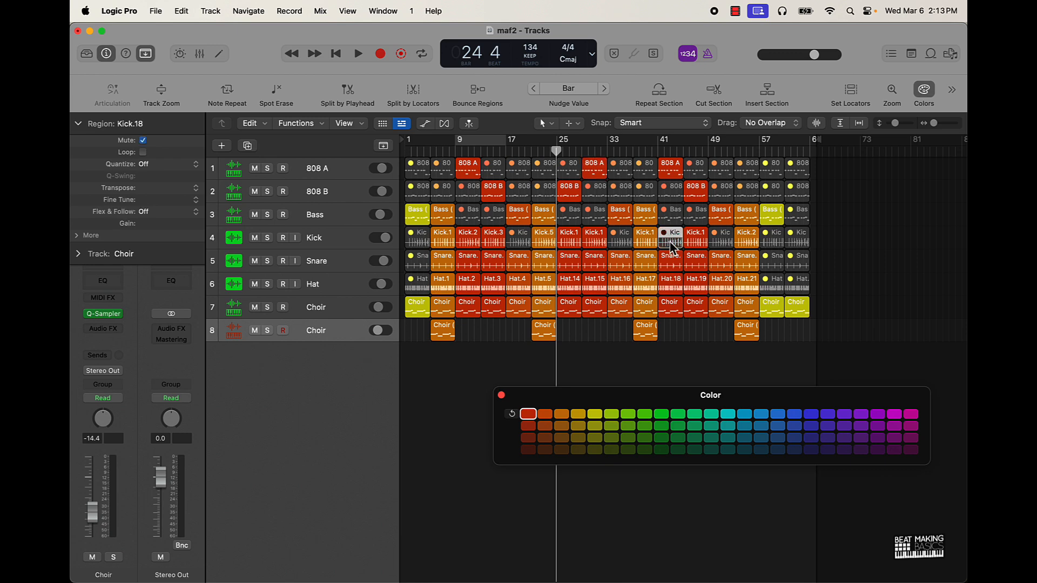
{"action": "left_click", "coordinate": [596, 246]}
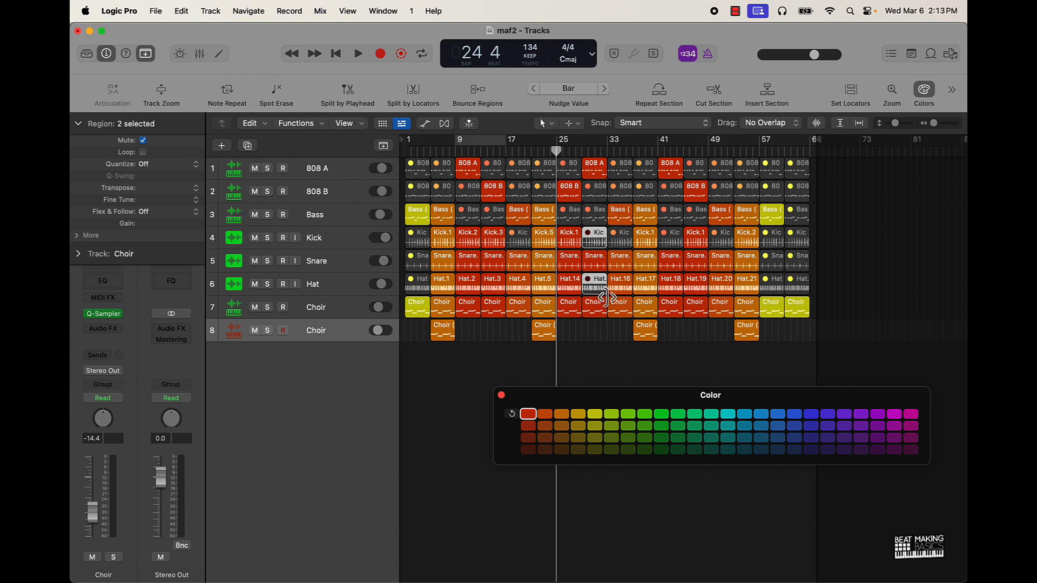
{"action": "left_click", "coordinate": [694, 348]}
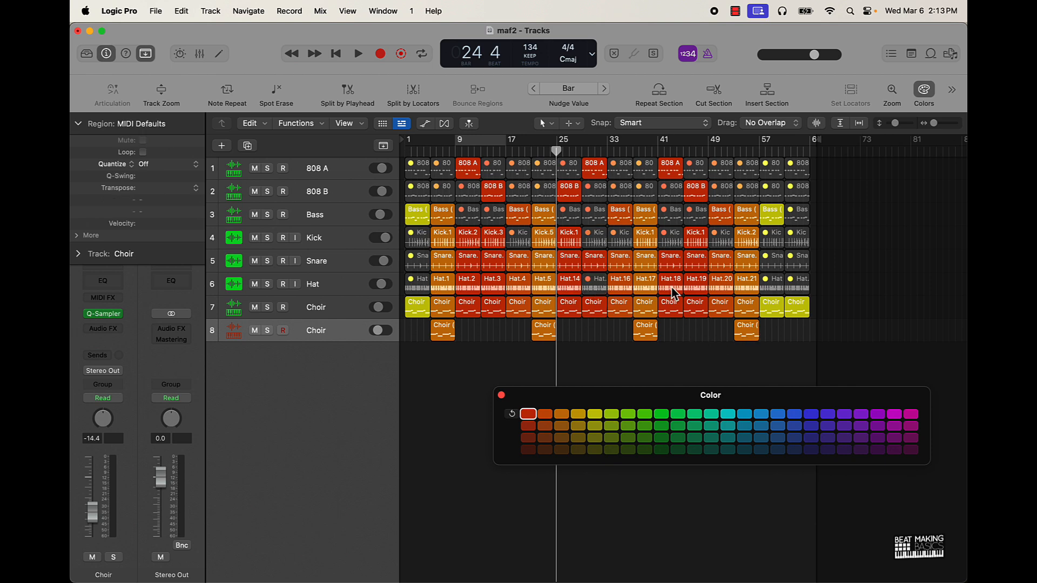
{"action": "left_click", "coordinate": [675, 289]}
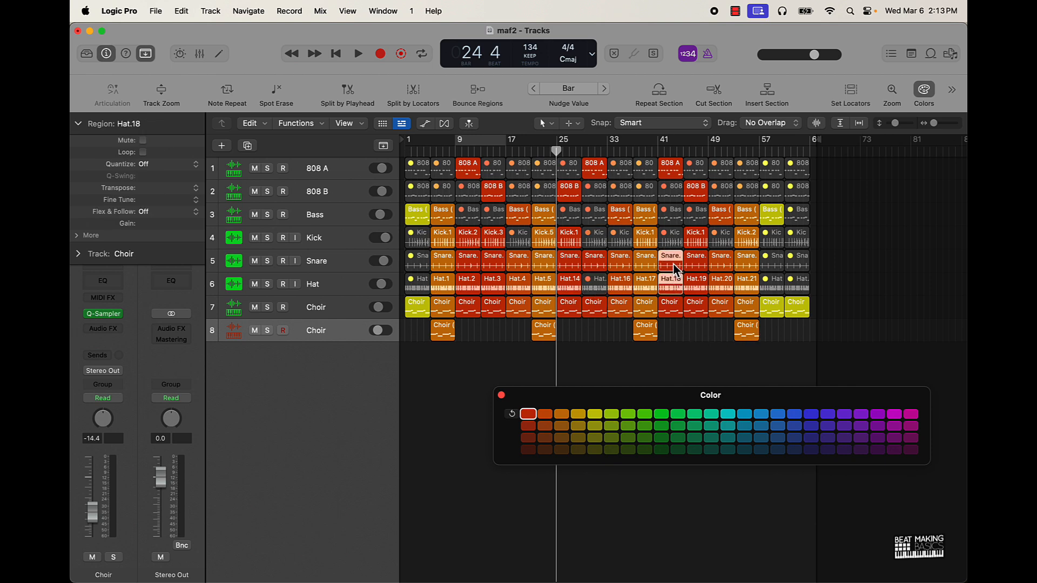
{"action": "left_click", "coordinate": [680, 337]}
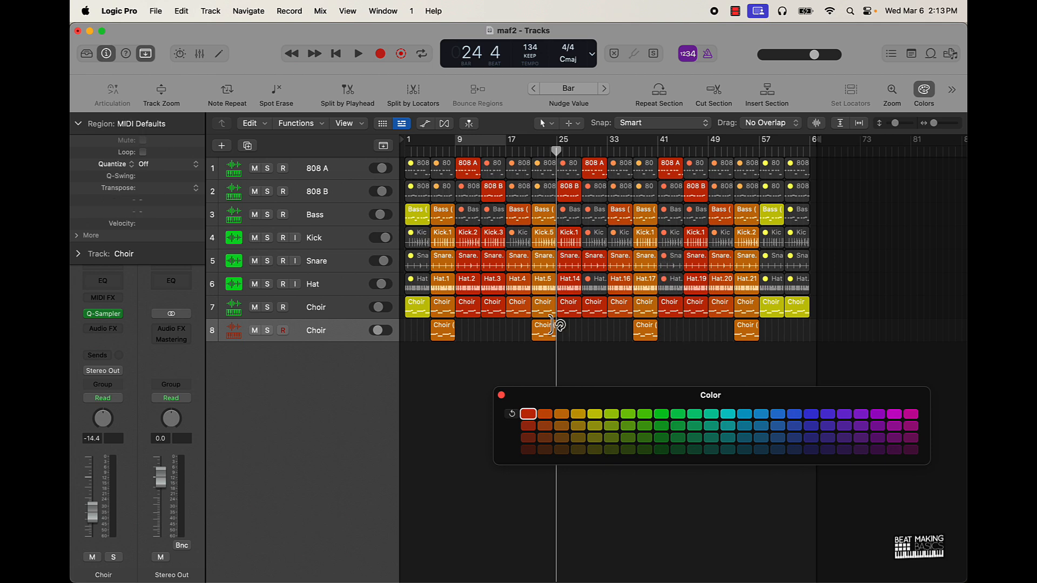
Close the color palette and toolbar, and return the playhead to the start of the project
{"action": "left_click", "coordinate": [500, 395]}
{"action": "left_click", "coordinate": [146, 54]}
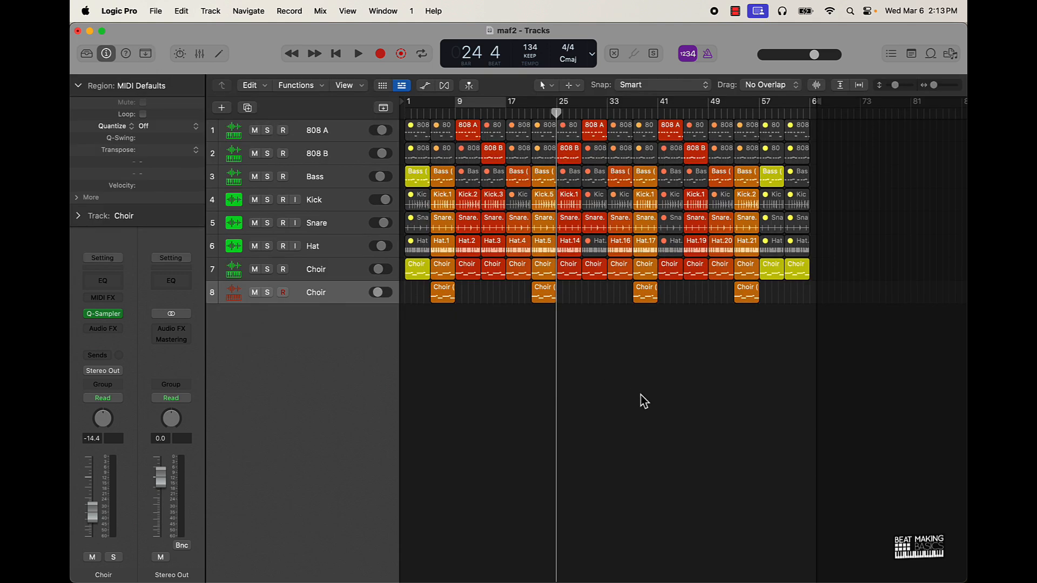
{"action": "scroll", "coordinate": [640, 386], "scroll_direction": "down", "scroll_amount": 3}
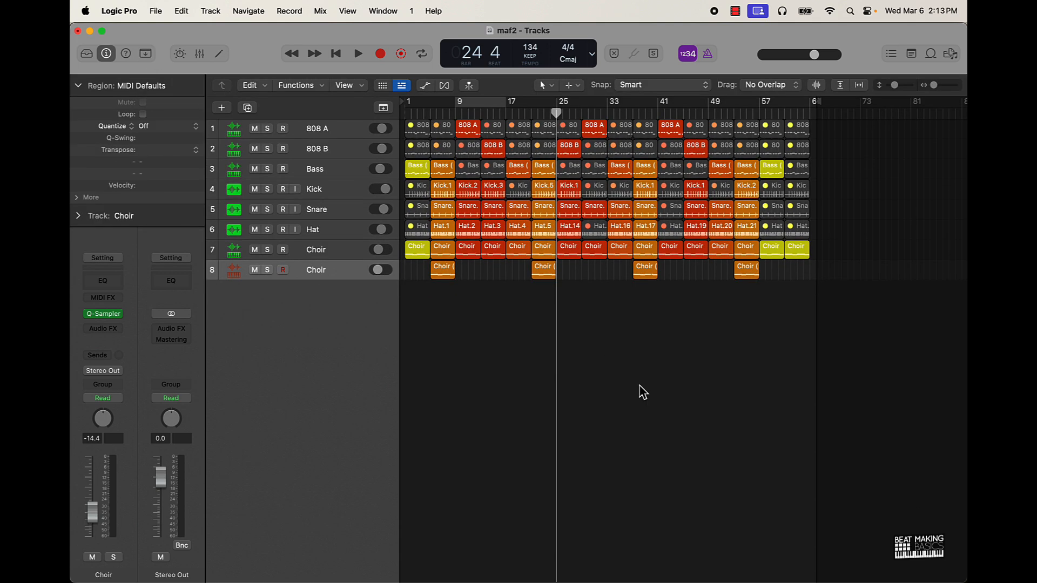
{"action": "key", "text": "Return"}
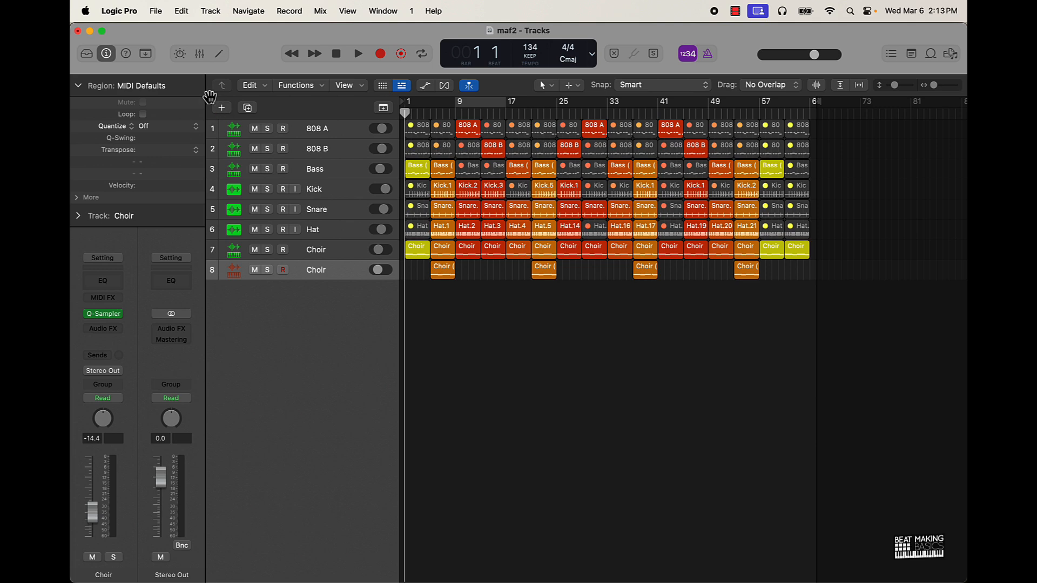
Lower all eight track faders together in the Mixer, bringing 808 A to -5.0 dB, and close the Mixer
{"action": "left_click", "coordinate": [201, 56]}
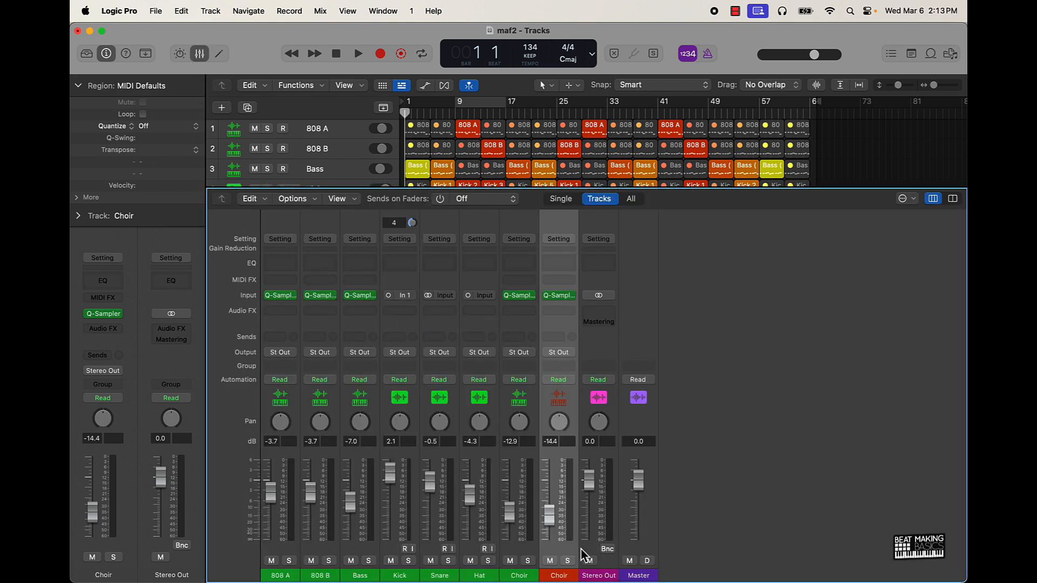
{"action": "key", "text": "super+a"}
{"action": "left_click_drag", "start_coordinate": [271, 489], "coordinate": [270, 495]}
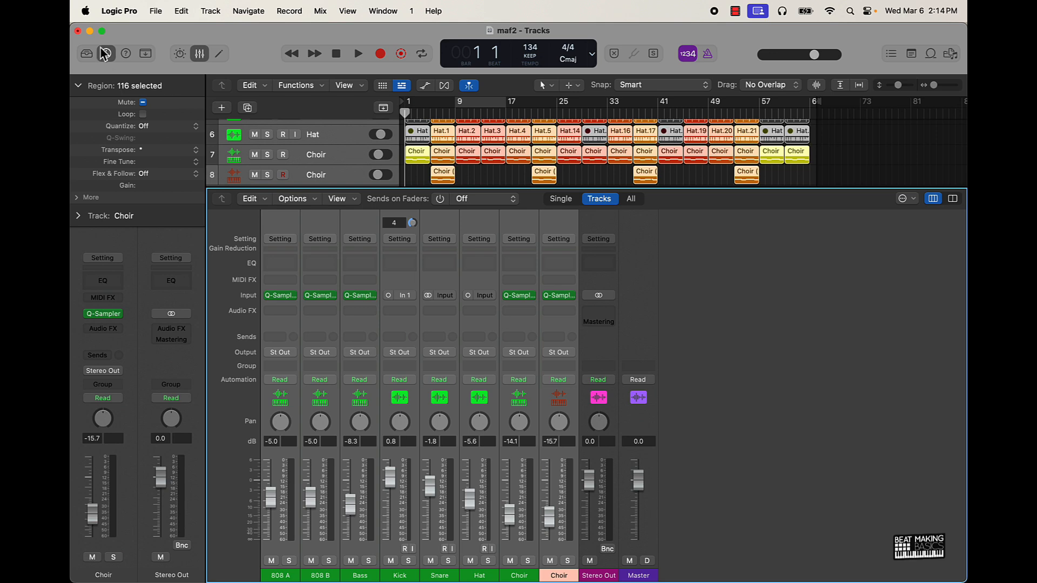
{"action": "left_click", "coordinate": [197, 54]}
{"action": "left_click", "coordinate": [520, 371]}
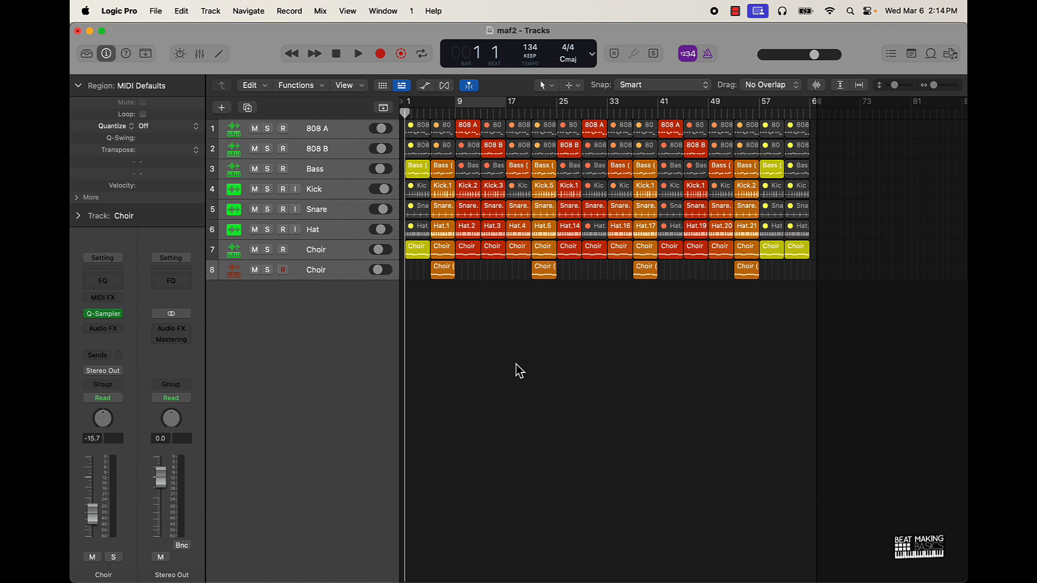
Play the song from the start, lower all track faders together with Kick at -0.8 dB, and reset the peak level readings
{"action": "key", "text": "space"}
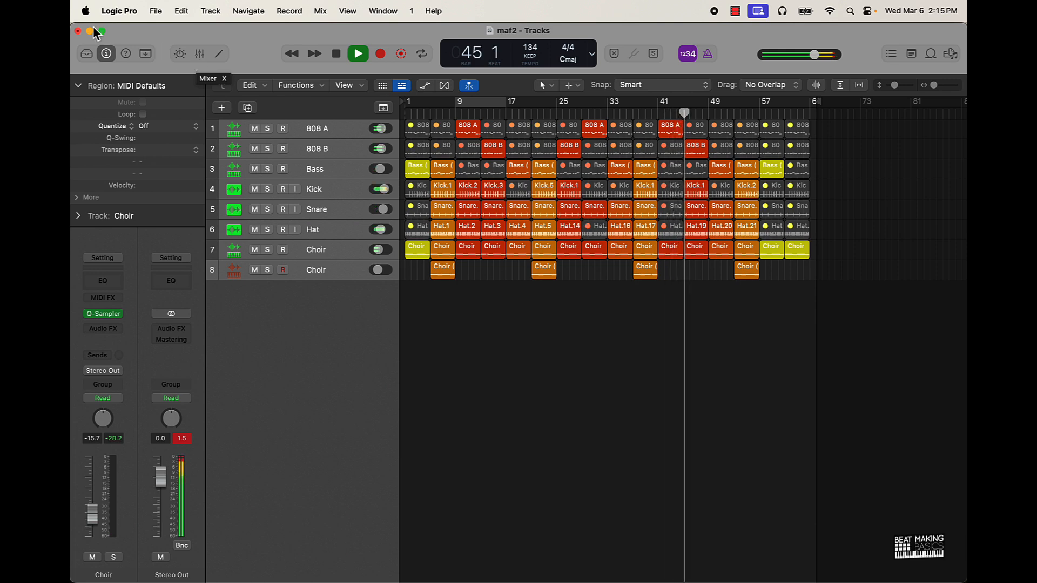
{"action": "left_click", "coordinate": [201, 54]}
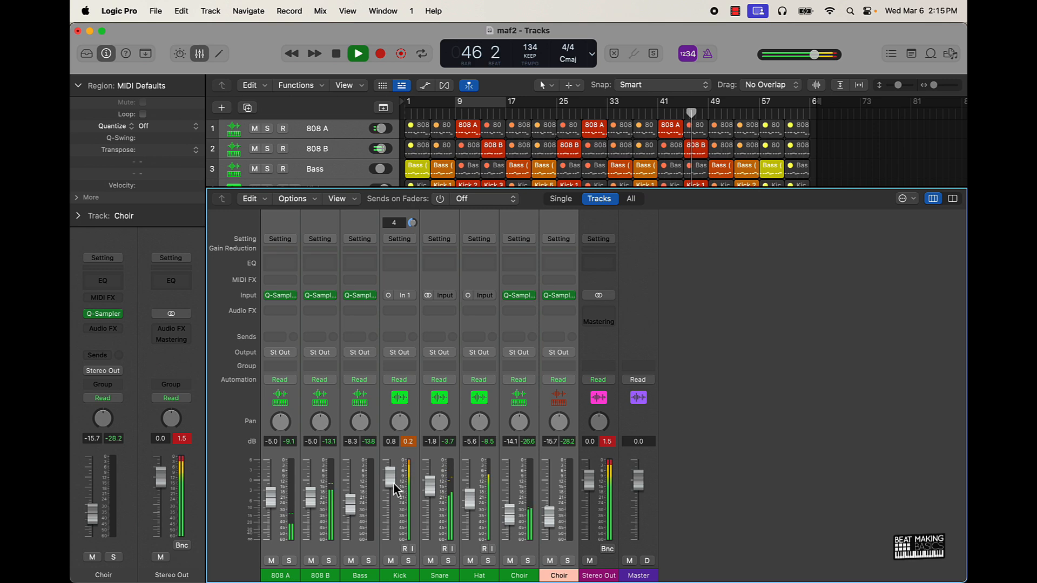
{"action": "left_click_drag", "start_coordinate": [396, 489], "coordinate": [396, 492]}
{"action": "left_click", "coordinate": [411, 446]}
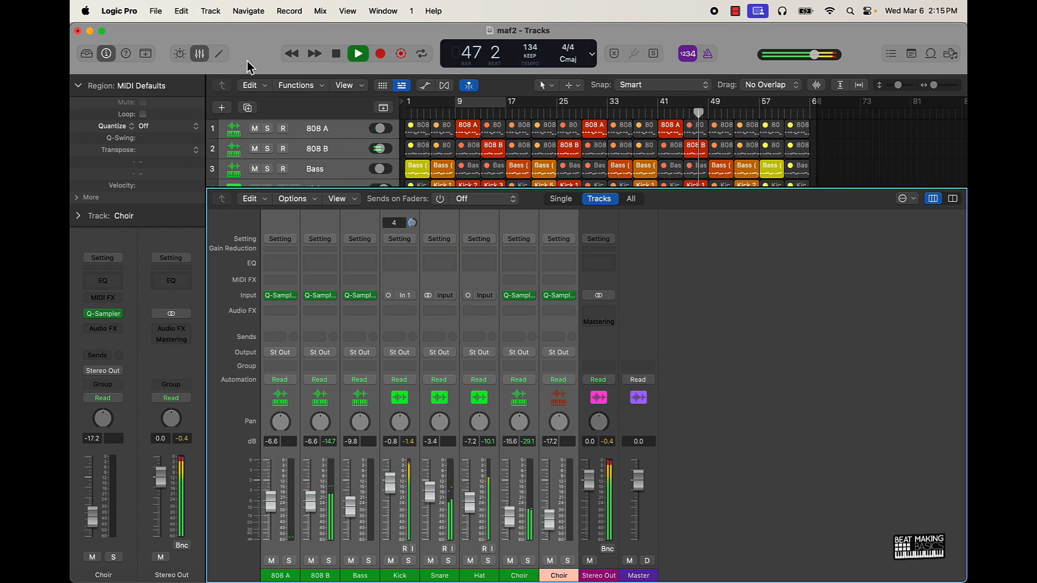
{"action": "left_click", "coordinate": [201, 54]}
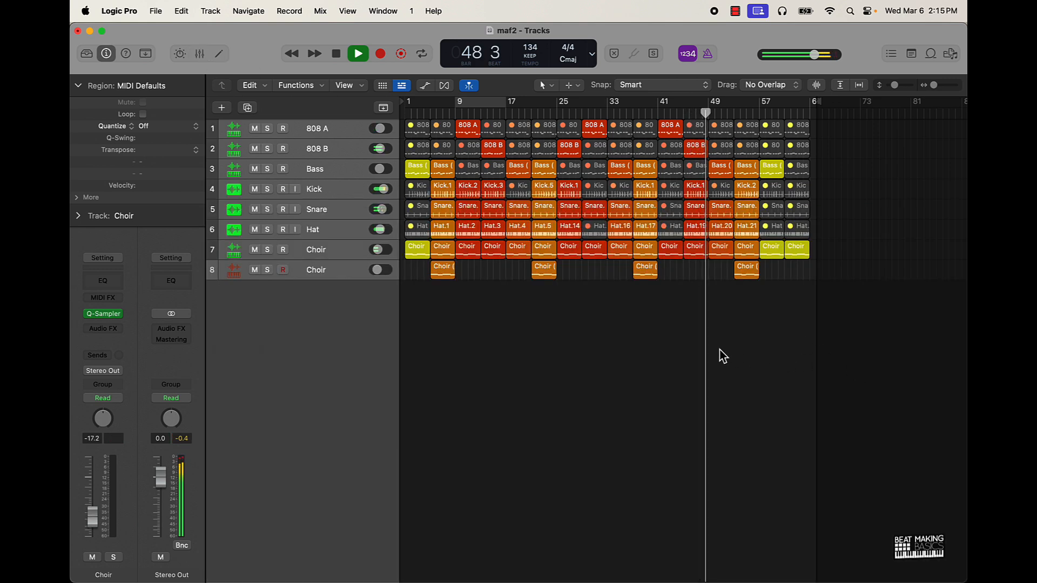